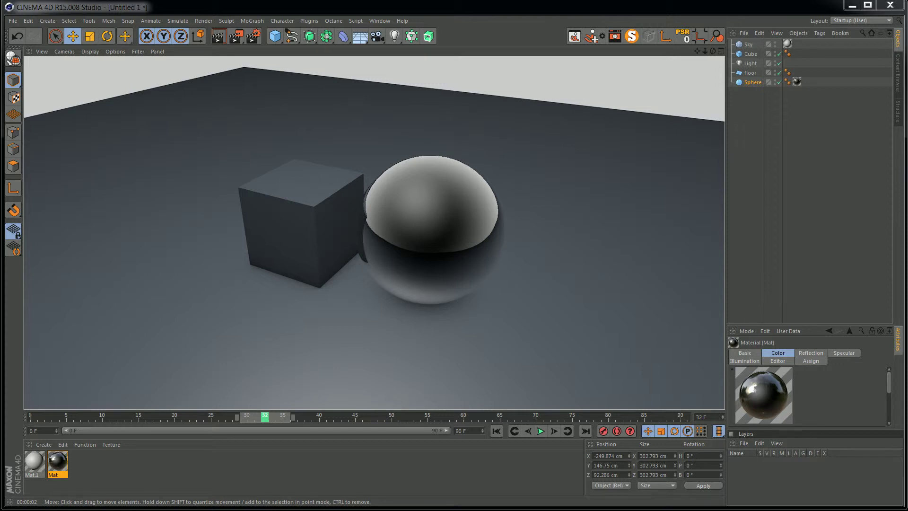
Select the cube and orbit the view in closer with a lower horizon
left_click(303, 223)
left_click_drag(303, 222, 501, 251, "alt")
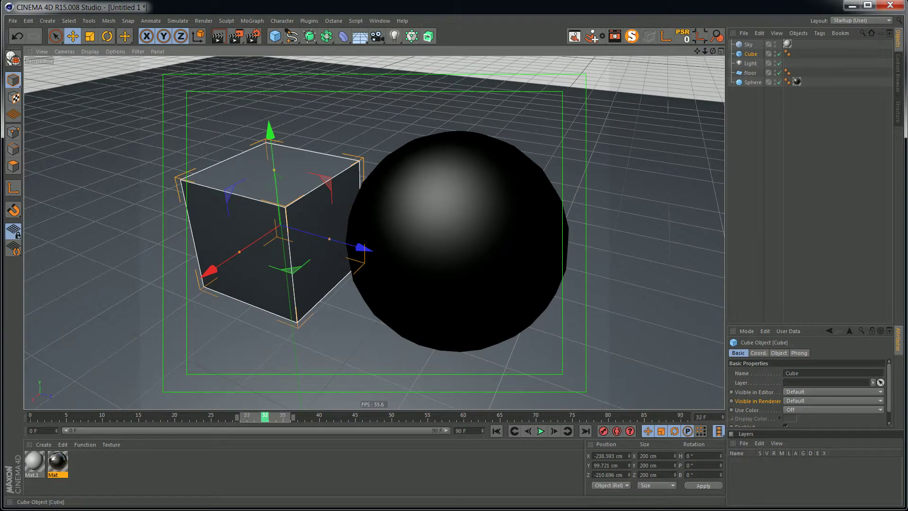
left_click(752, 83)
right_click(757, 83)
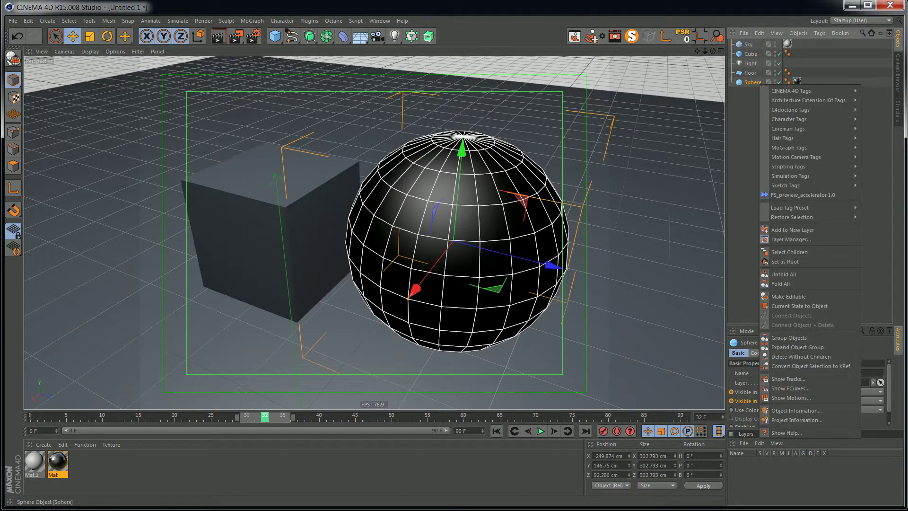
mouse_move(791, 91)
key("Escape")
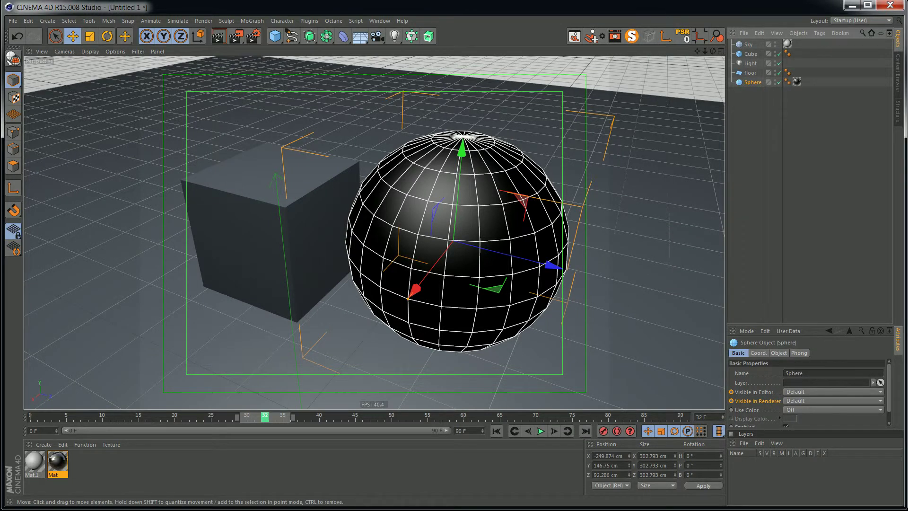
left_click_drag(474, 258, 375, 234, "alt")
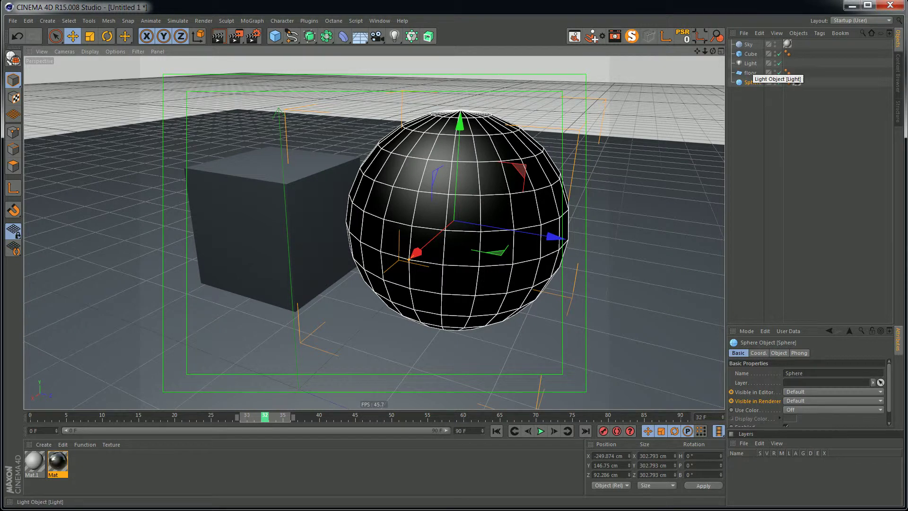
Attach a CINEMA 4D Compositing tag to the Sphere in the Object Manager
right_click(752, 83)
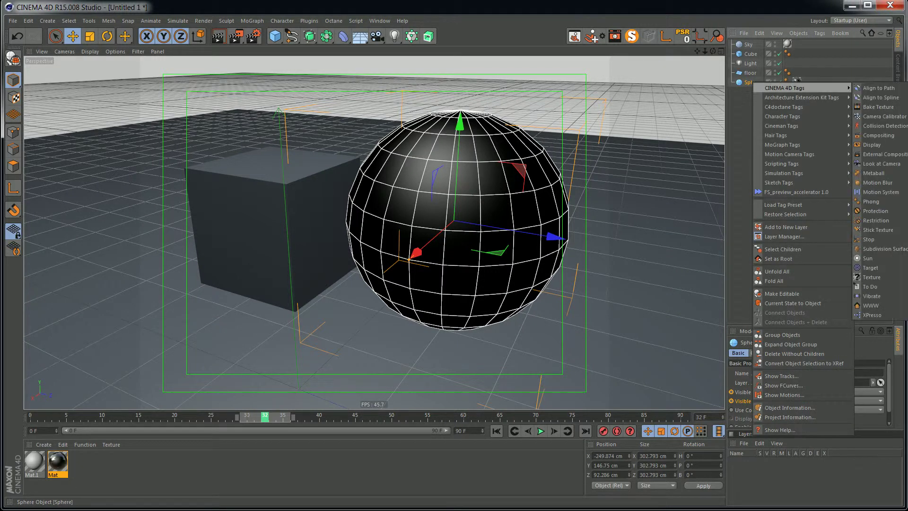
left_click(752, 82)
right_click(755, 82)
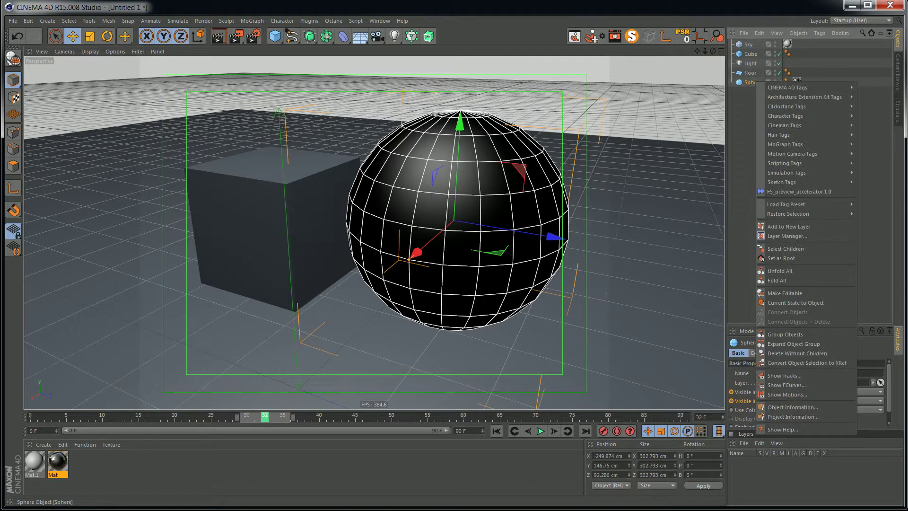
mouse_move(795, 87)
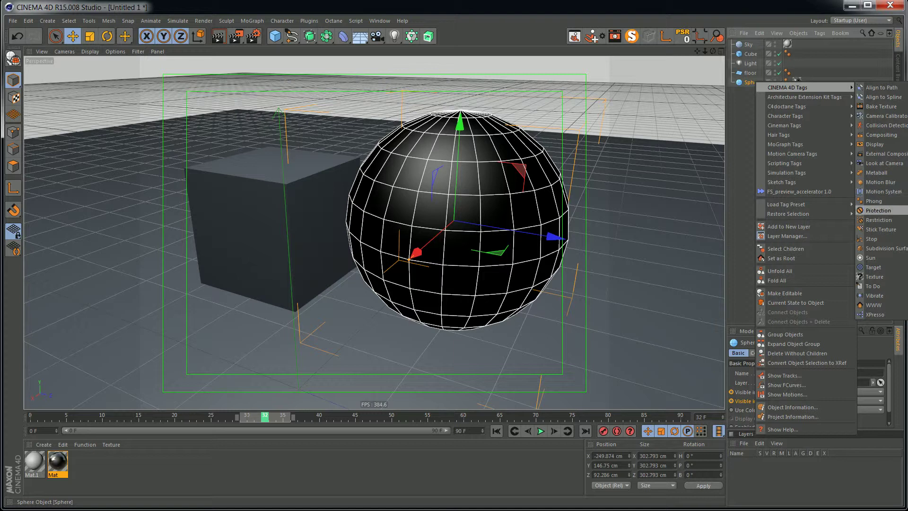
left_click(882, 135)
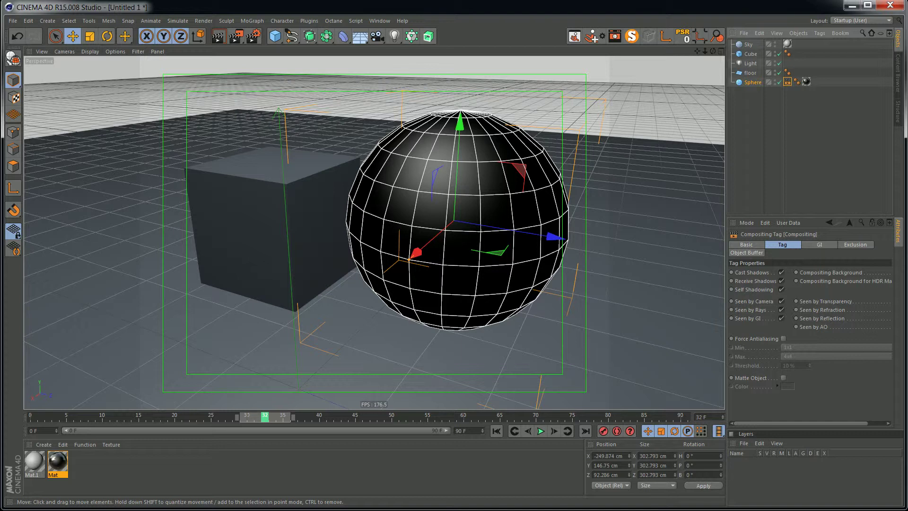
Render the viewport, then set Anti-Aliasing to a mode with adjustable min/max levels
scroll(477, 201, "up", 1)
key("ctrl+r")
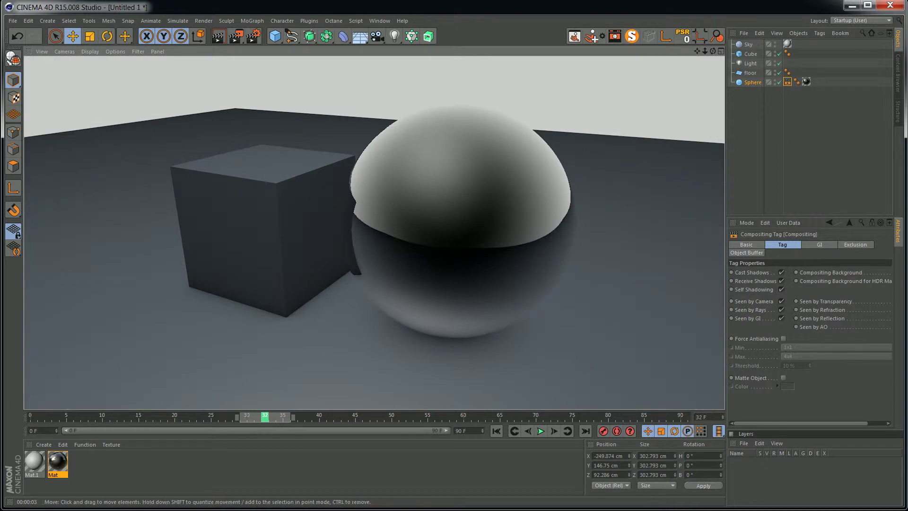
key("ctrl+b")
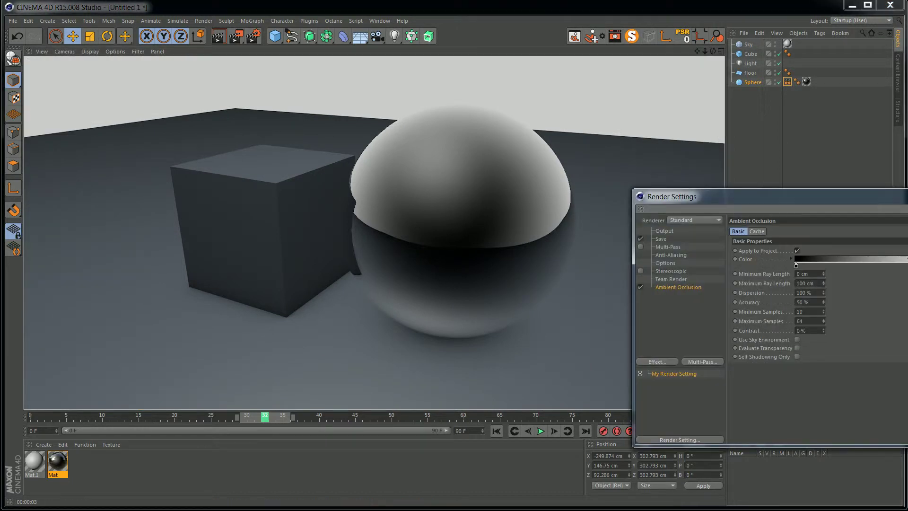
left_click(671, 255)
left_click(828, 231)
left_click(828, 248)
key("Escape")
Re-render the scene, then parent the floor to the sphere and undo it
key("ctrl+r")
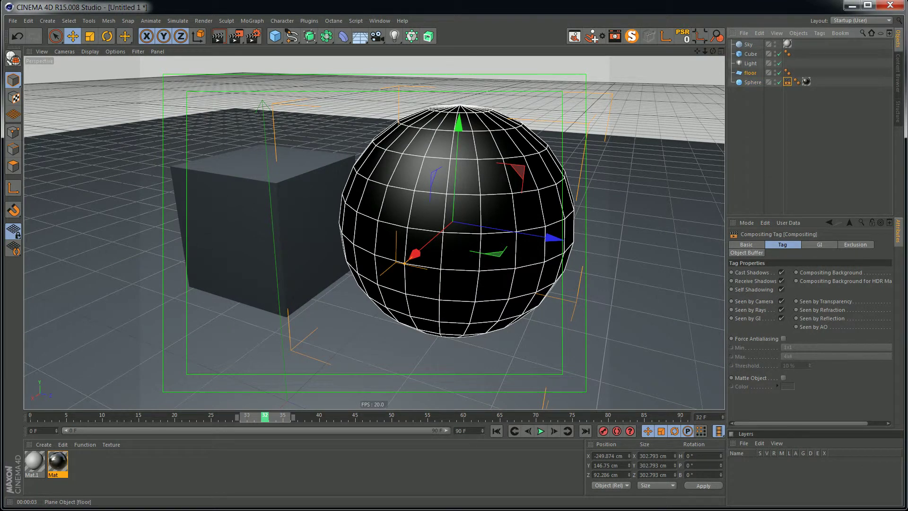
left_click_drag(750, 73, 752, 82)
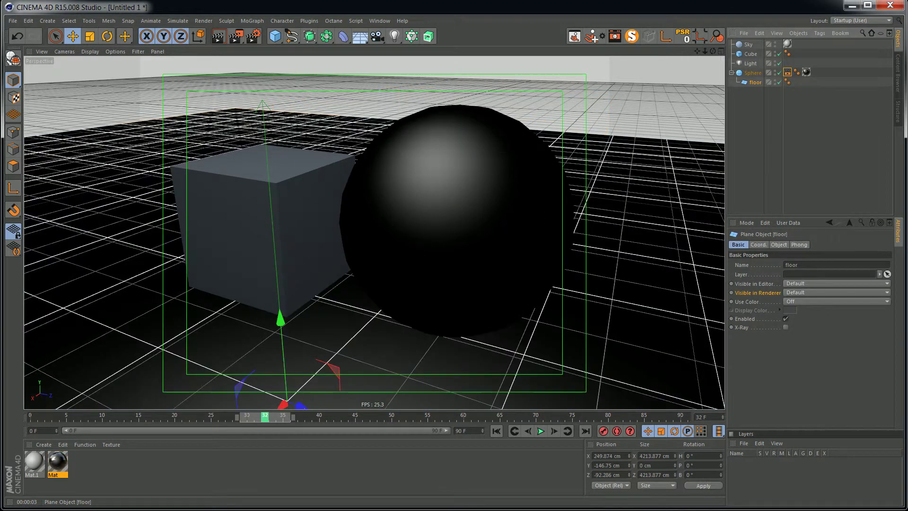
key("ctrl+z")
key("ctrl+z")
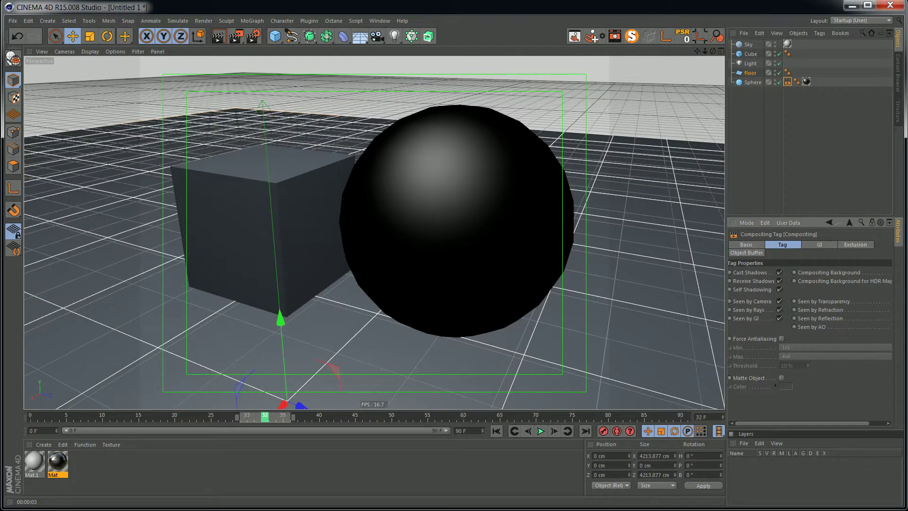
Add a Light high above the objects with Shadow set to Shadow Maps (Soft)
left_click_drag(395, 36, 423, 45)
left_click_drag(281, 318, 258, 243)
middle_click_drag(278, 64, 404, 252, "alt")
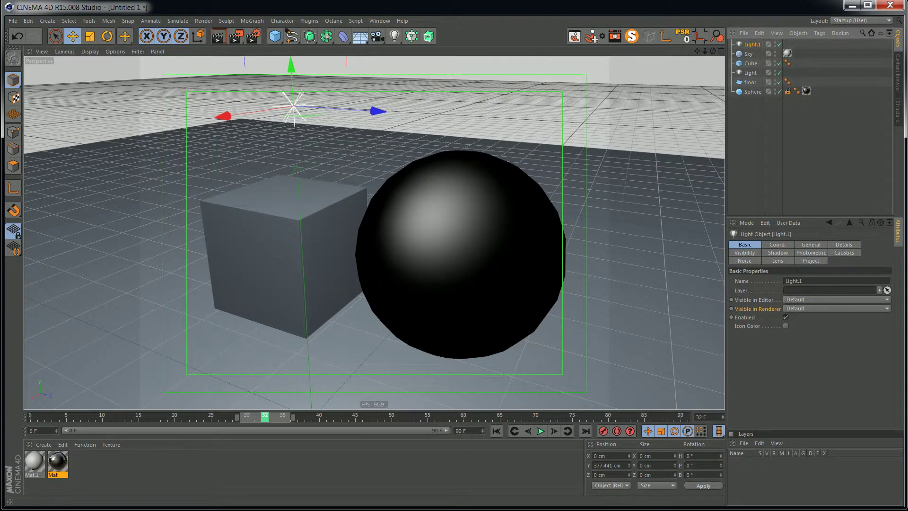
left_click(811, 244)
left_click(829, 327)
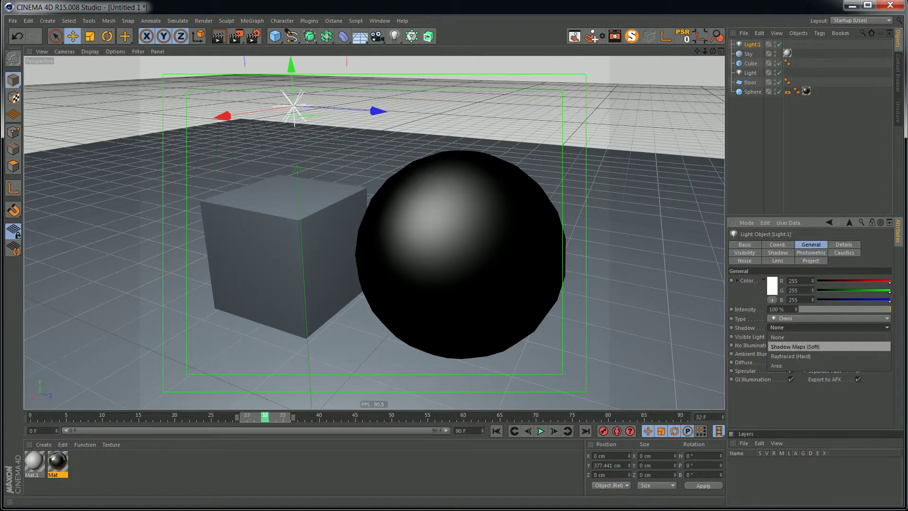
left_click(795, 337)
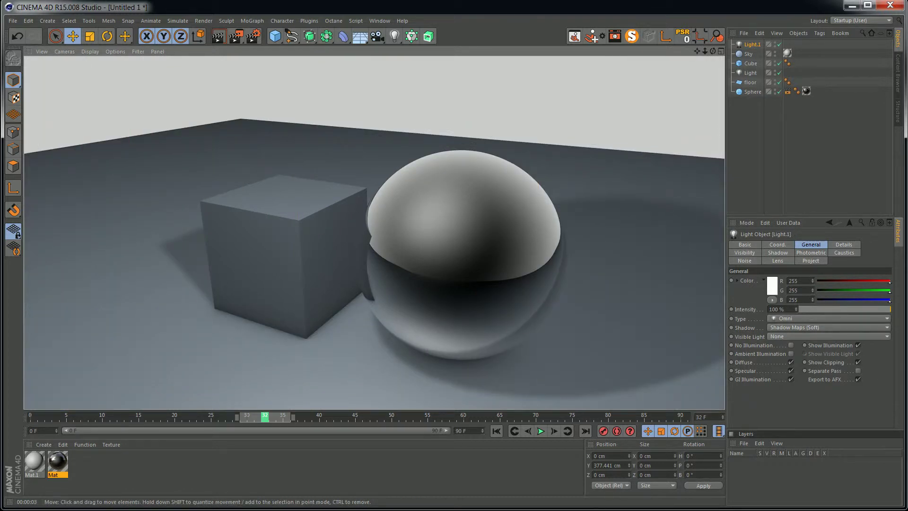
Move the light to Y 416.099 cm, Z -84.739 cm and render the viewport
left_click_drag(373, 231, 374, 231, "alt")
left_click_drag(278, 104, 247, 69)
left_click_drag(325, 65, 292, 65)
mouse_move(377, 236)
left_mouse_down("alt")
mouse_move(371, 138)
mouse_move(373, 231)
left_mouse_up("alt")
key("ctrl+r")
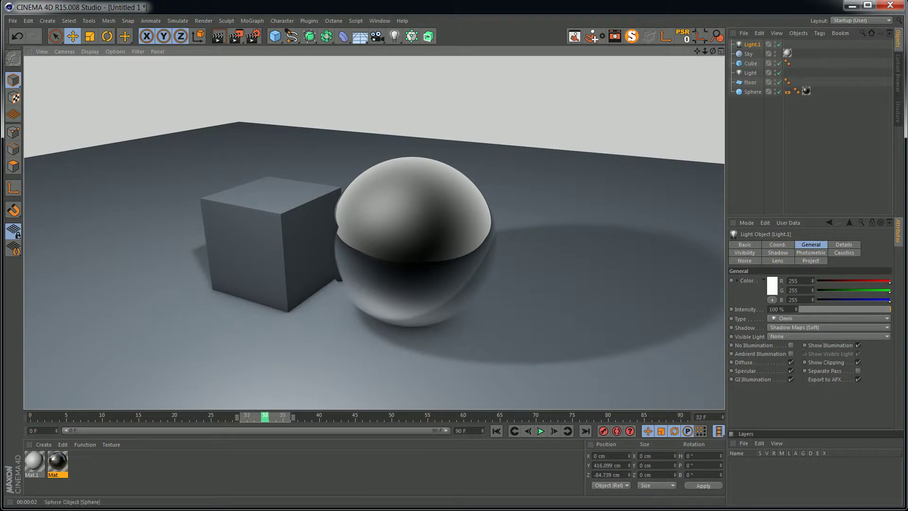
Uncheck Cast Shadows on the sphere's Compositing tag and render to check
left_click(788, 91)
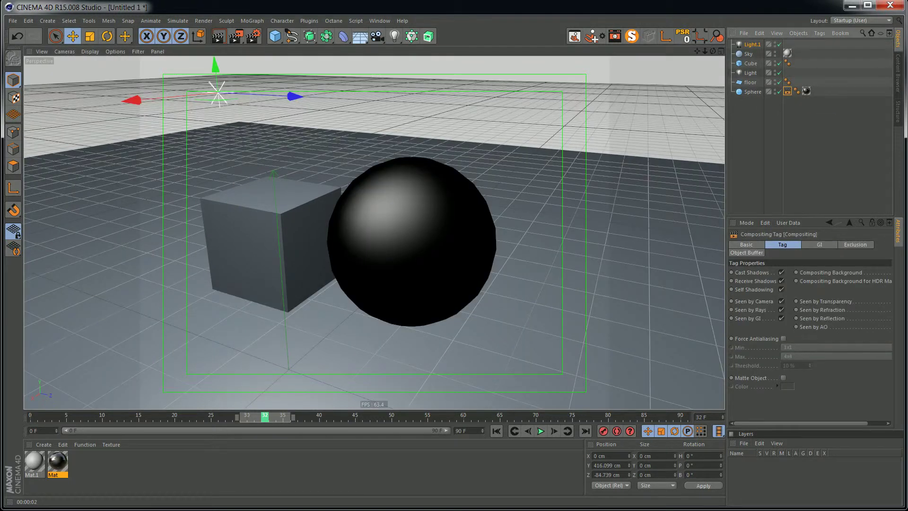
left_click(782, 273)
key("ctrl+r")
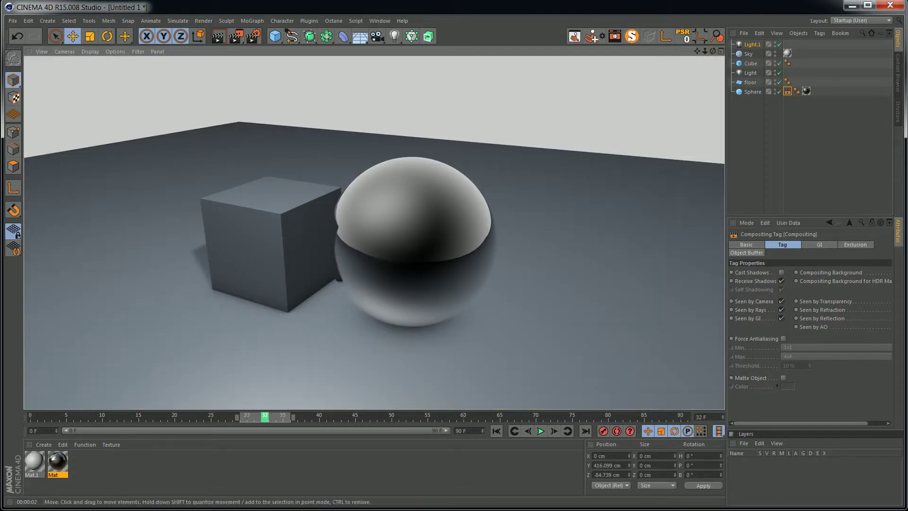
key("ctrl+shift+z")
key("ctrl+shift+z")
key("ctrl+shift+z")
key("ctrl+shift+z")
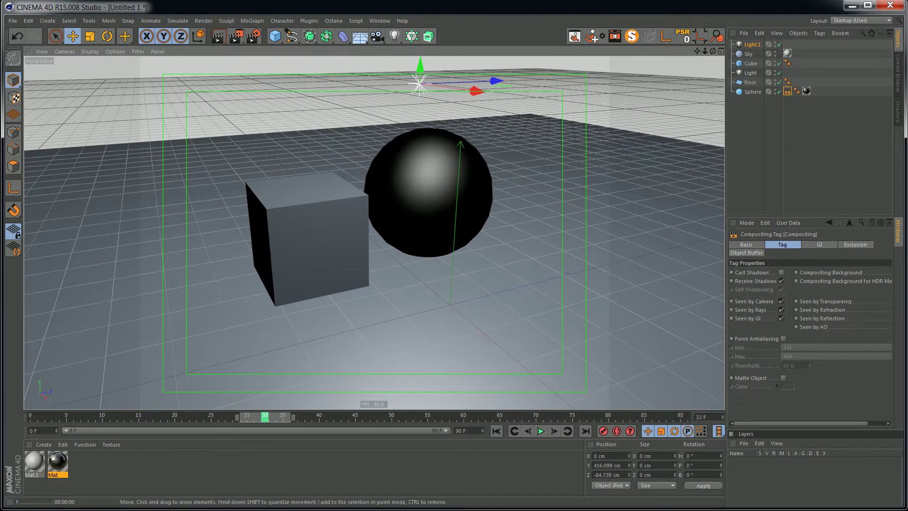
key("ctrl+r")
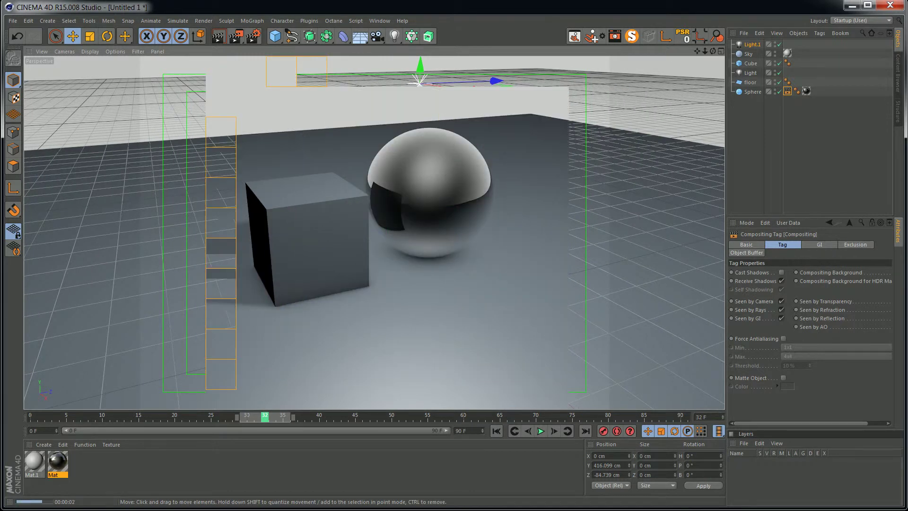
Step back through earlier camera views and select the 4213.877 cm floor plane
key("ctrl+shift+z")
key("ctrl+shift+z")
key("ctrl+shift+z")
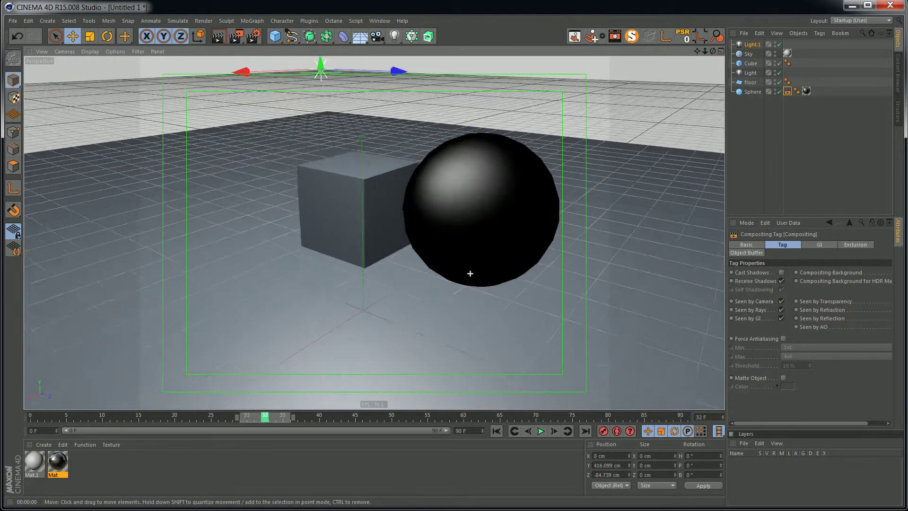
key("ctrl+shift+z")
key("ctrl+shift+z")
key("ctrl+shift+z")
key("ctrl+shift+z")
key("ctrl+shift+z")
key("ctrl+shift+z")
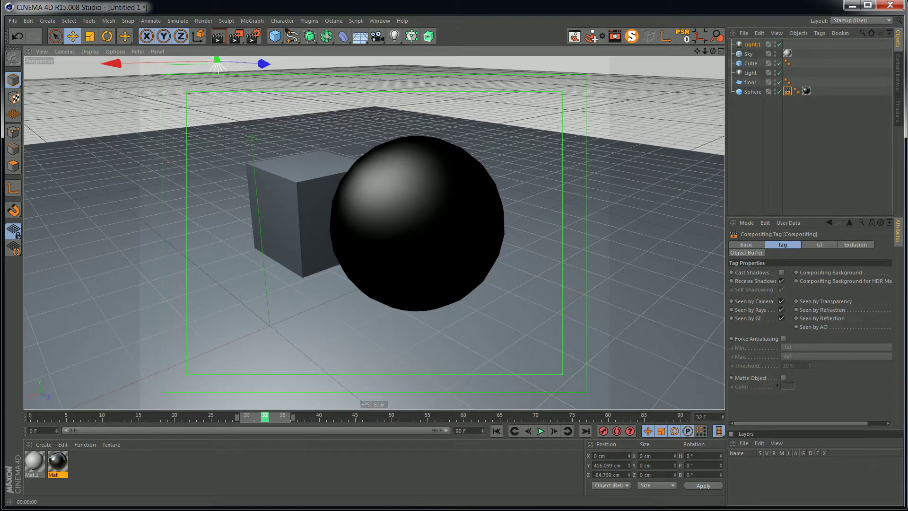
key("ctrl+shift+z")
key("ctrl+shift+z")
key("ctrl+shift+z")
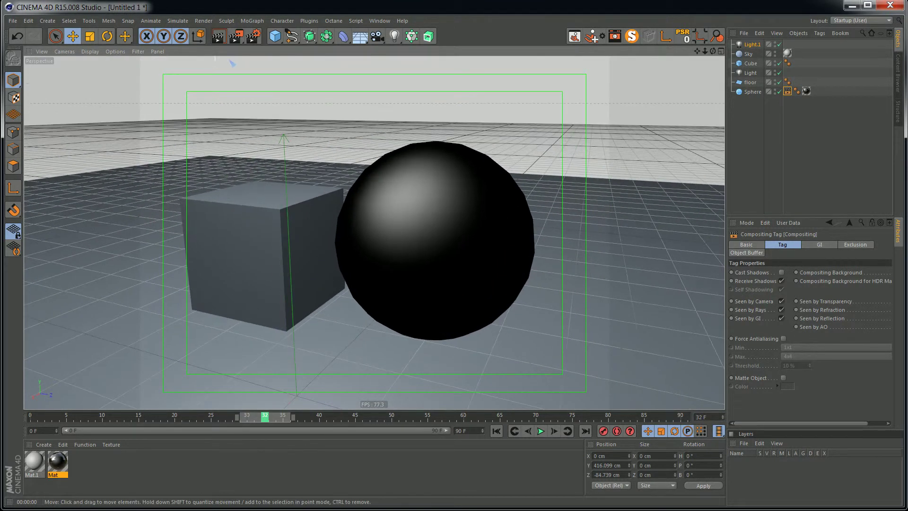
key("ctrl+shift+z")
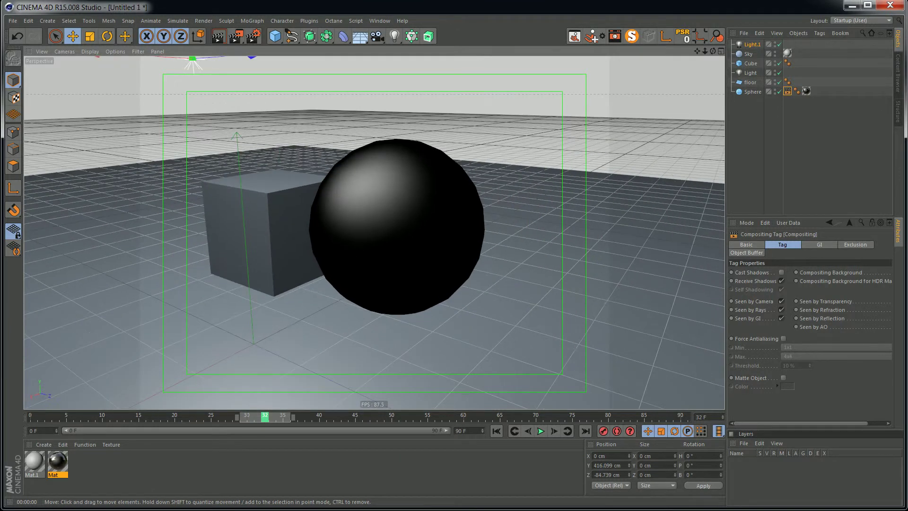
key("ctrl+shift+z")
key("ctrl+shift+z")
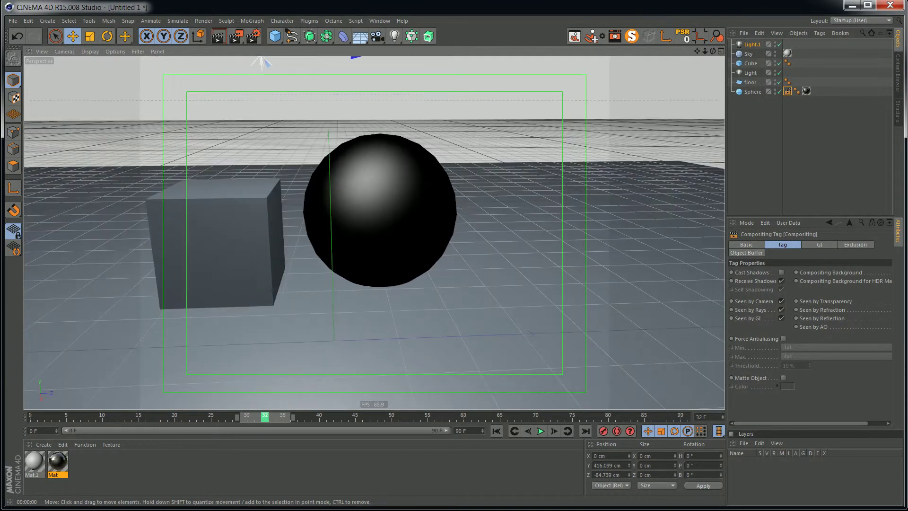
key("ctrl+shift+z")
key("ctrl+shift+z")
key("ctrl+shift+z")
key("ctrl+shift+z")
key("ctrl+shift+z")
key("ctrl+shift+z")
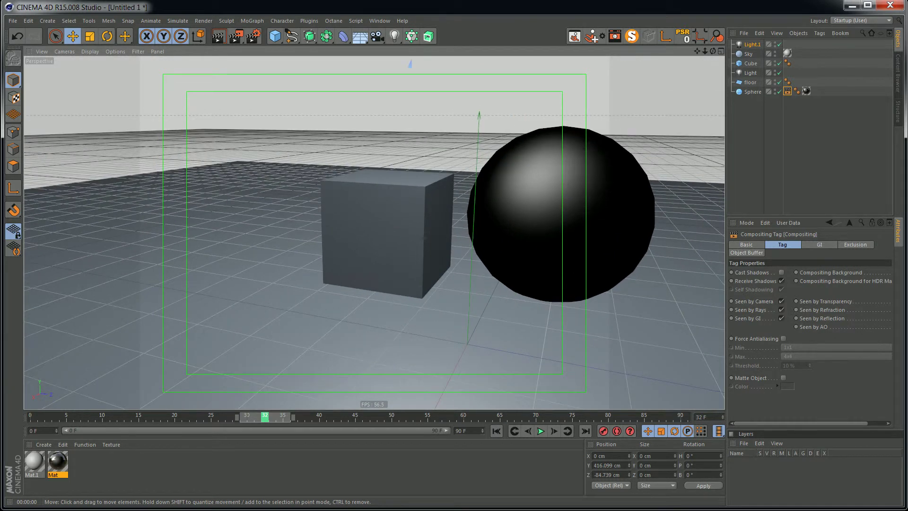
key("ctrl+shift+z")
left_click(243, 275)
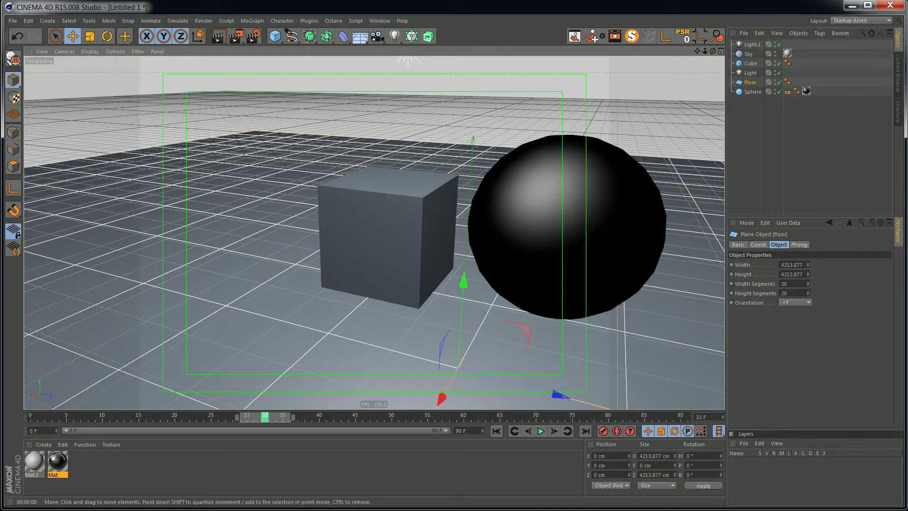
key("ctrl+shift+z")
key("ctrl+shift+z")
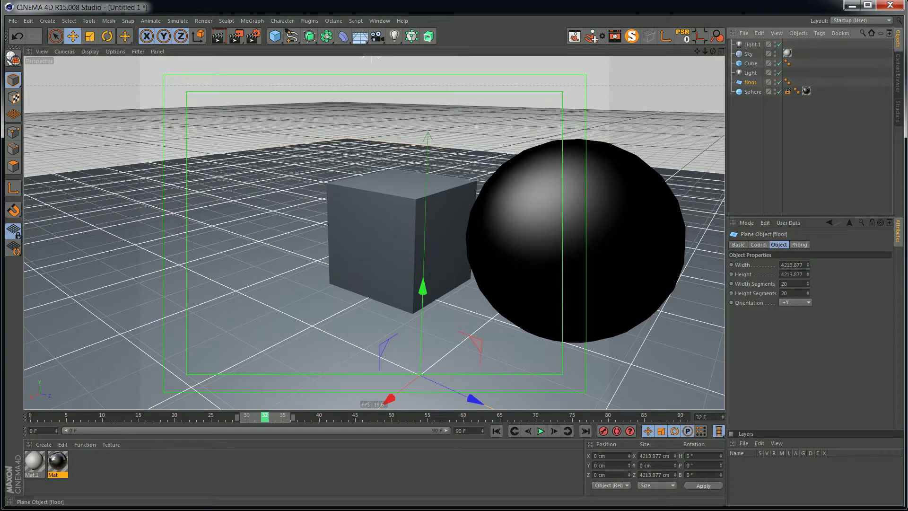
Uncheck Seen by Camera on the sphere's Compositing tag and reframe the view
left_click(788, 91)
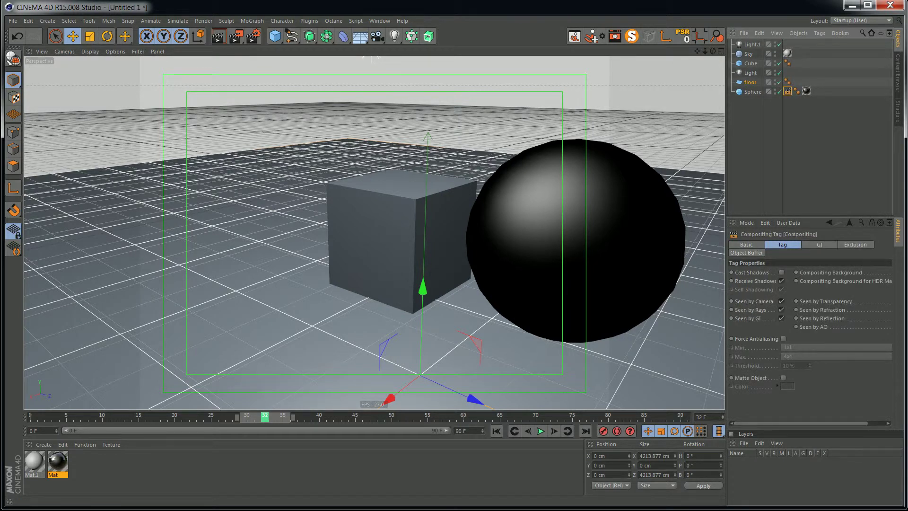
left_click_drag(374, 230, 514, 283, "alt")
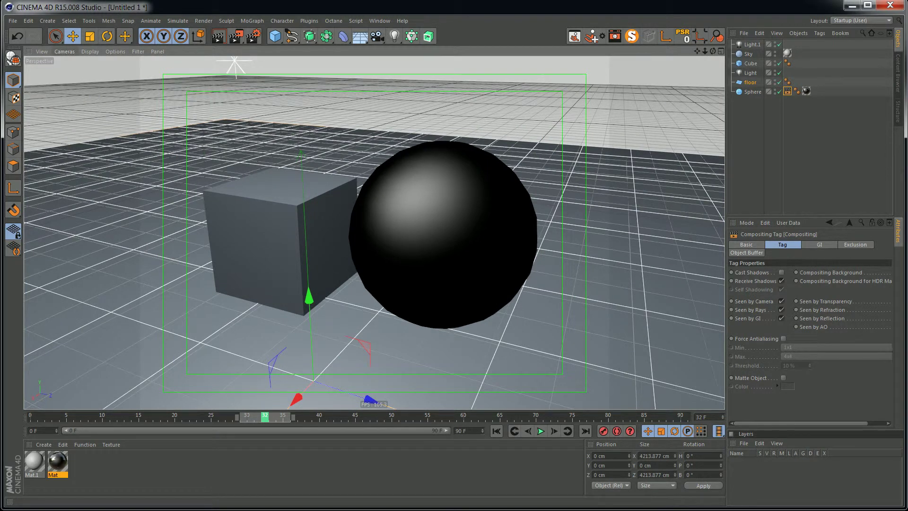
left_click_drag(513, 284, 521, 279, "alt")
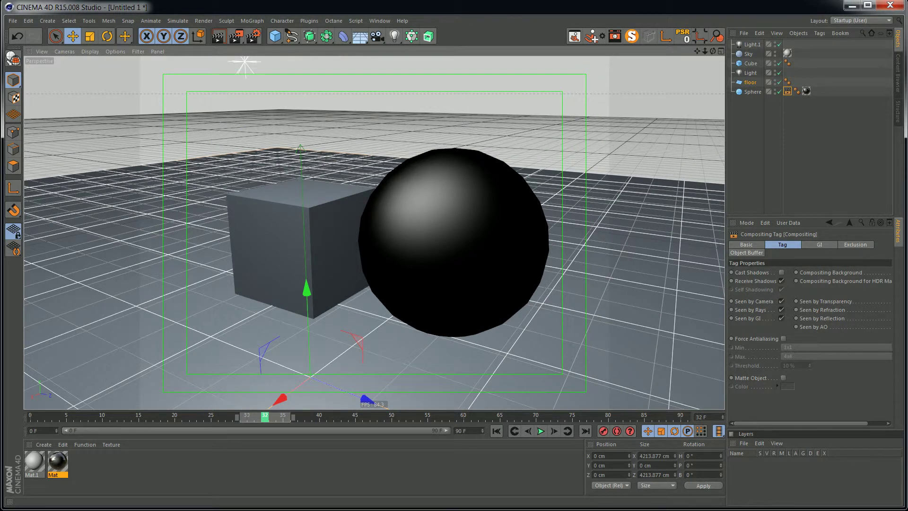
left_click(781, 301)
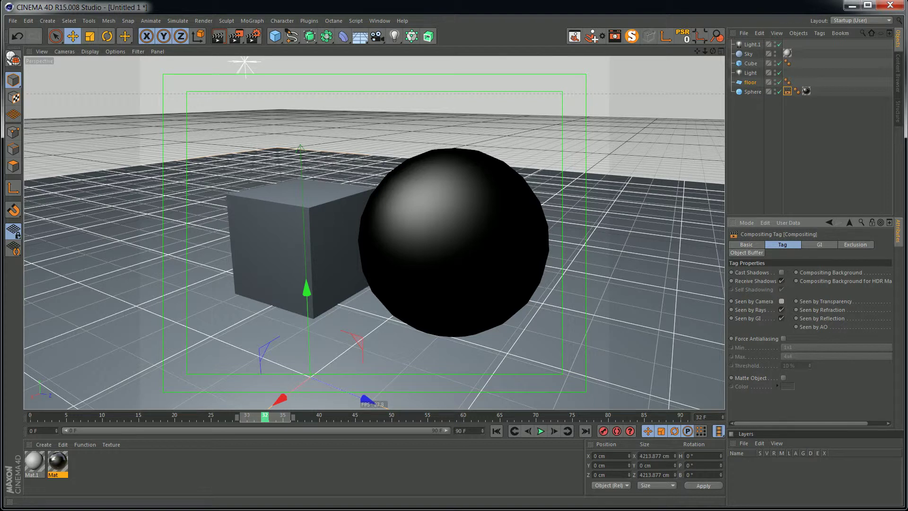
left_click_drag(530, 256, 539, 254, "alt")
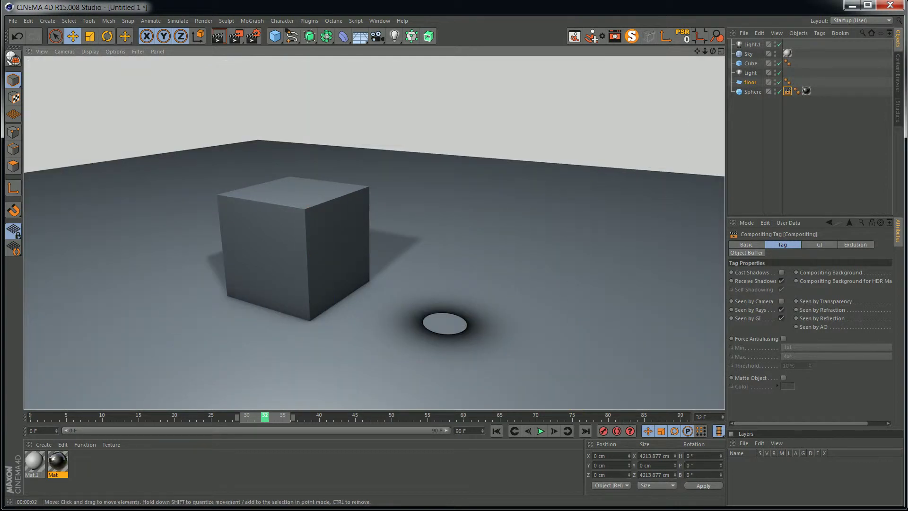
scroll(539, 254, "up", 5)
left_click_drag(539, 254, 513, 254, "alt")
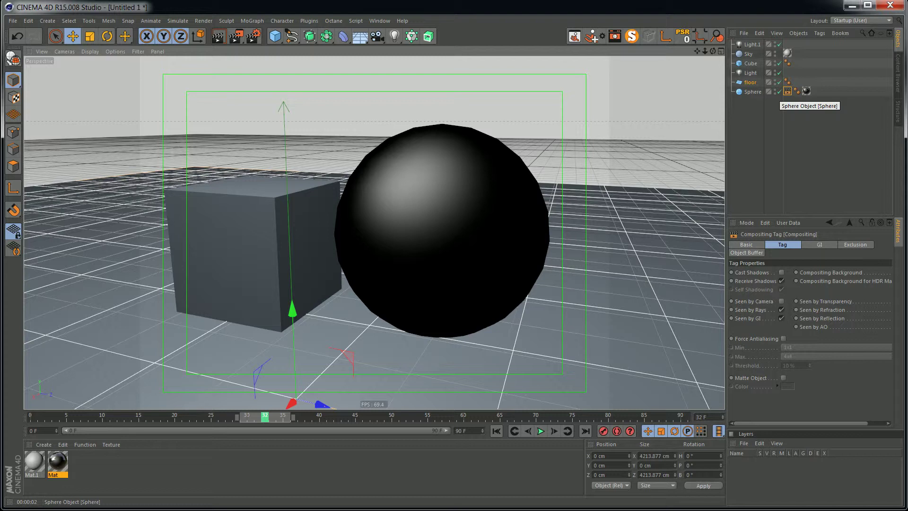
Render with the sphere disabled, then re-enabled, to compare the results
left_click(780, 91)
key("ctrl+r")
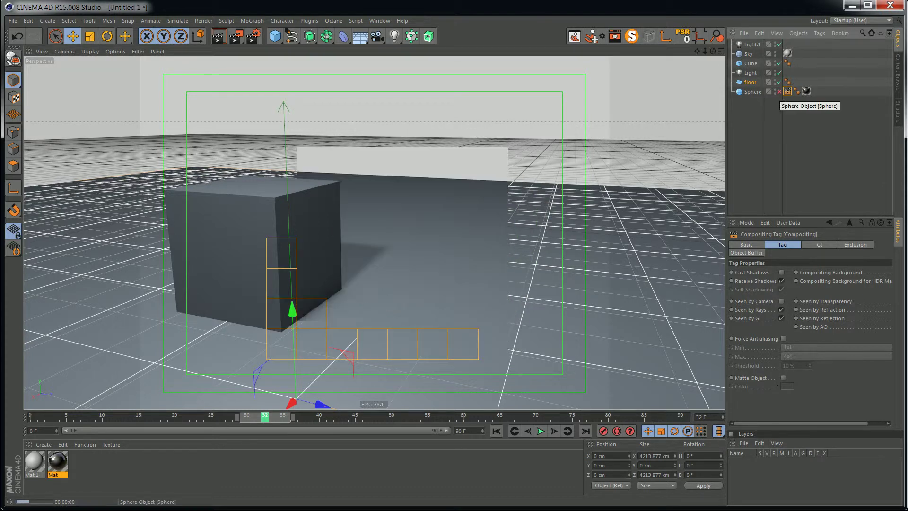
left_click(780, 91)
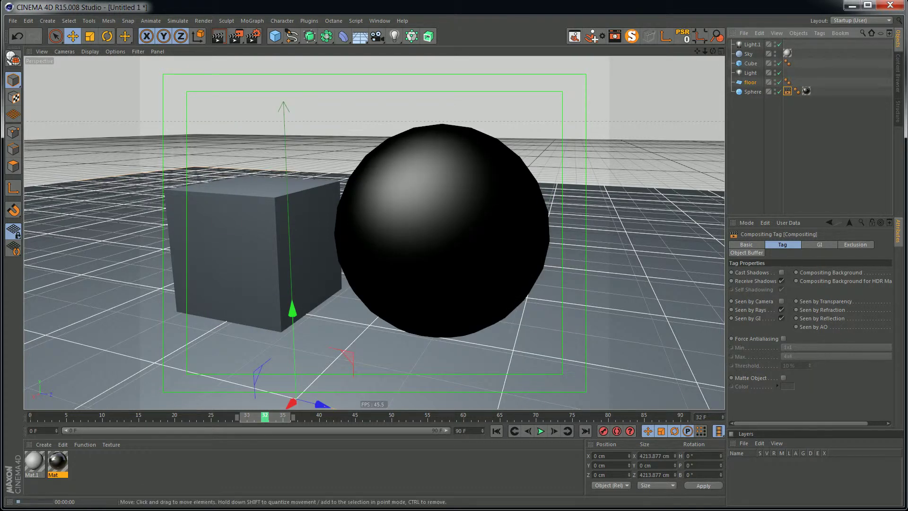
key("ctrl+r")
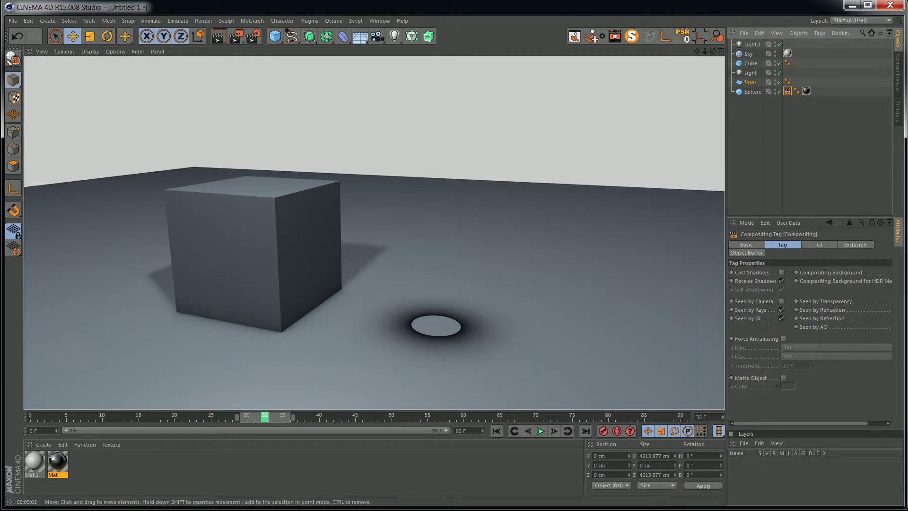
scroll(457, 252, "up", 4)
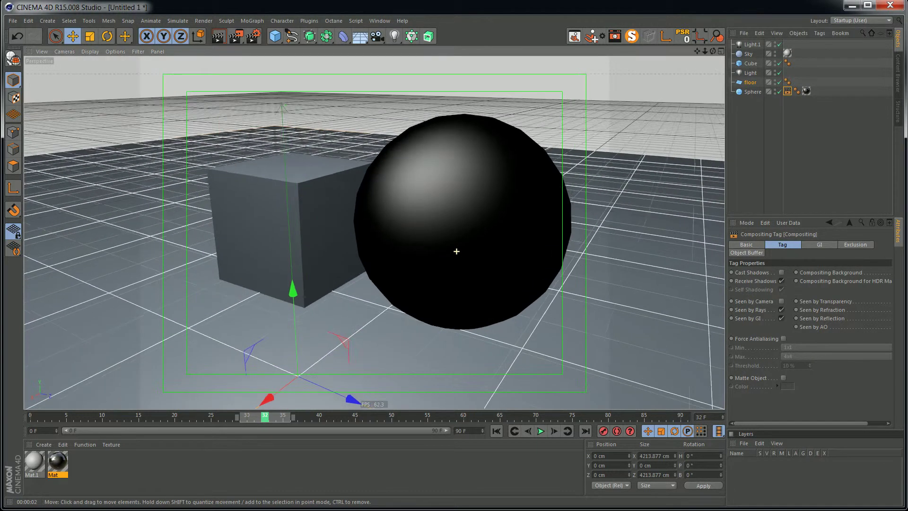
left_click_drag(456, 251, 396, 205, "alt")
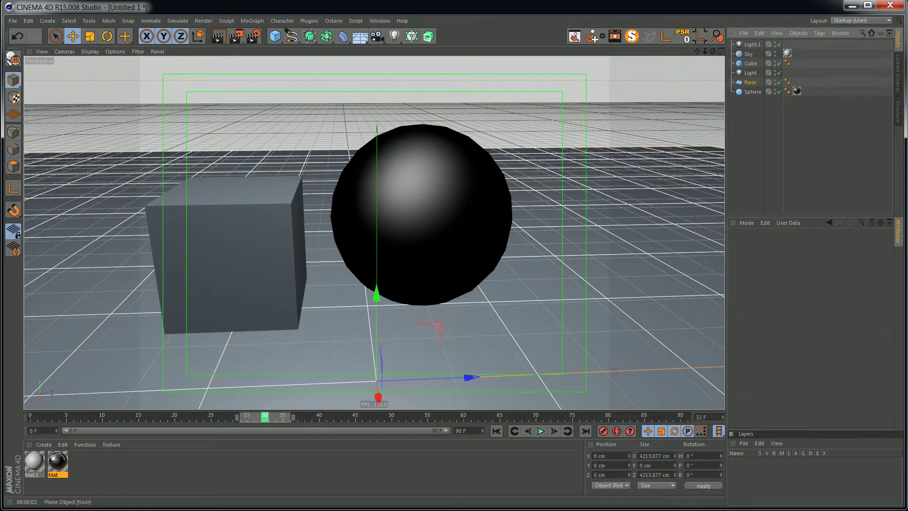
Give the Cube a Compositing tag with Seen by Camera off and render twice
right_click(756, 64)
mouse_move(788, 68)
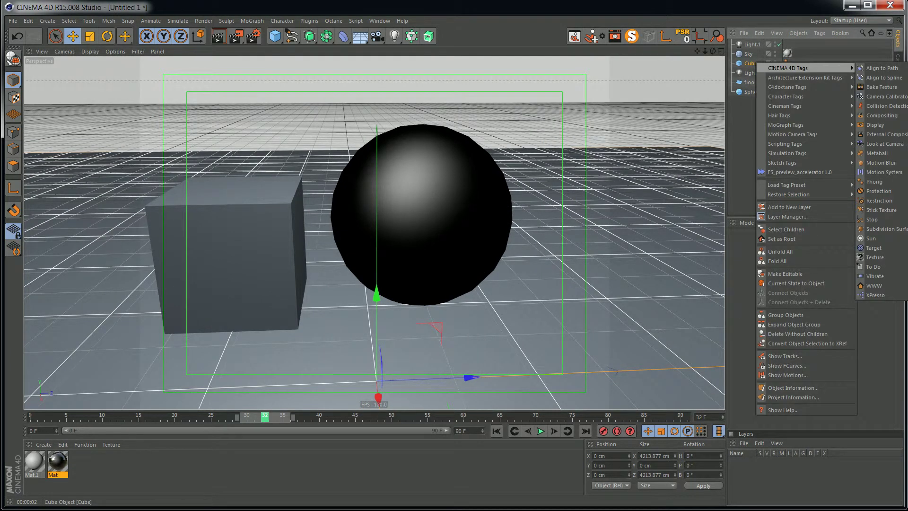
left_click(881, 115)
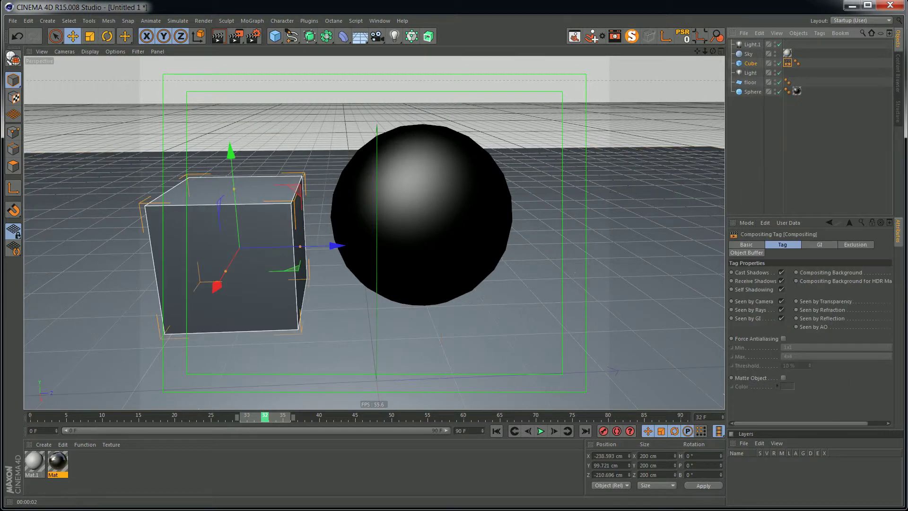
left_click(782, 301)
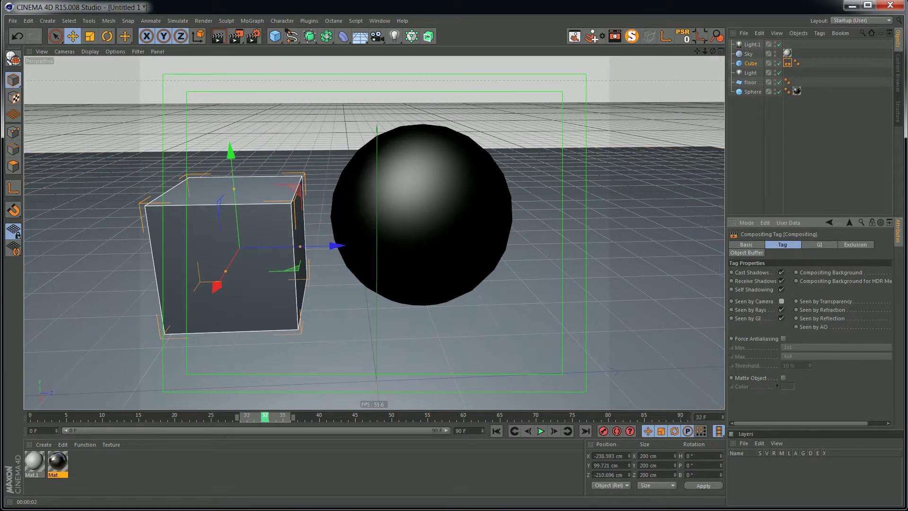
left_click_drag(339, 246, 336, 253, "alt")
key("ctrl+r")
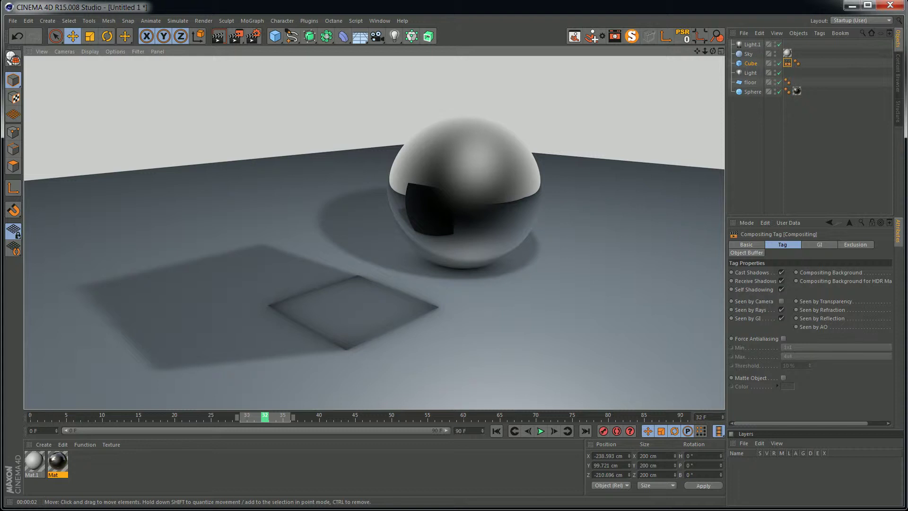
left_click_drag(416, 180, 302, 244, "alt")
key("ctrl+r")
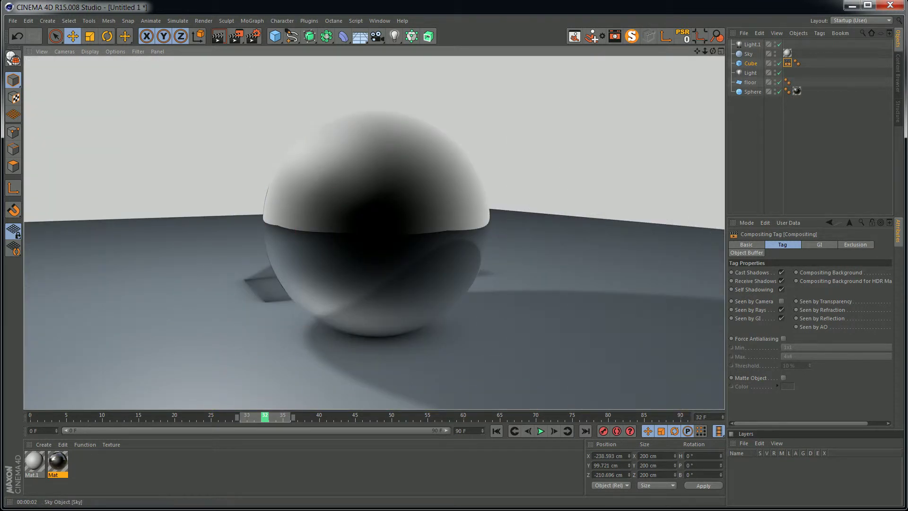
Add a Compositing tag to the Sky with Seen by Camera turned off
left_click(749, 53)
right_click(748, 54)
mouse_move(782, 60)
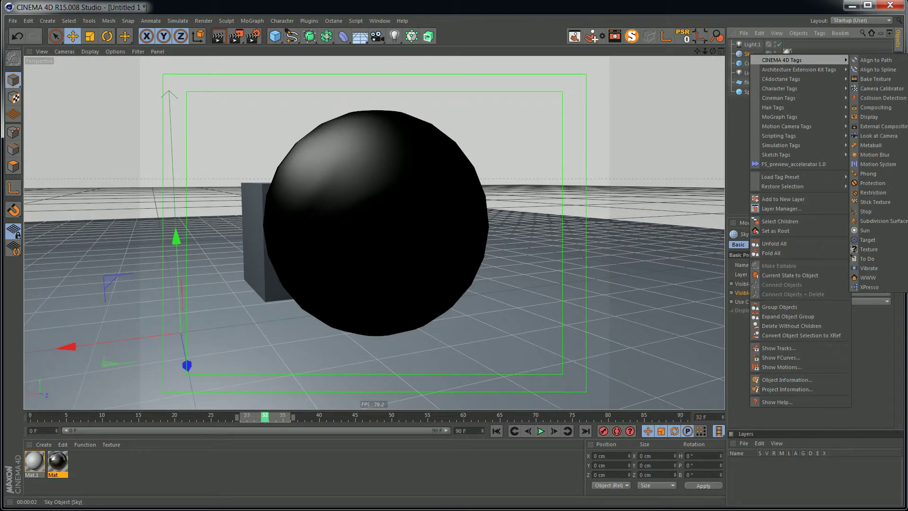
left_click(875, 107)
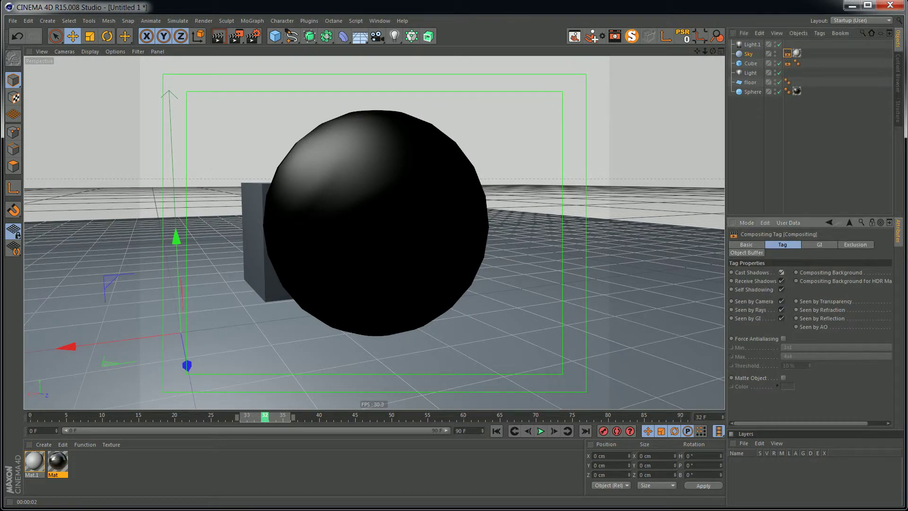
left_click(782, 302)
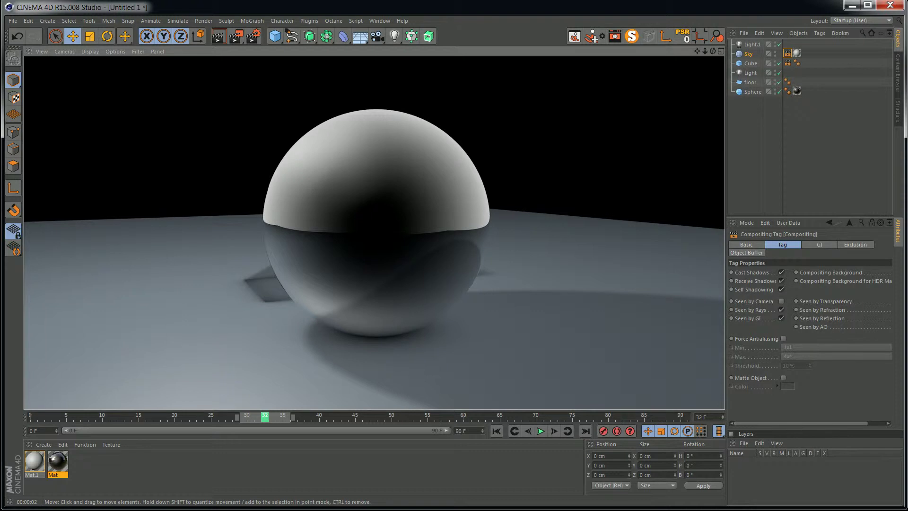
left_click_drag(332, 255, 359, 227, "alt")
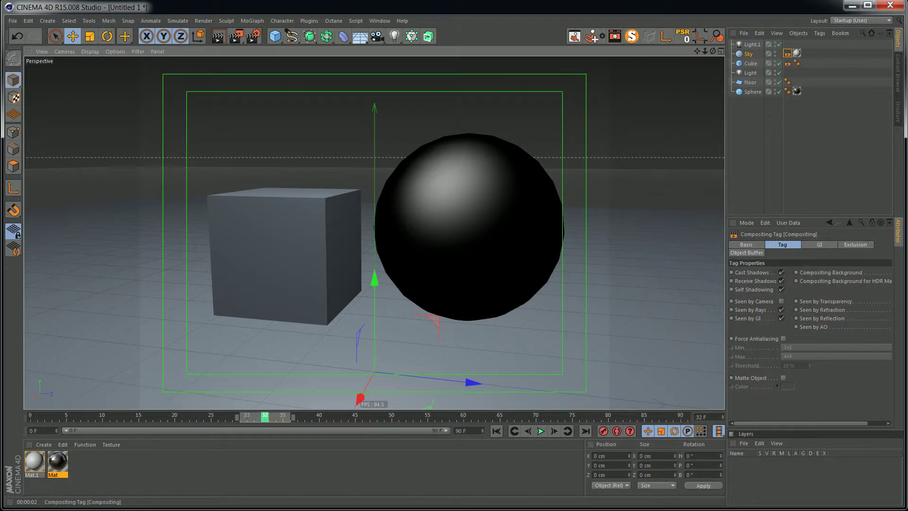
left_click(753, 92)
left_click(788, 63)
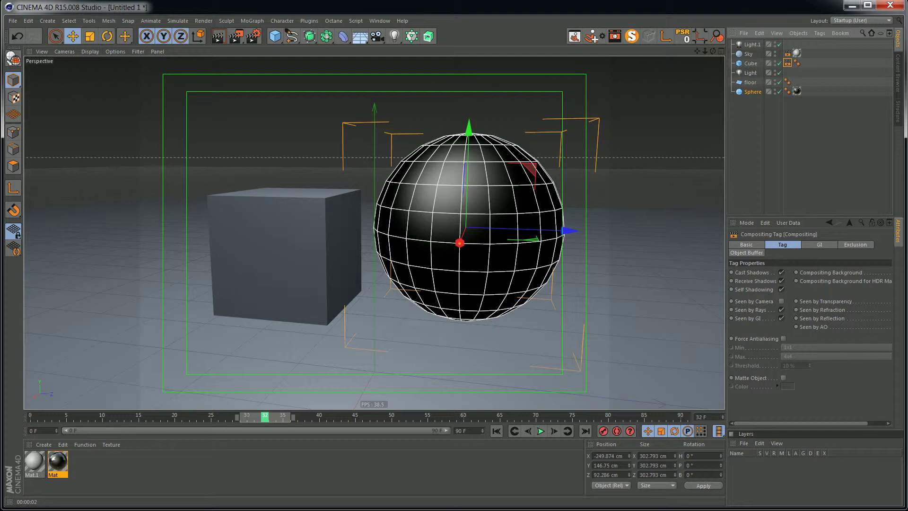
left_click(781, 310)
left_click(782, 310)
left_click(781, 310)
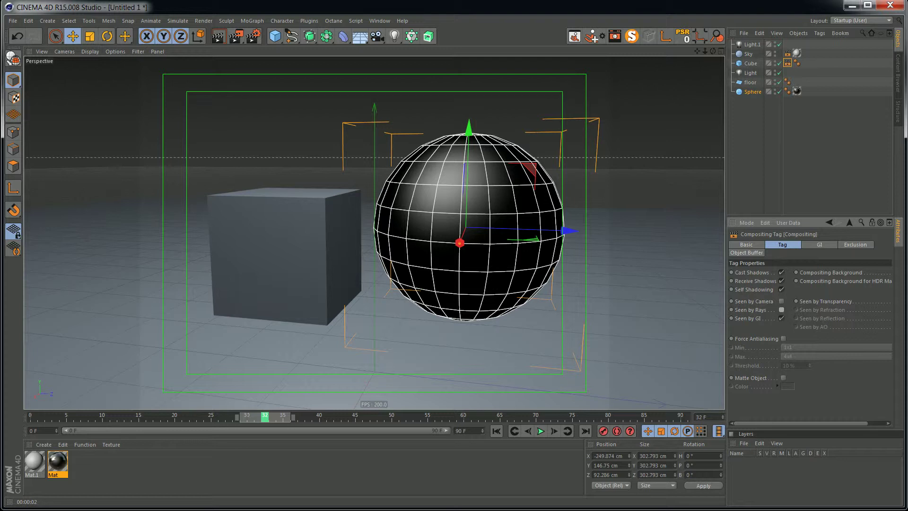
left_click(782, 310)
left_click(782, 310)
left_click(782, 310)
scroll(810, 332, "right", 2)
scroll(810, 331, "left", 2)
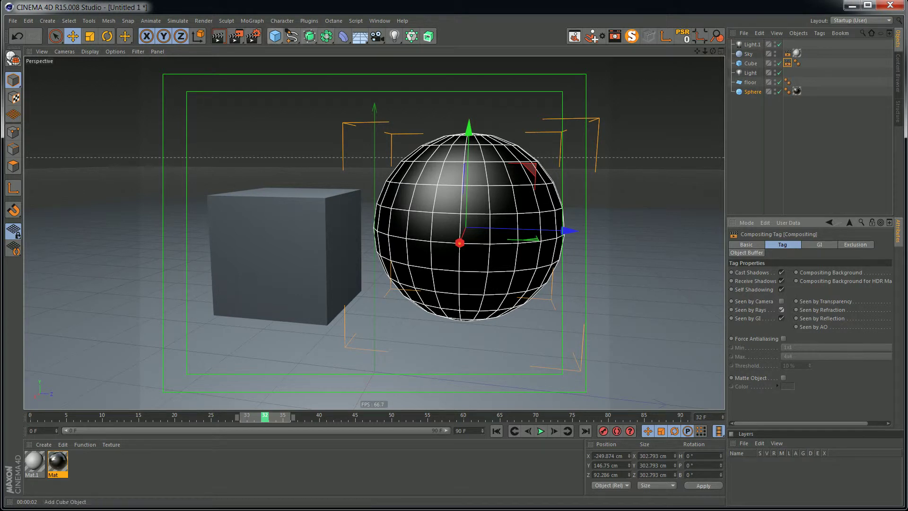
Add a Global Illumination entry under Multi-Pass, then create the new material Mat.2
left_click(253, 36)
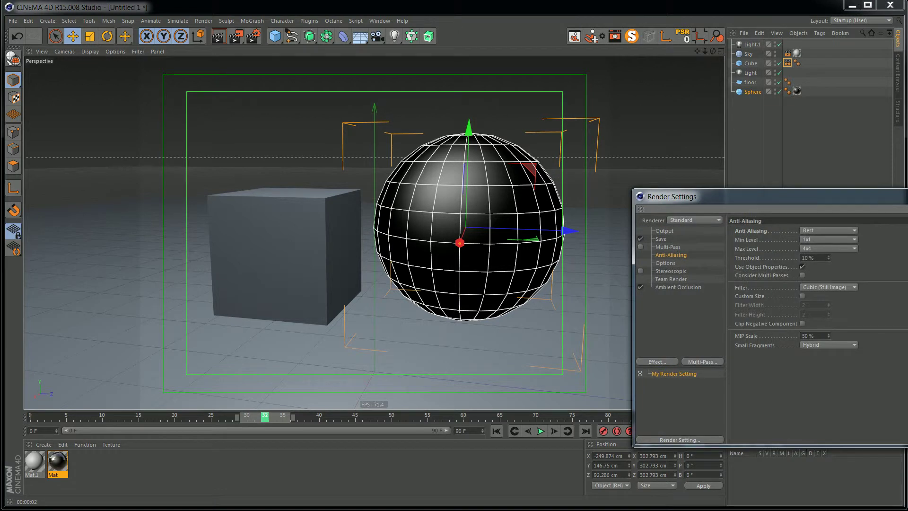
left_click(707, 361)
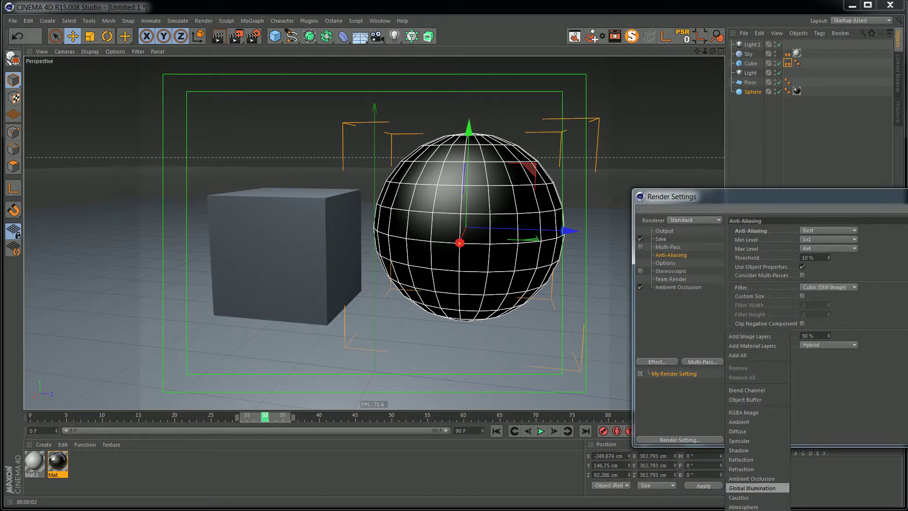
left_click(757, 487)
key("Escape")
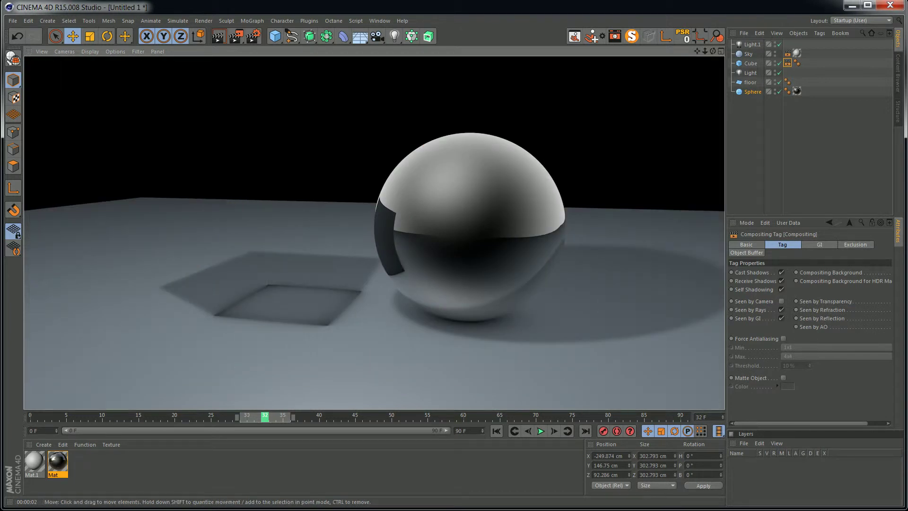
key("ctrl+n")
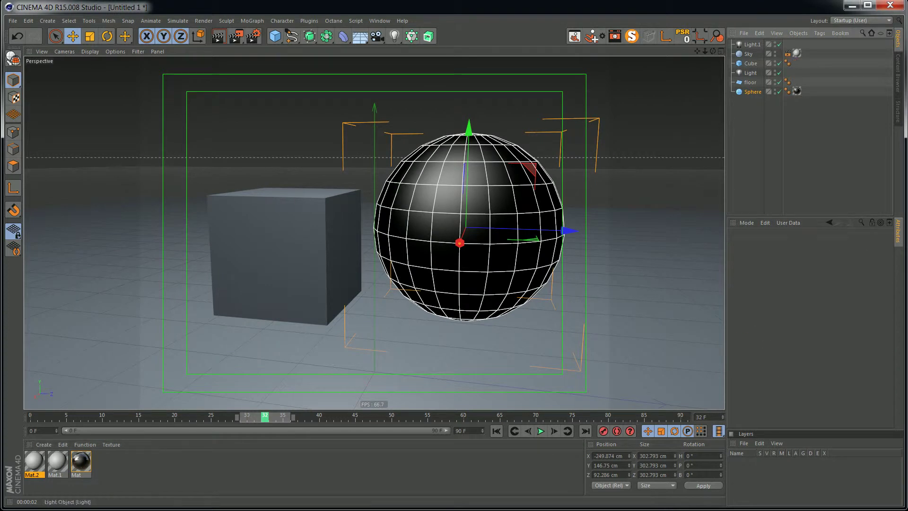
Make Mat.2 luminance-only with Color off and apply it to the cube
double_click(34, 461)
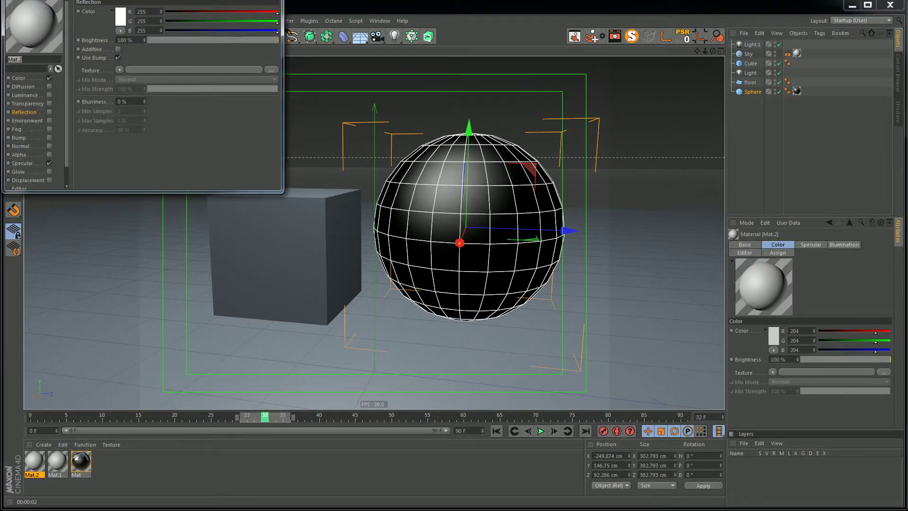
left_click(24, 95)
left_click(49, 79)
left_click(50, 95)
left_click_drag(34, 461, 284, 255)
key("ctrl+r")
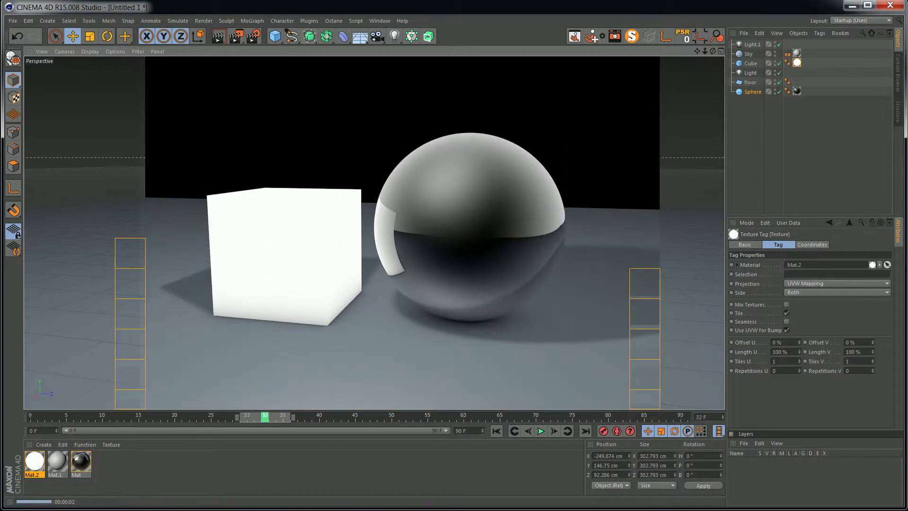
Add the Global Illumination render effect and render the viewport
left_click(253, 36)
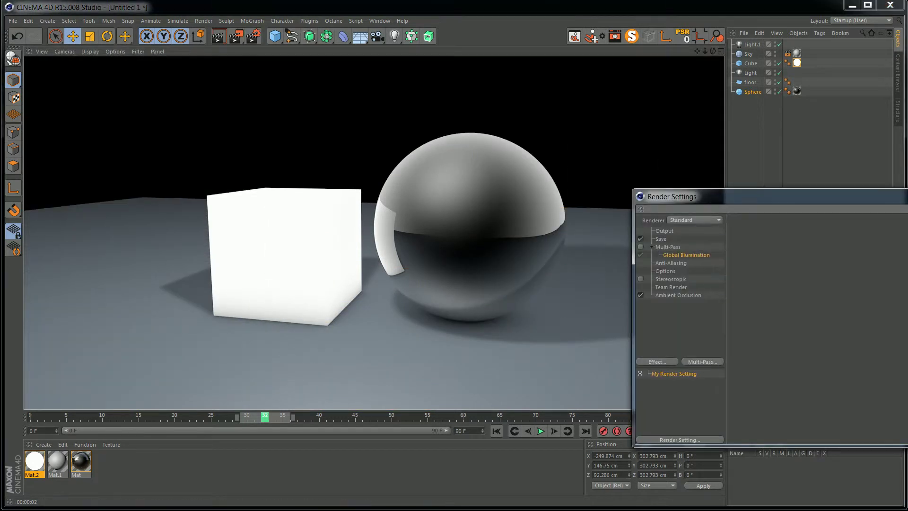
left_click(657, 362)
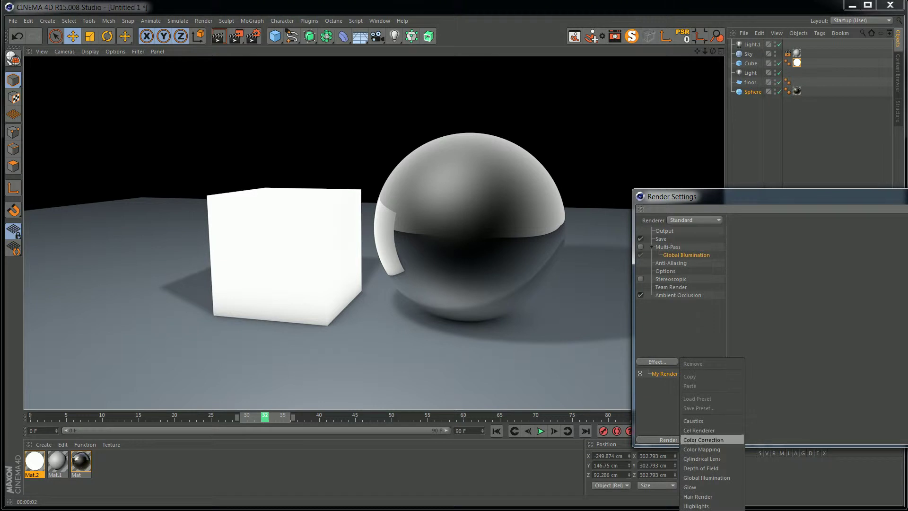
left_click(700, 467)
key("ctrl+r")
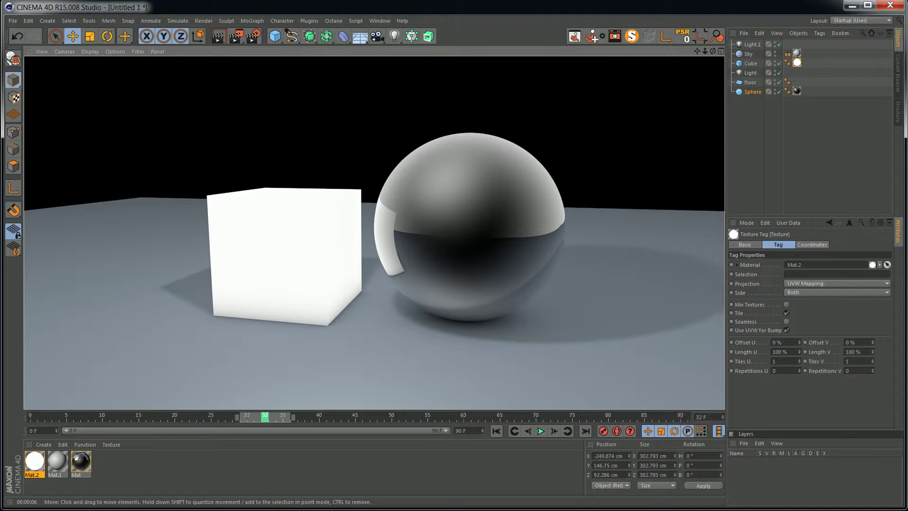
Add a Compositing tag to the Cube, uncheck Seen by GI, and render the viewport
left_click(751, 64)
right_click(750, 63)
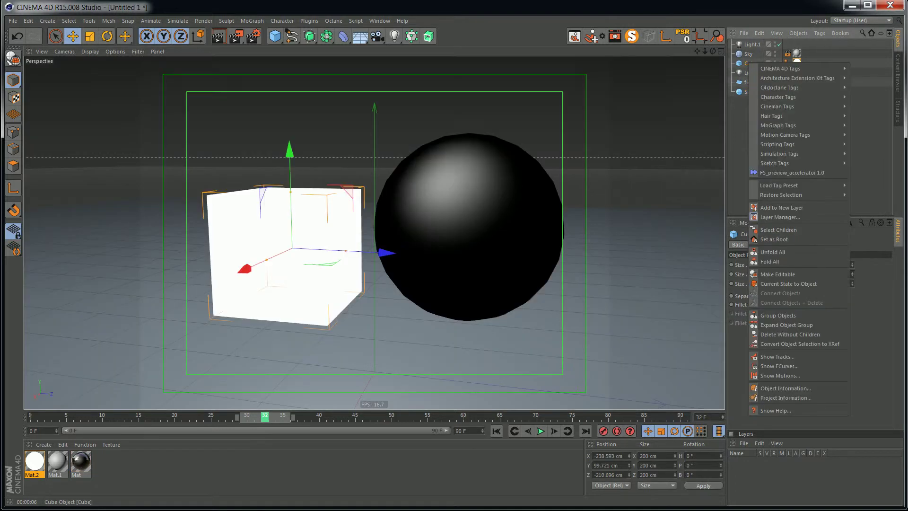
mouse_move(785, 69)
left_click(875, 116)
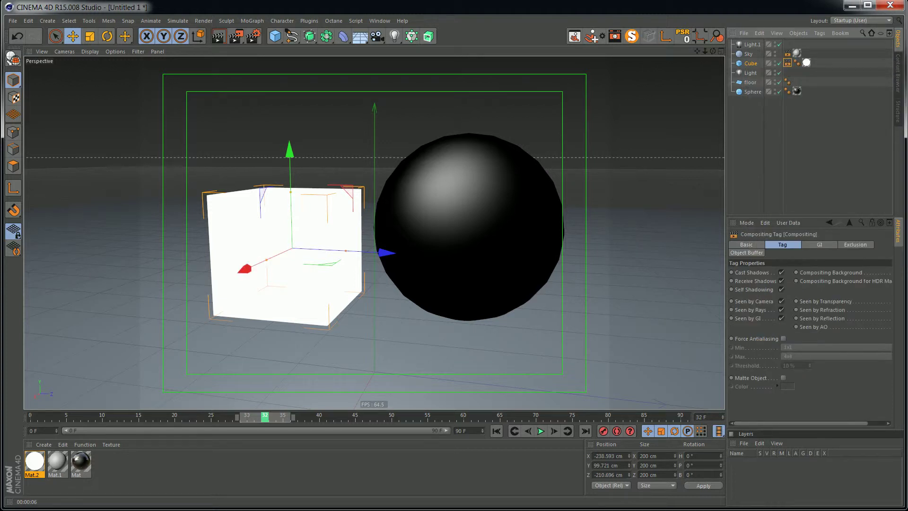
left_click(781, 319)
key("ctrl+r")
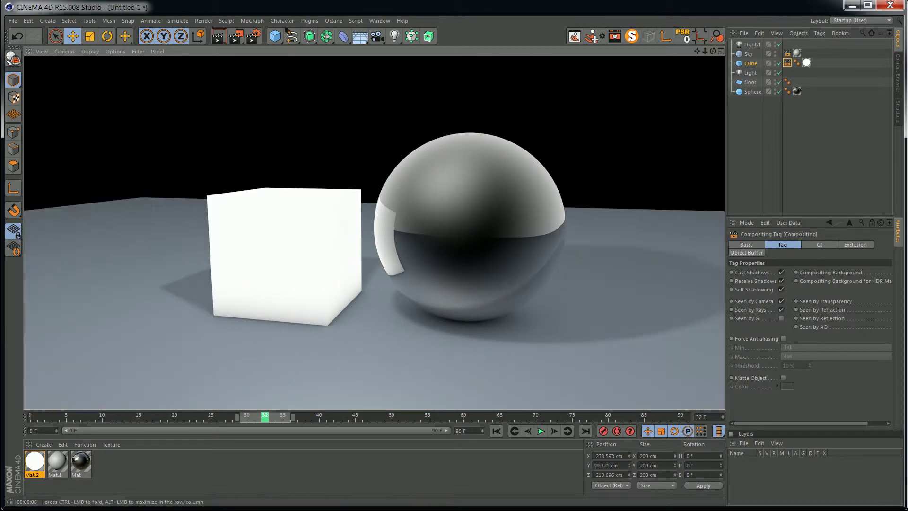
Select the floor, create material Mat.3, and orbit to look down on the floor
left_click_drag(800, 423, 819, 423)
left_click(750, 82)
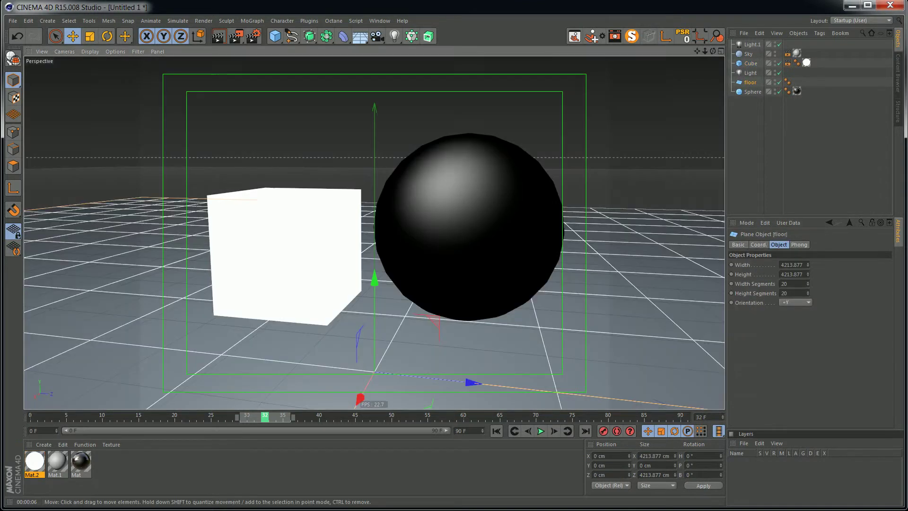
key("ctrl+n")
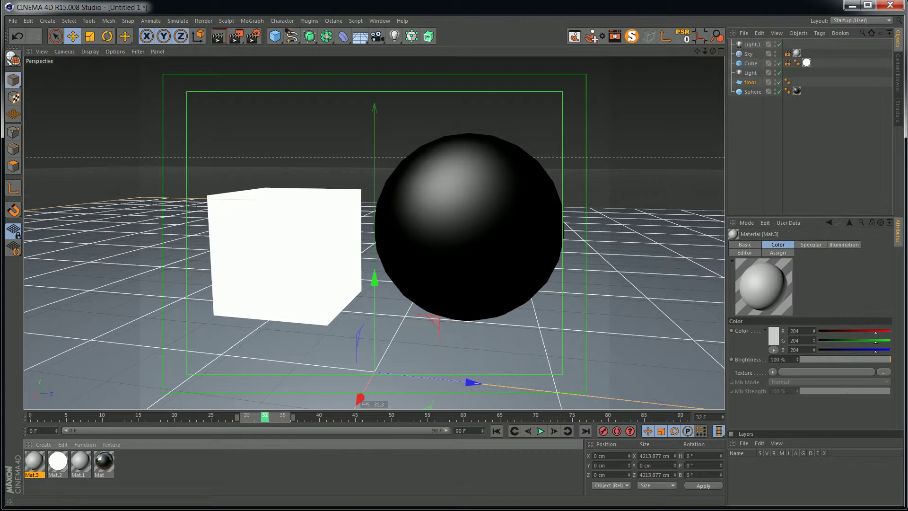
left_click(445, 380)
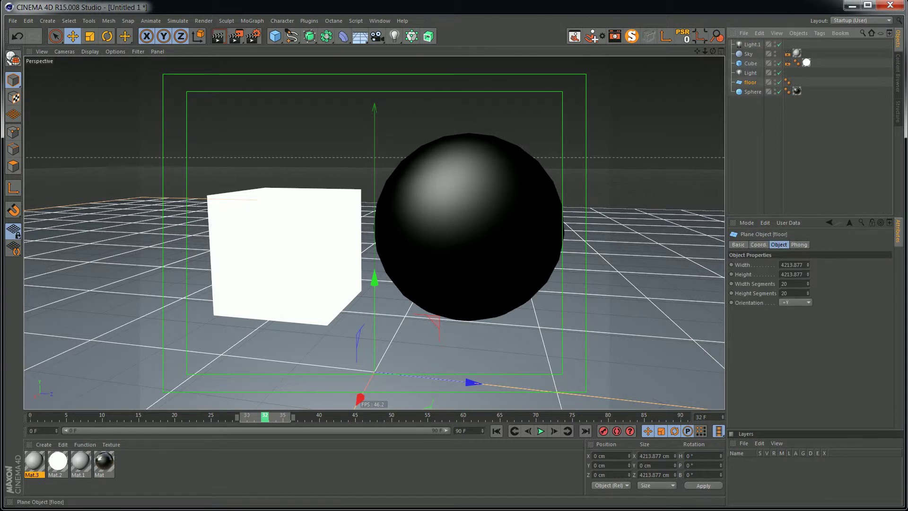
left_click_drag(270, 80, 272, 44, "alt")
Add a Compositing tag to the floor and render the viewport
right_click(752, 82)
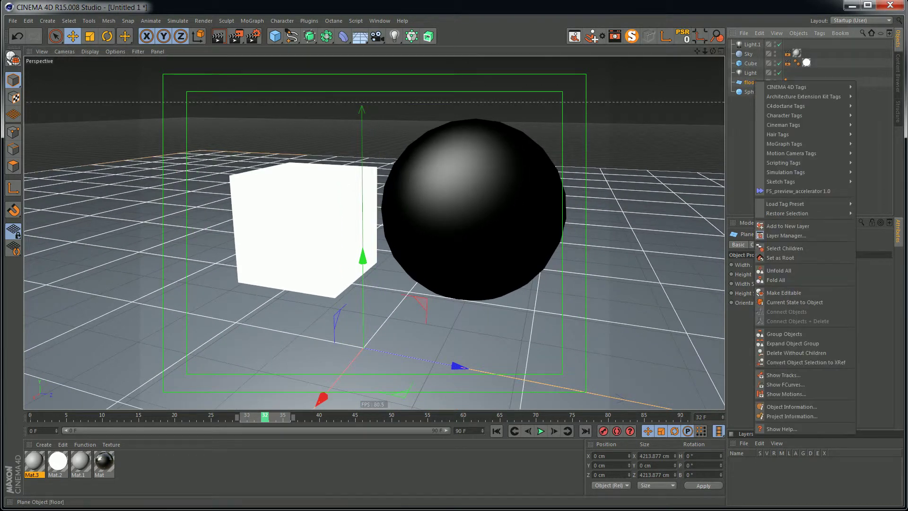
mouse_move(805, 87)
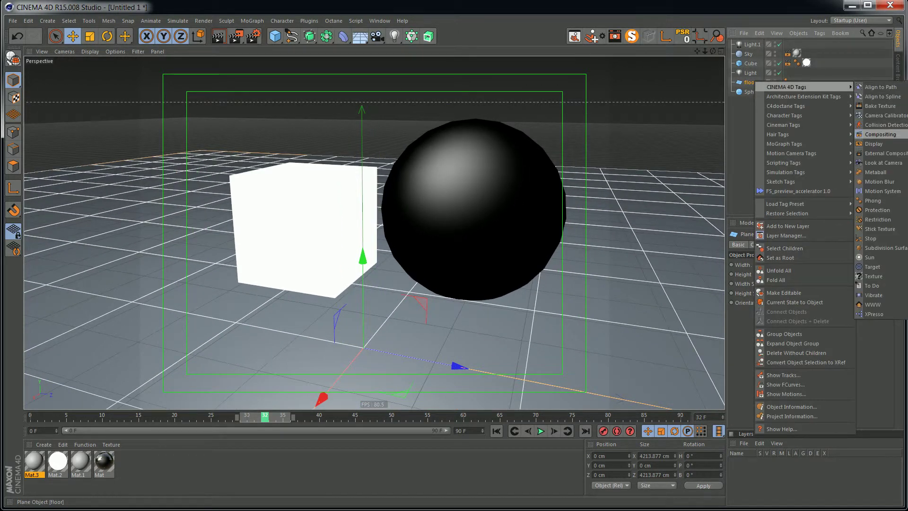
left_click(880, 135)
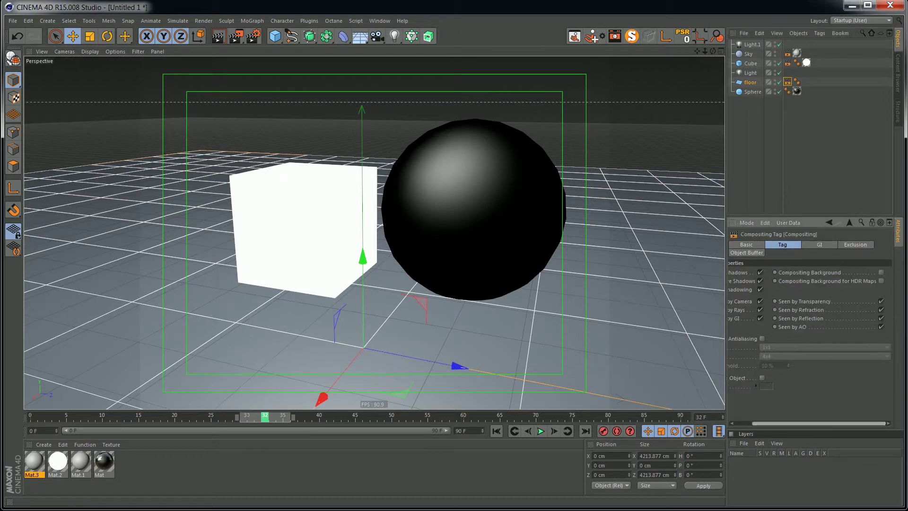
key("ctrl+r")
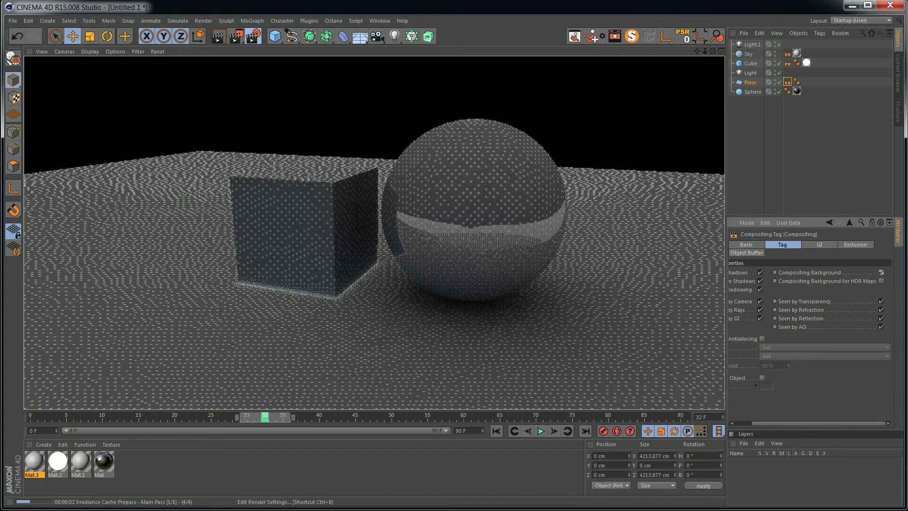
Switch off Global Illumination in Render Settings and render again
key("ctrl+b")
left_click(641, 304)
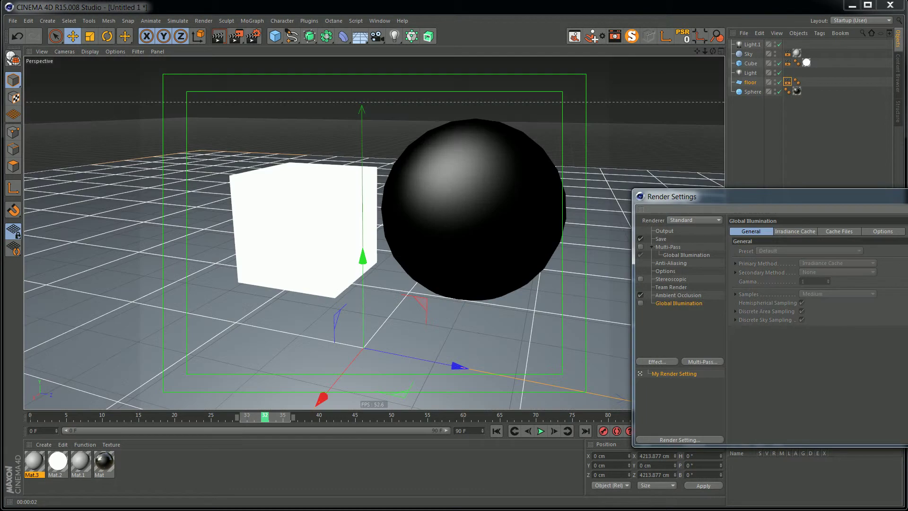
key("Escape")
key("ctrl+r")
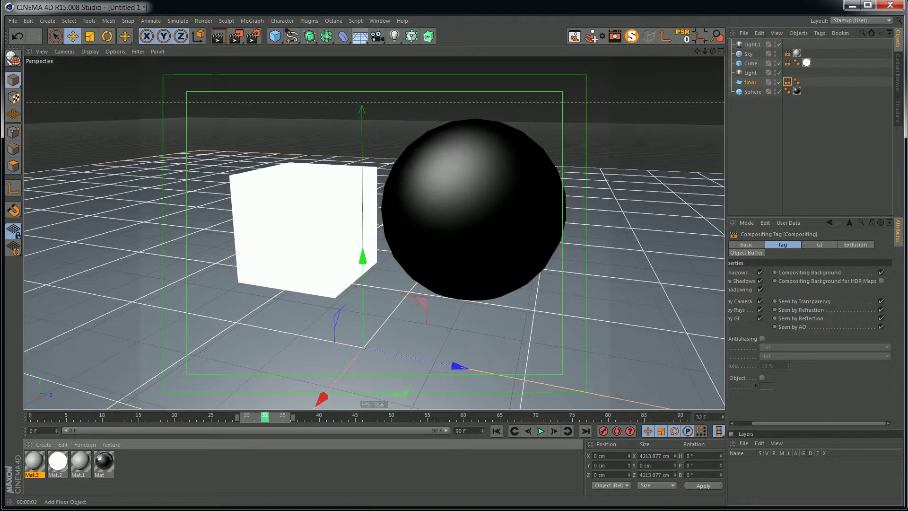
Add a Background object, apply Mat.3 to it, and render the viewport
left_click_drag(360, 35, 405, 118)
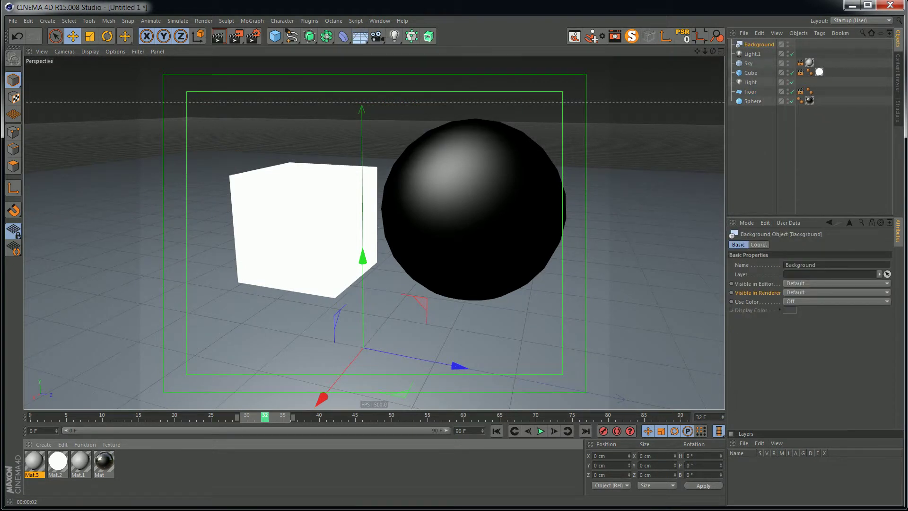
left_click_drag(34, 461, 759, 44)
key("ctrl+r")
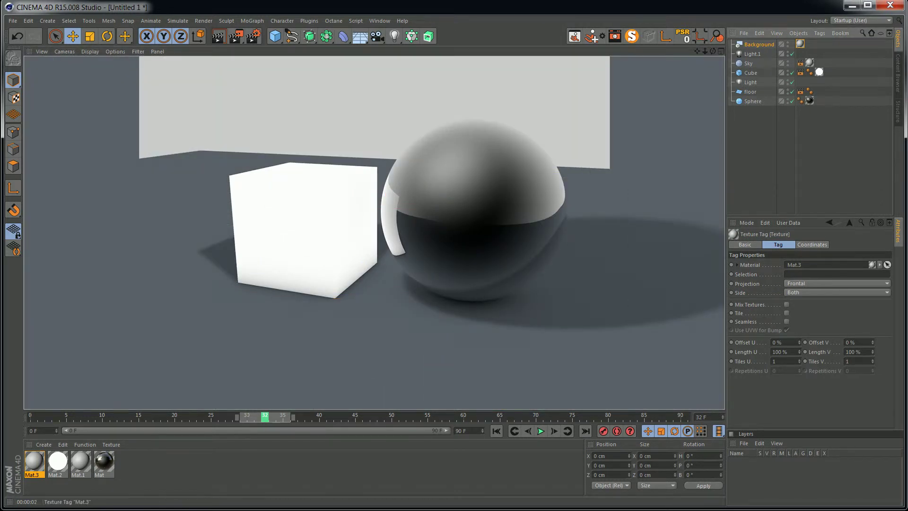
Apply Mat.3 to the floor and bring up the floor's Compositing tag
left_click_drag(34, 462, 750, 92)
left_click(751, 92)
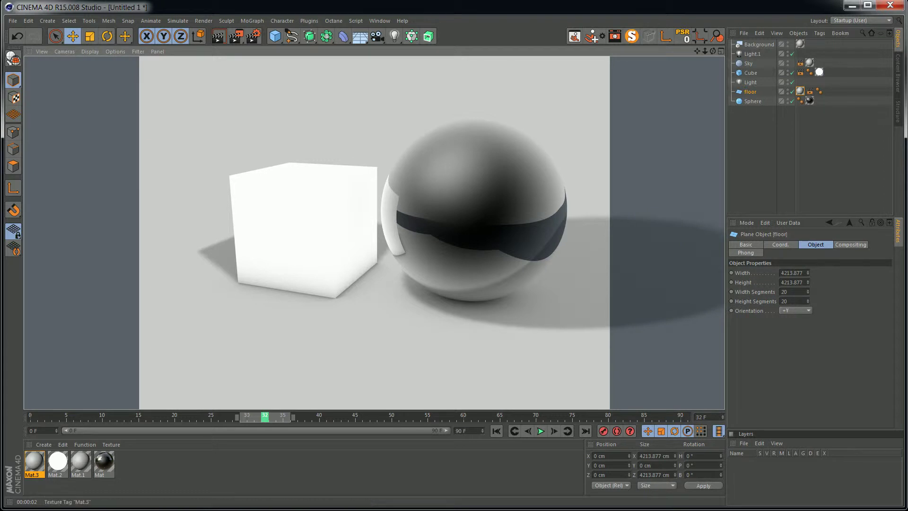
left_click(810, 91)
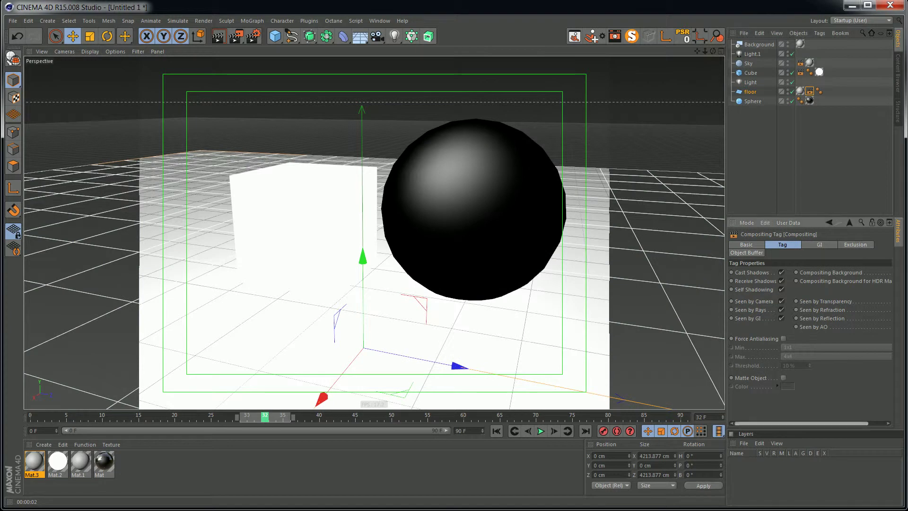
Tick Compositing Background on the floor's Compositing tag and re-render to confirm the seamless floor
scroll(810, 331, "right", 2)
left_click(881, 273)
key("ctrl+r")
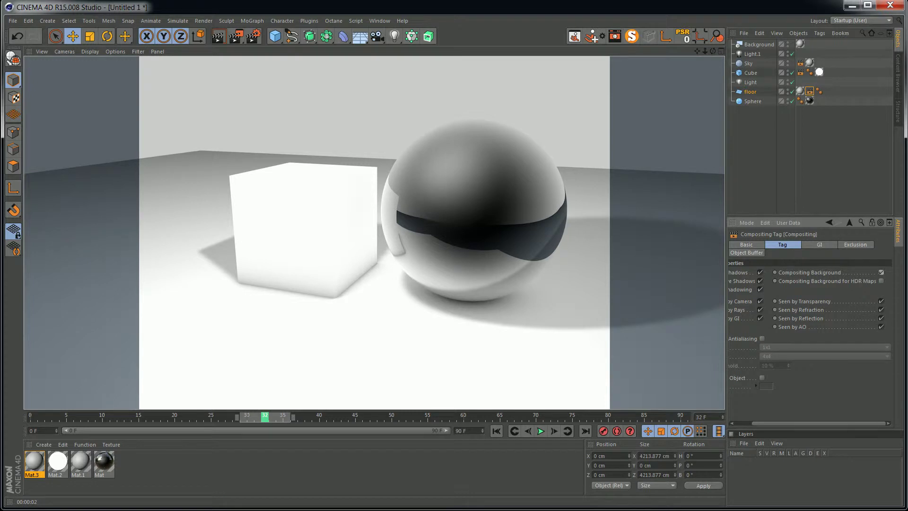
left_click(881, 272)
key("ctrl+r")
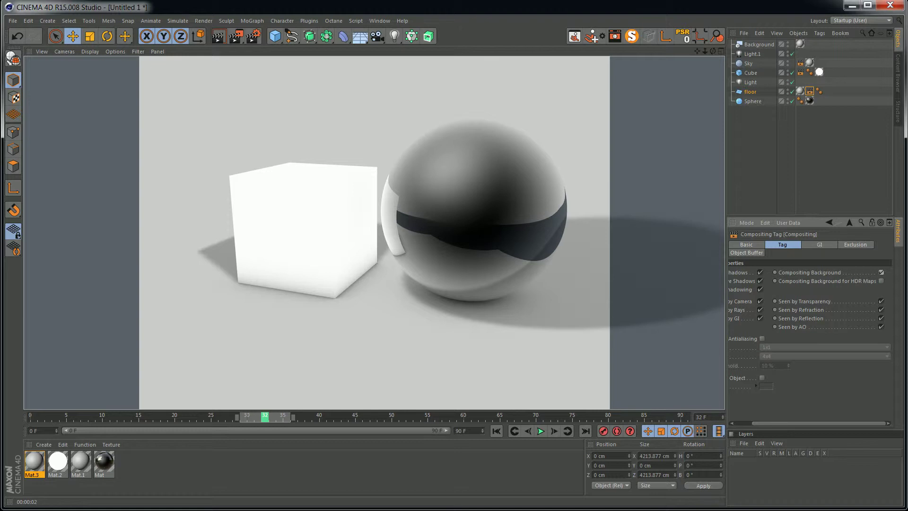
Create Mat.4 with Transparency enabled, apply it to the sphere, and render
scroll(373, 232, "up", 5)
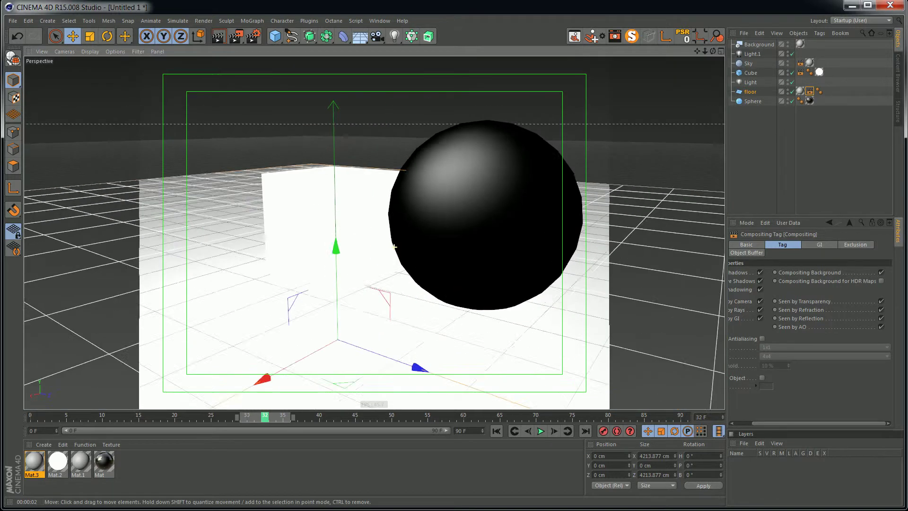
double_click(189, 464)
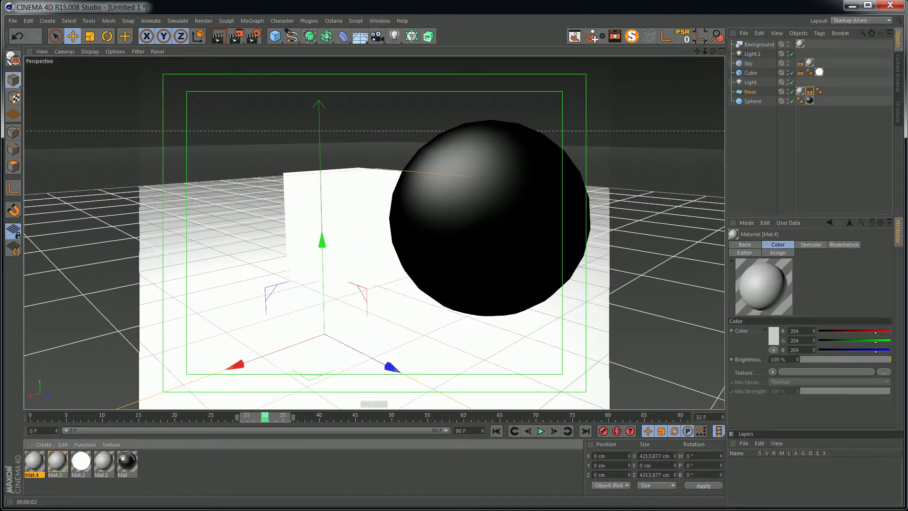
double_click(35, 461)
left_click(25, 95)
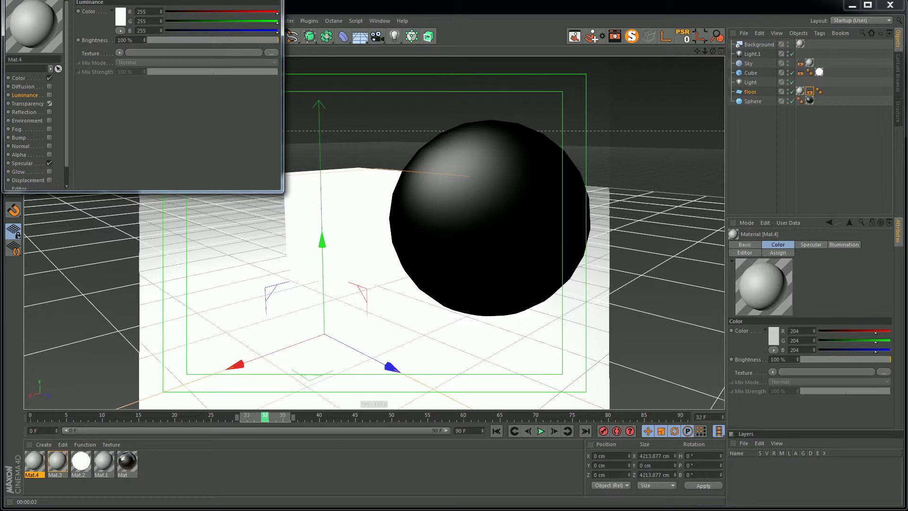
left_click(49, 103)
left_click_drag(35, 462, 364, 227)
key("ctrl+r")
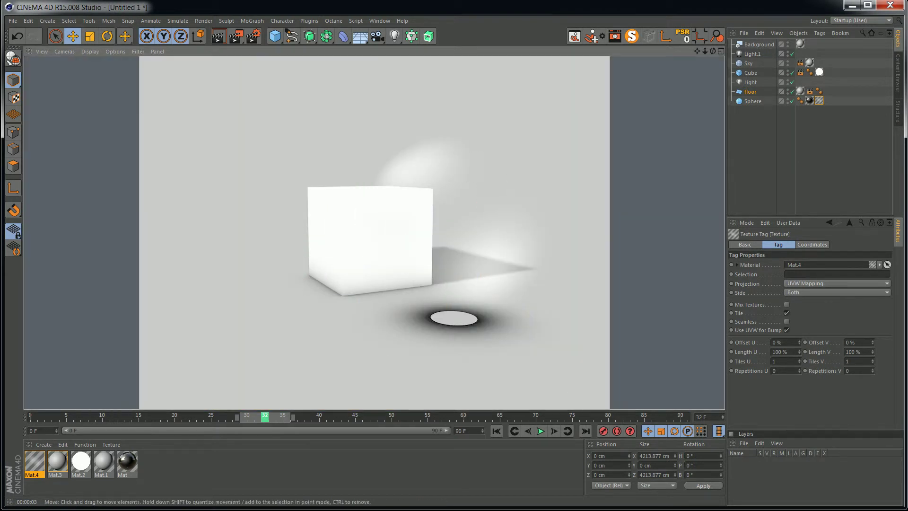
Lower Mat.4's transparency brightness to 80% and raise the sphere slightly, rendering each change
double_click(34, 463)
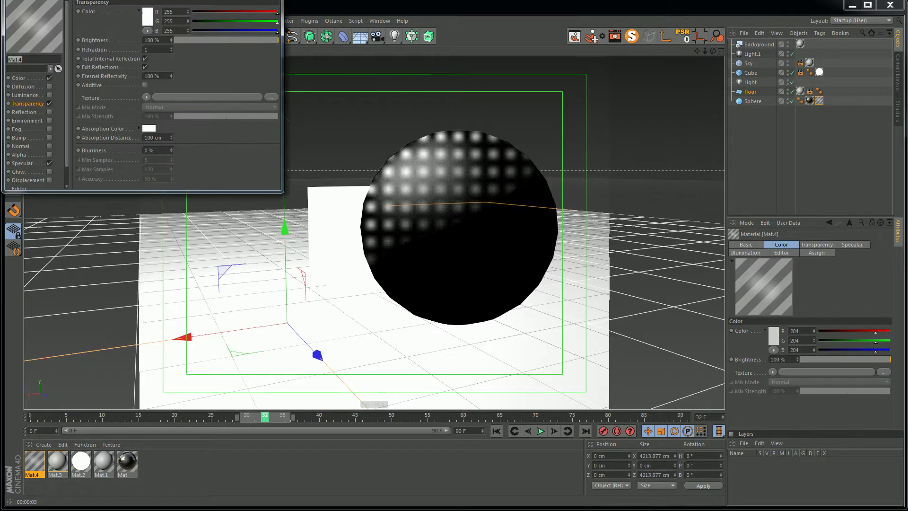
left_click_drag(278, 40, 258, 39)
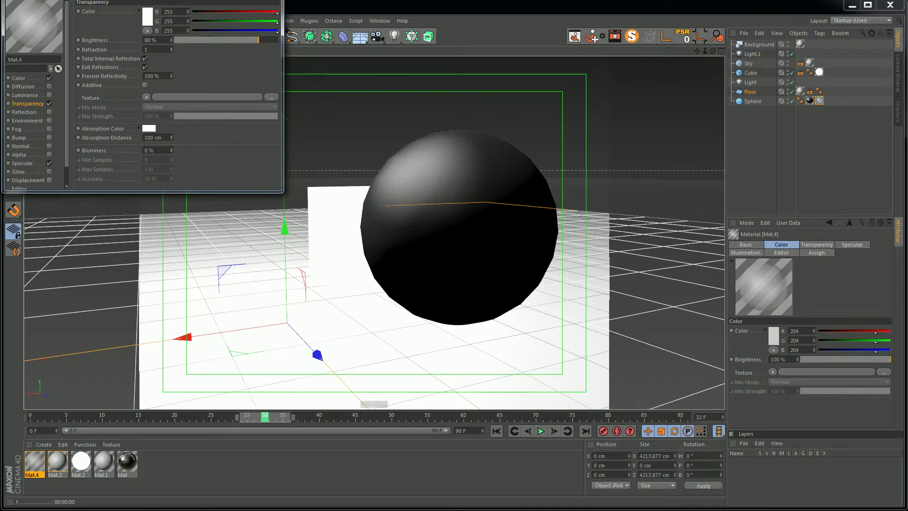
key("ctrl+r")
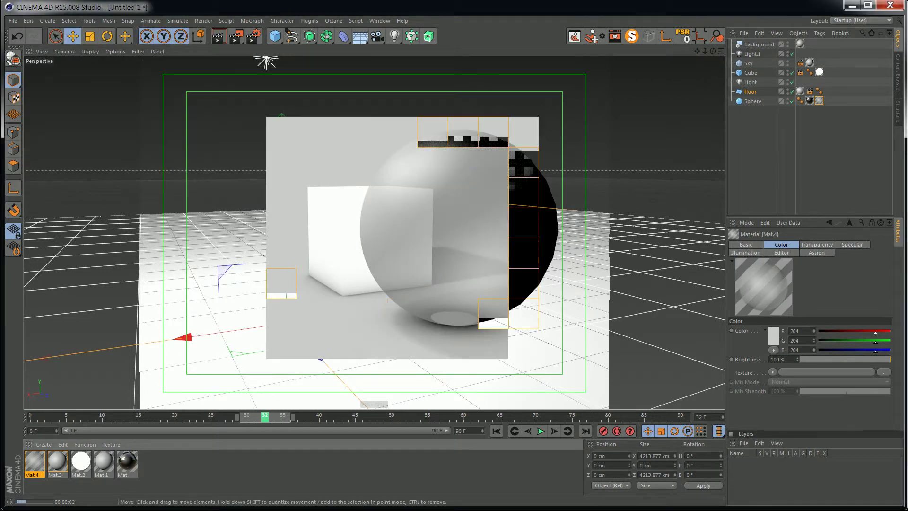
left_click(459, 227)
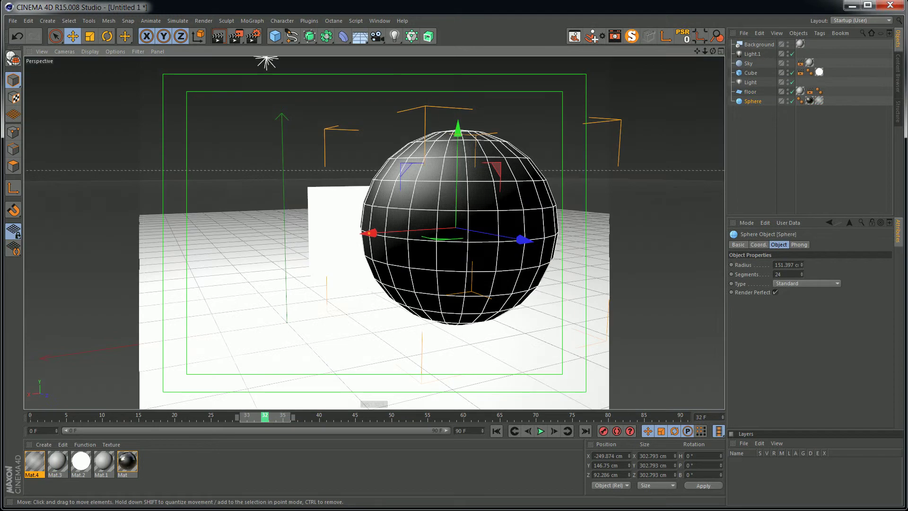
left_click_drag(458, 130, 458, 126)
key("ctrl+r")
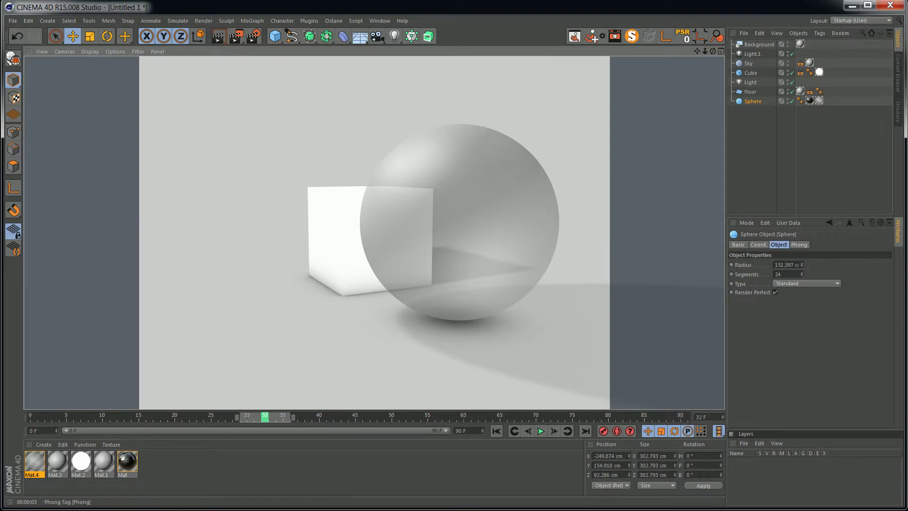
Check the cube's Compositing tag, render, orbit around sphere and cube, then reopen Mat.4's Transparency settings
left_click(801, 72)
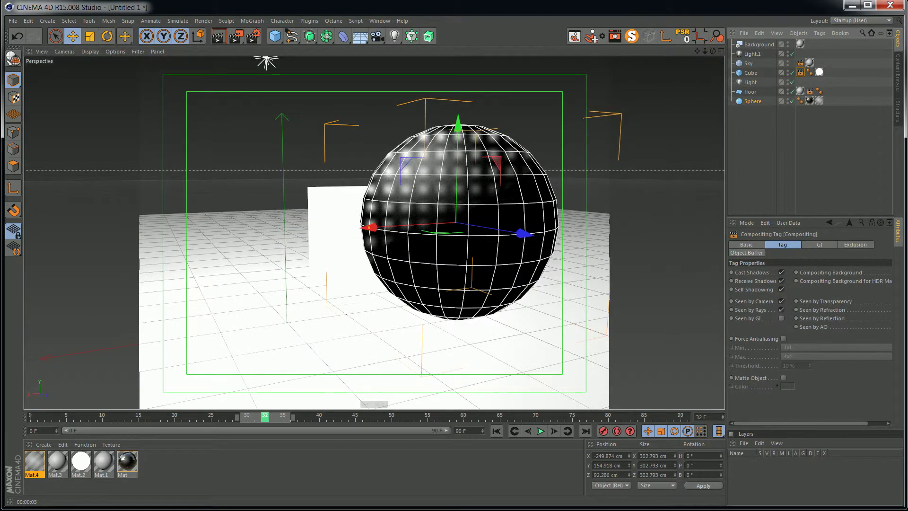
scroll(809, 344, "right", 2)
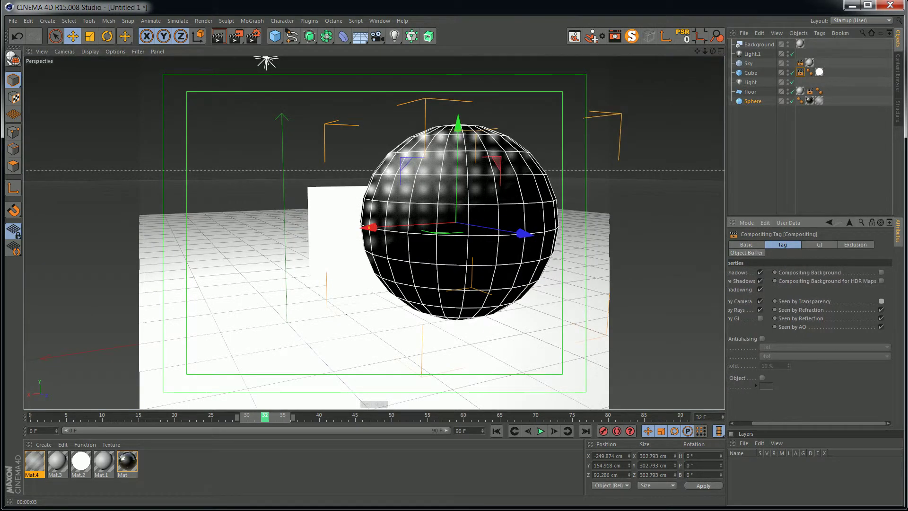
key("ctrl+r")
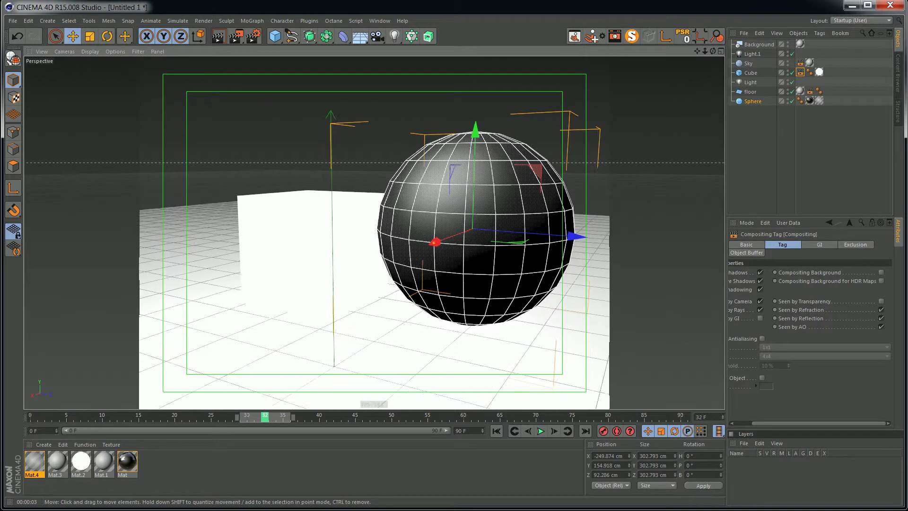
left_click_drag(530, 310, 317, 305, "alt")
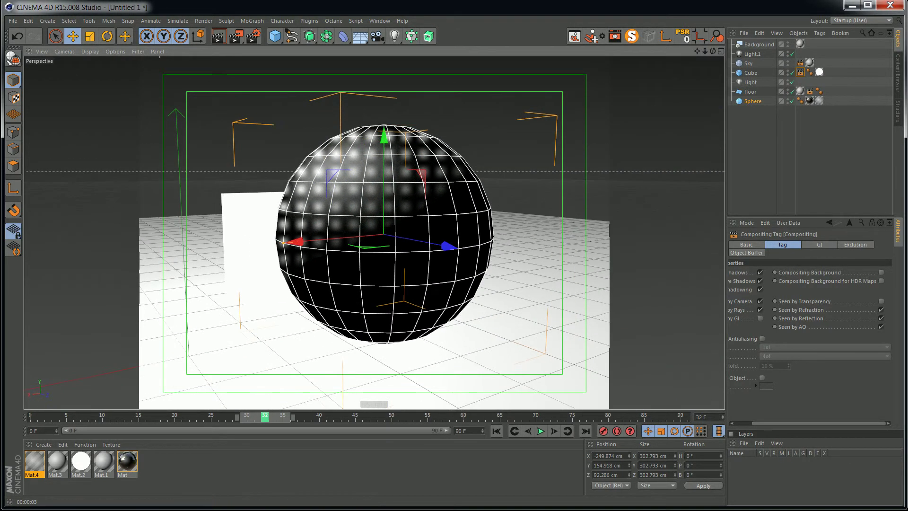
double_click(35, 462)
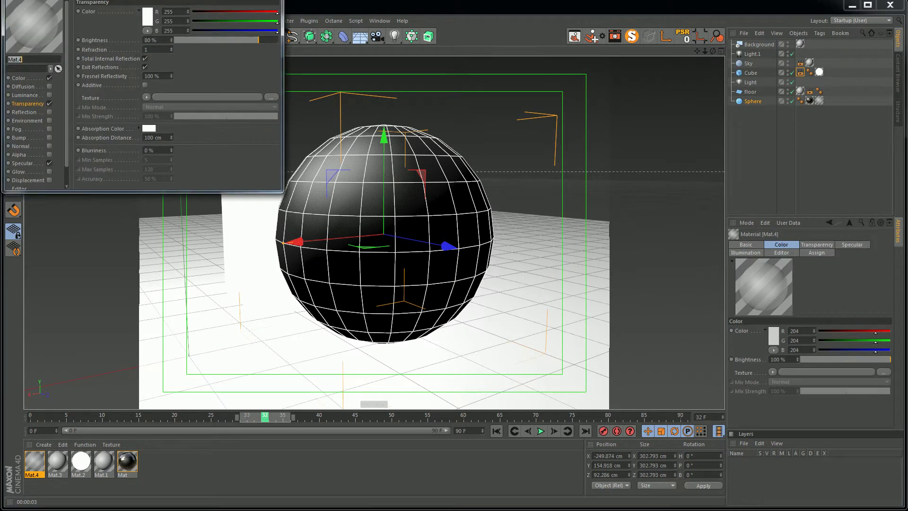
Set Mat.4's refraction to 1.2, close the editor, and re-render the glass sphere
left_click(447, 212)
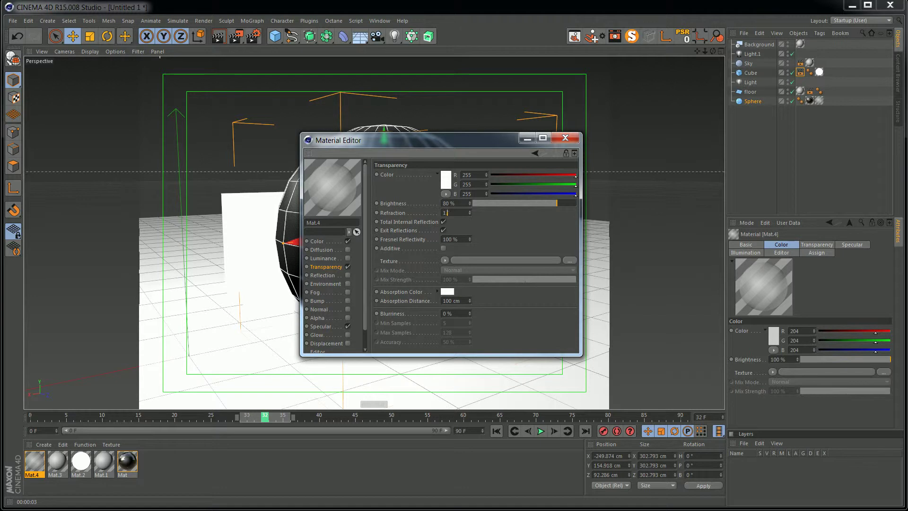
type(".2")
key("Return")
left_click_drag(379, 140, 601, 197)
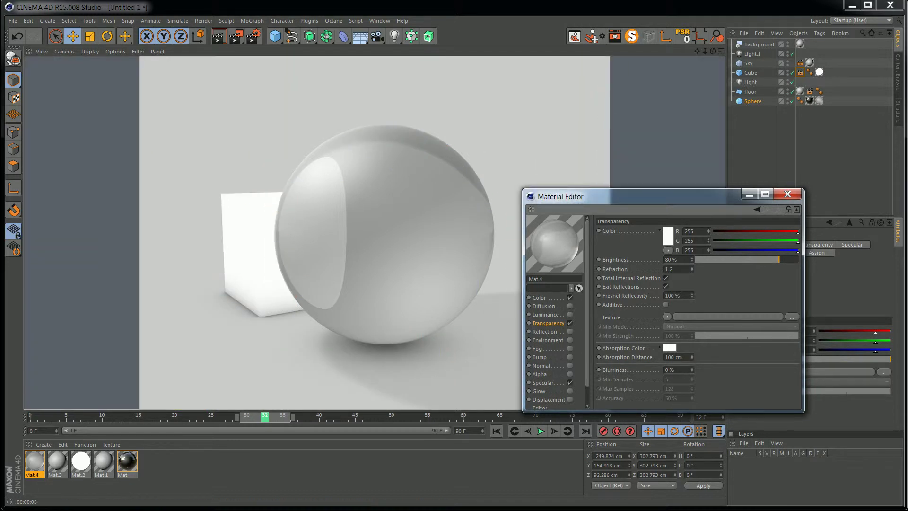
left_click(787, 194)
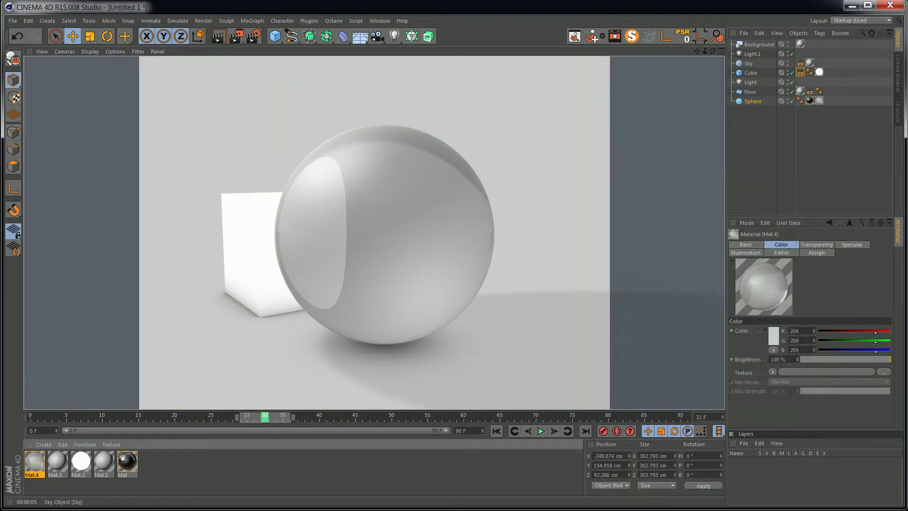
left_click(800, 72)
key("alt+r")
scroll(810, 322, "right", 2)
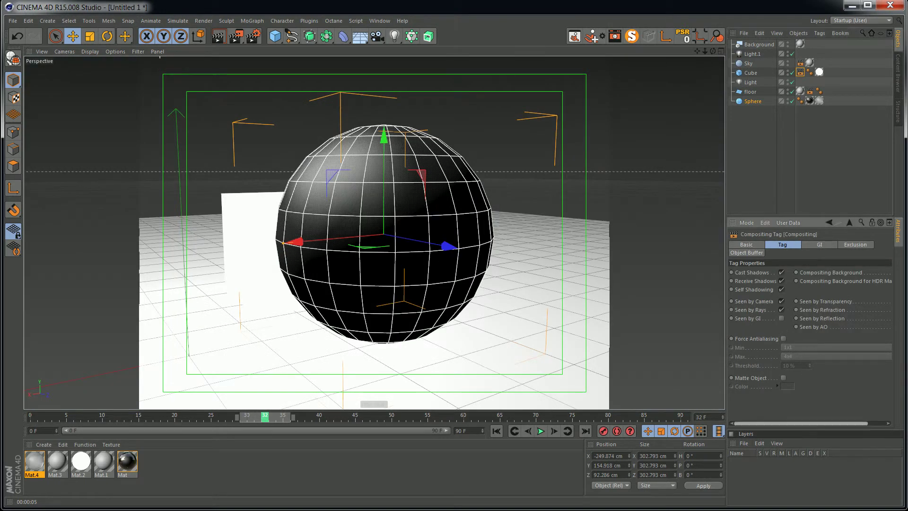
key("ctrl+r")
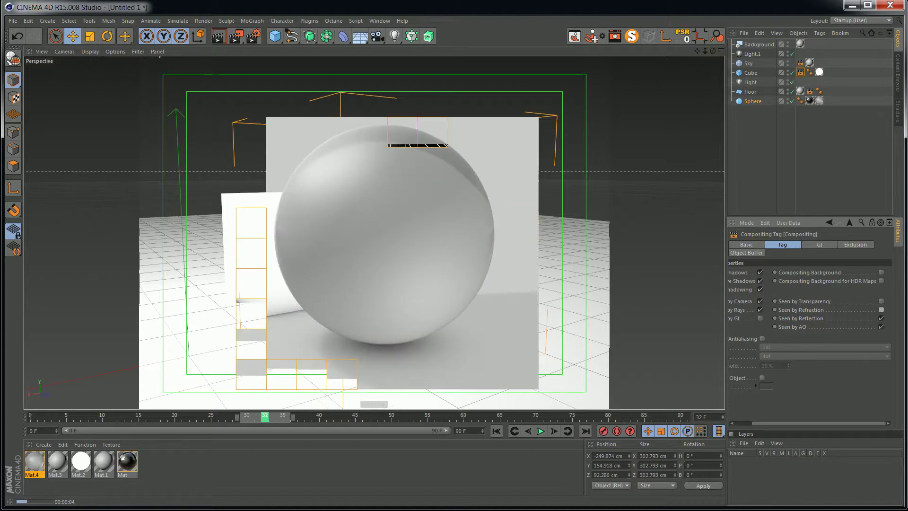
Apply the black Mat material to the sphere and render the reflective result
mouse_move(374, 227)
left_mouse_down("alt")
mouse_move(350, 217)
mouse_move(360, 216)
mouse_move(331, 218)
left_mouse_up("alt")
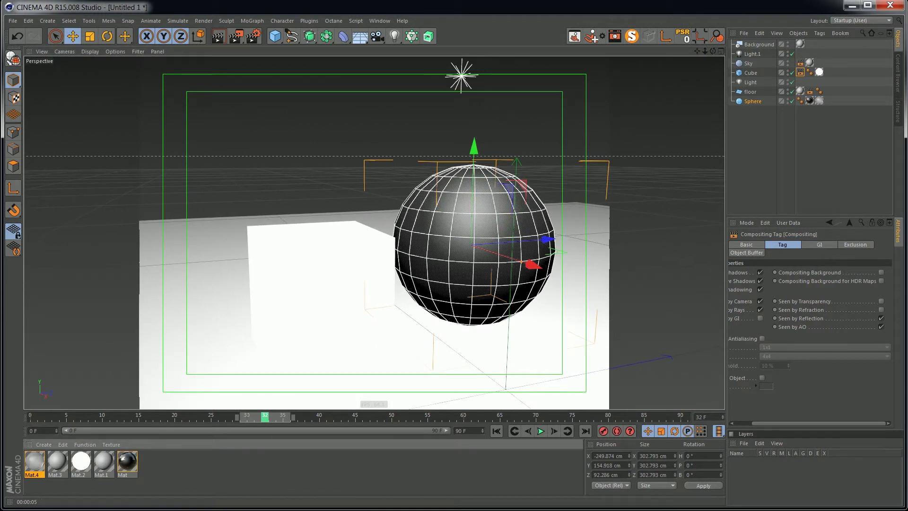
left_click_drag(127, 462, 473, 246)
key("ctrl+r")
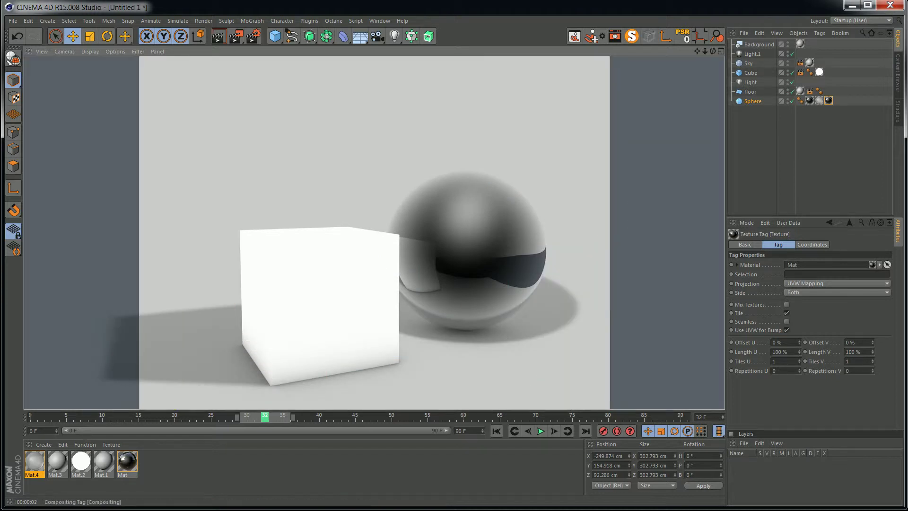
Review the cube's and floor's Compositing tag settings with another render
left_click(801, 72)
scroll(810, 331, "right", 2)
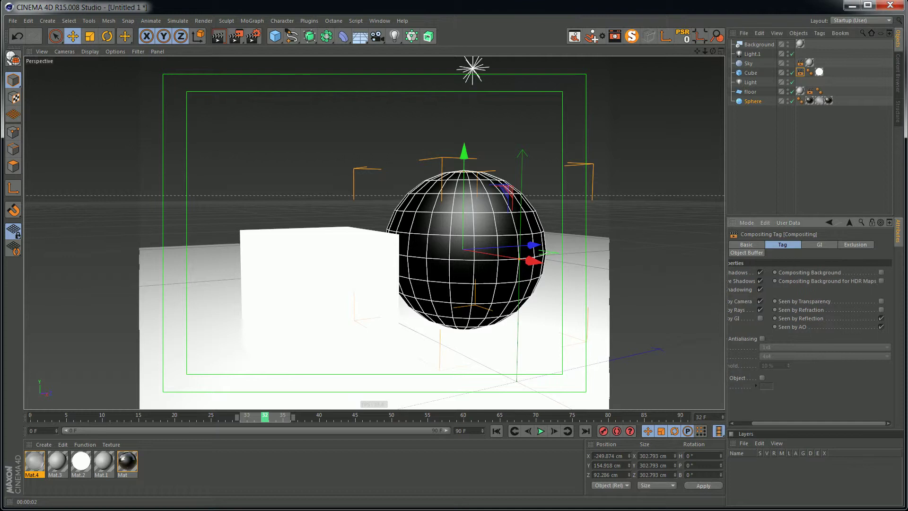
key("ctrl+r")
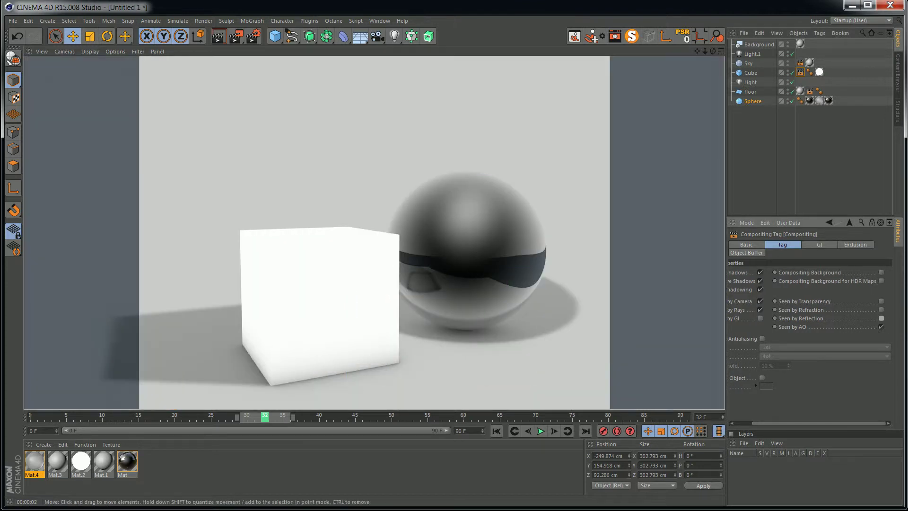
left_click(810, 92)
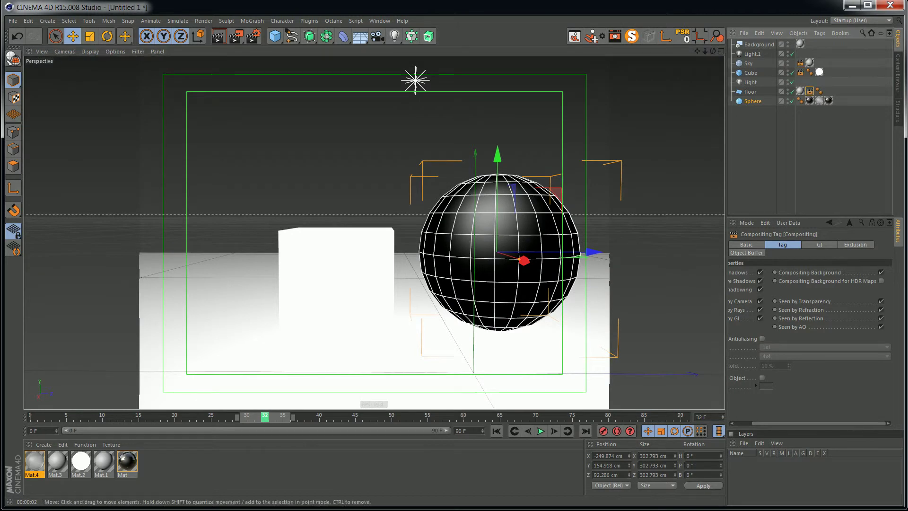
Delete Light.1, zoom in on the scene, and open Render Settings with Ctrl+B
left_click_drag(599, 289, 516, 293, "alt")
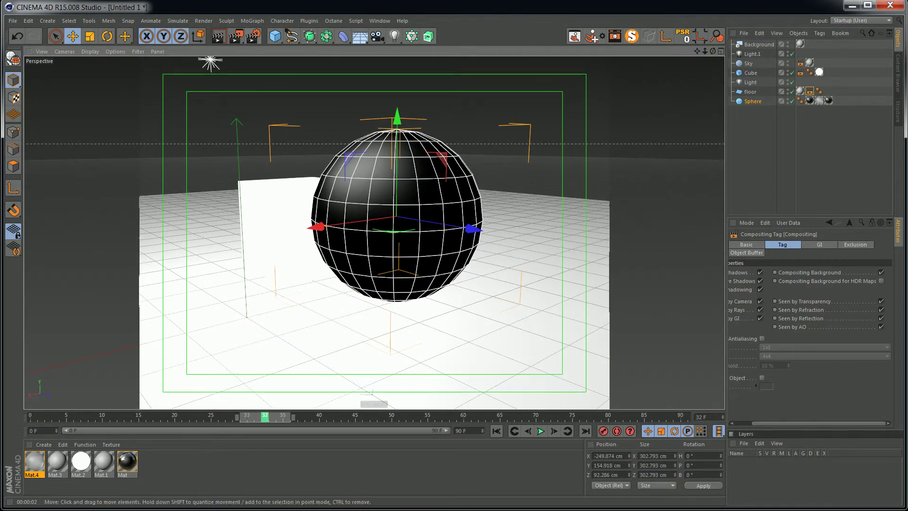
left_click(211, 61)
key("Delete")
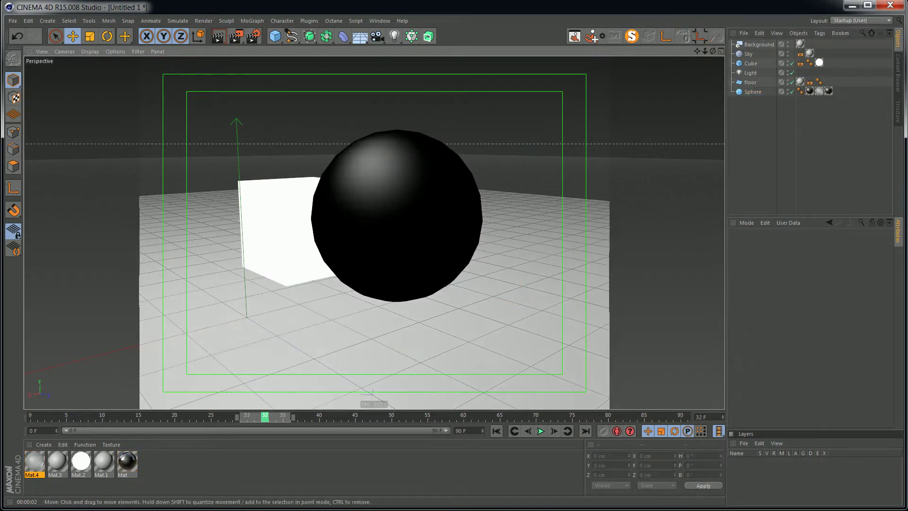
scroll(373, 234, "up", 3)
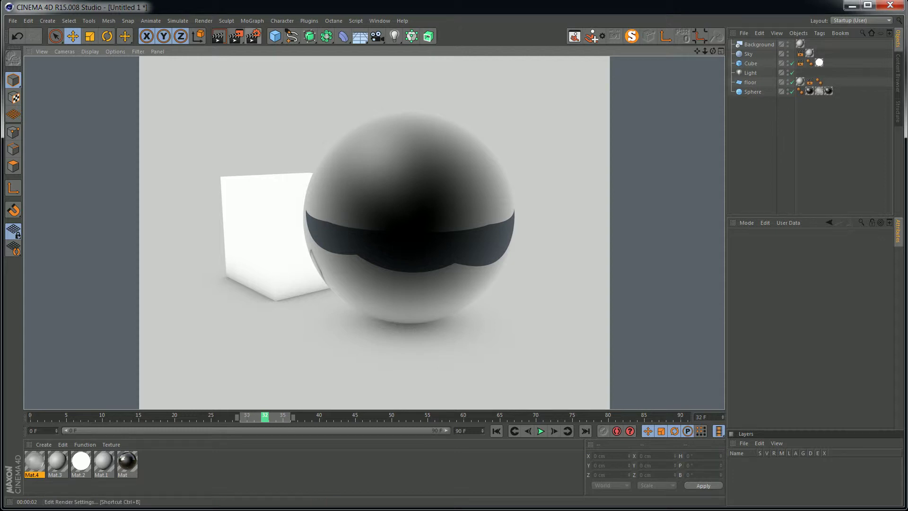
key("ctrl+b")
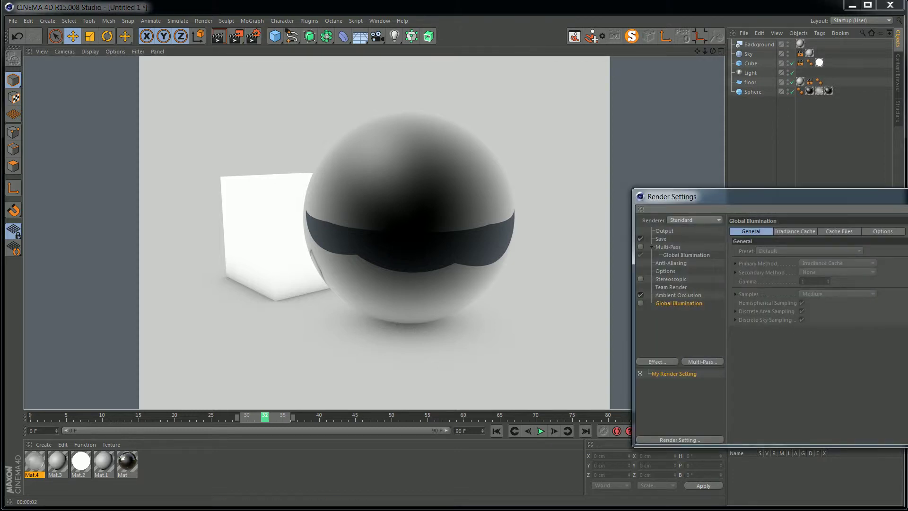
Review Ambient Occlusion settings including Maximum Ray Length, and lower the sphere to about 131.9 cm
left_click(678, 295)
left_click(407, 198)
mouse_move(408, 120)
left_mouse_down()
mouse_move(408, 159)
mouse_move(409, 133)
mouse_move(393, 120)
left_mouse_up()
left_click_drag(700, 196, 235, 102)
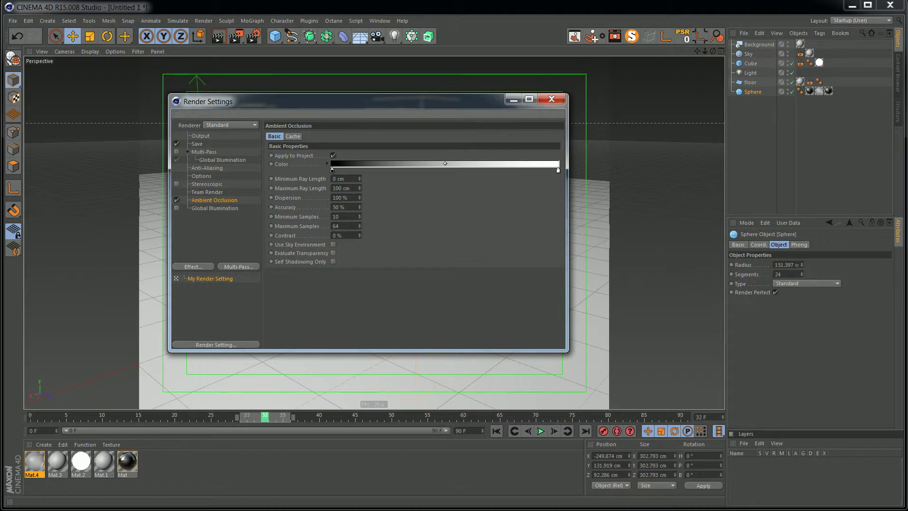
left_click(339, 189)
left_click(551, 99)
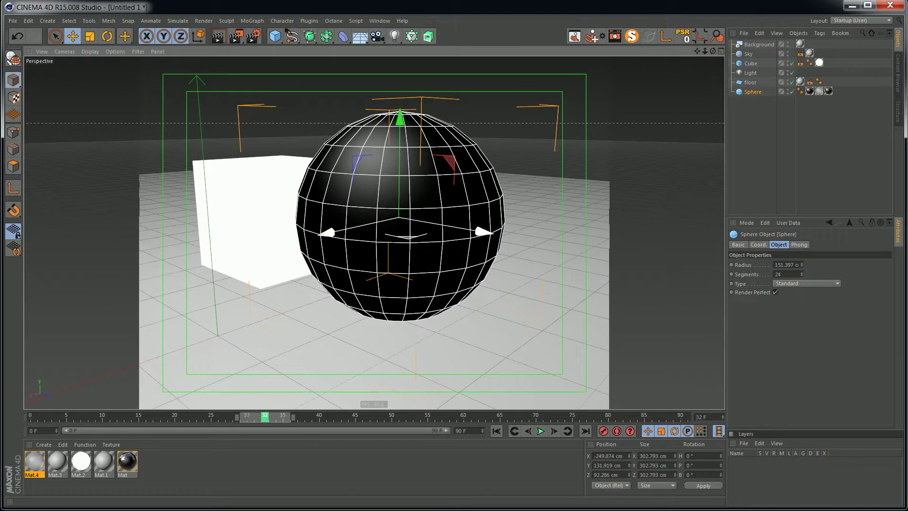
Lower the sphere toward the floor, then delete it from the scene
scroll(406, 217, "up", 5)
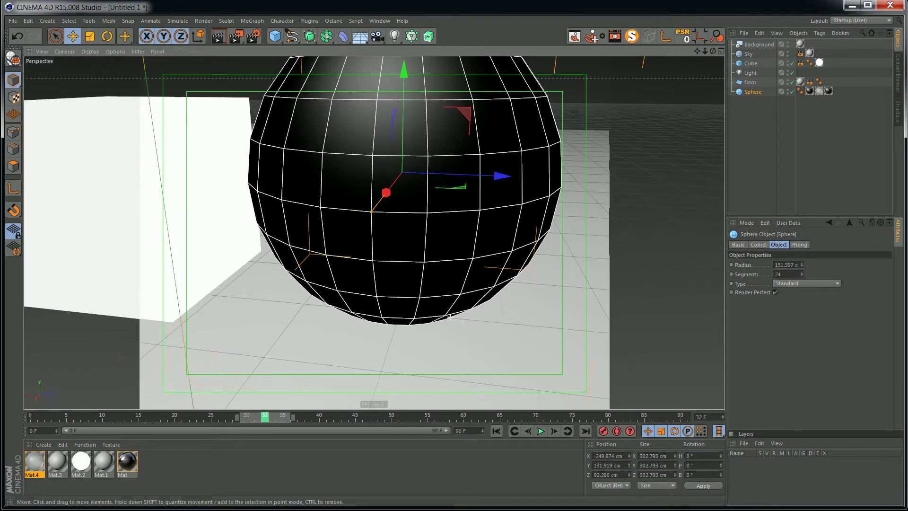
mouse_move(402, 184)
left_mouse_down()
mouse_move(404, 163)
mouse_move(405, 203)
left_mouse_up()
key("Delete")
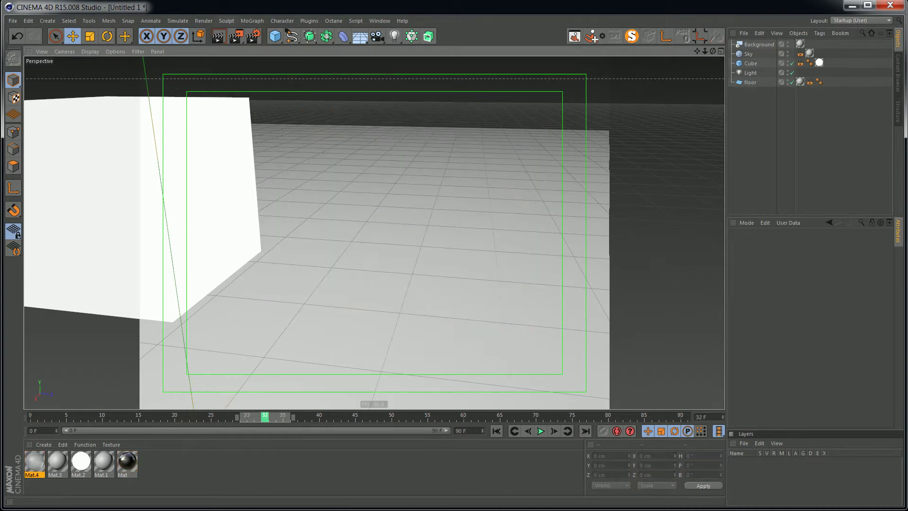
left_click(275, 36)
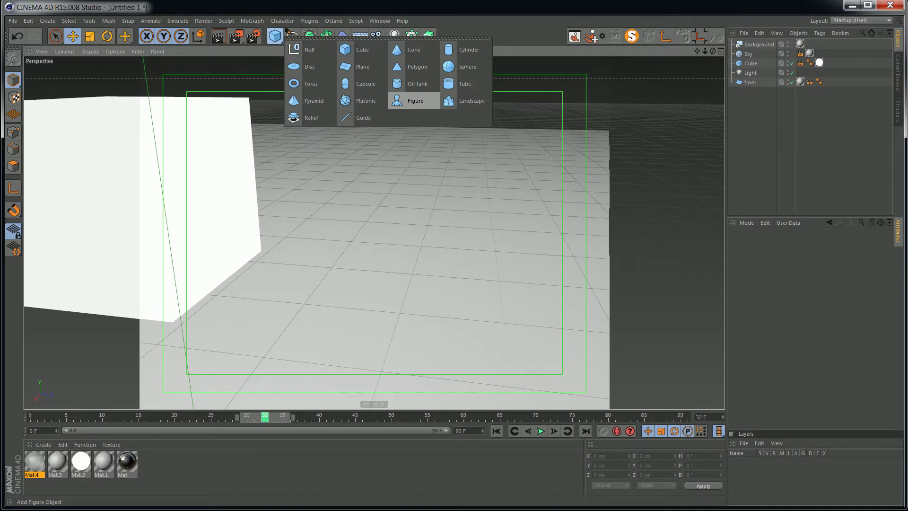
Add a Figure, scale it to about 175 cm, position it, and rotate it to face the camera
left_click(412, 101)
key("t")
left_click_drag(426, 232, 302, 232)
key("e")
left_click_drag(185, 397, 265, 173)
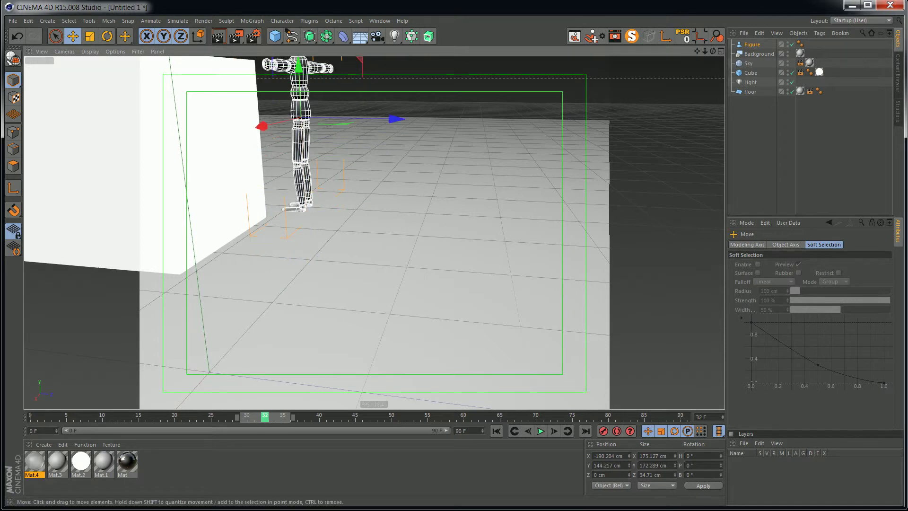
left_click_drag(392, 122, 360, 212)
key("r")
left_click_drag(293, 244, 388, 249)
scroll(350, 213, "up", 5)
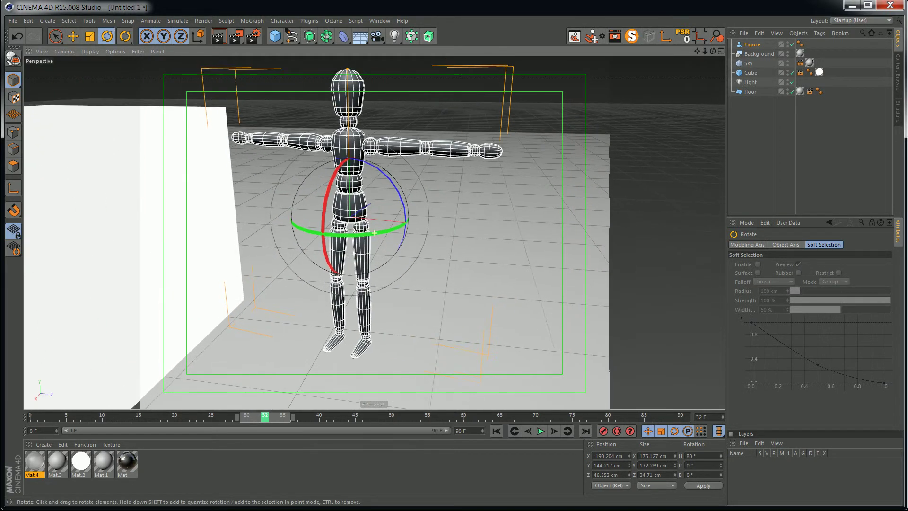
Recolour Mat.1 to 228 light grey with specular off and apply it to the figure
double_click(104, 461)
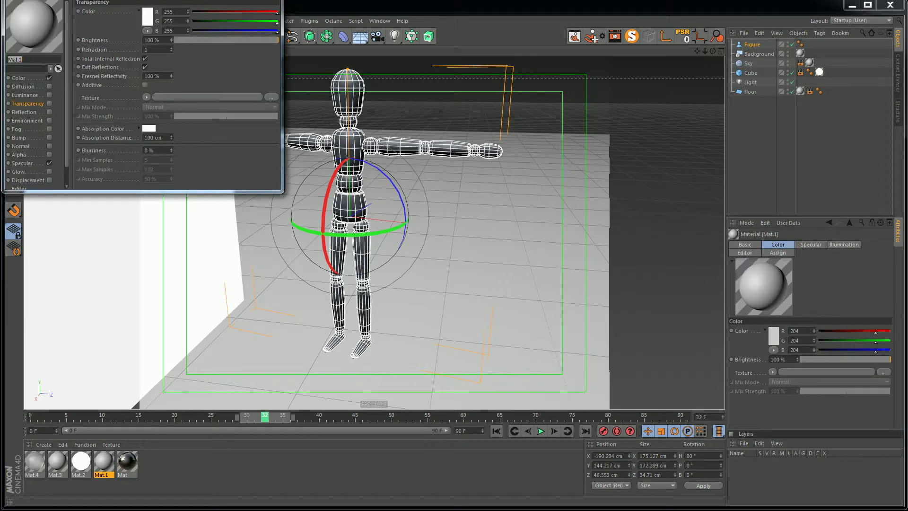
left_click(19, 78)
left_click(147, 17)
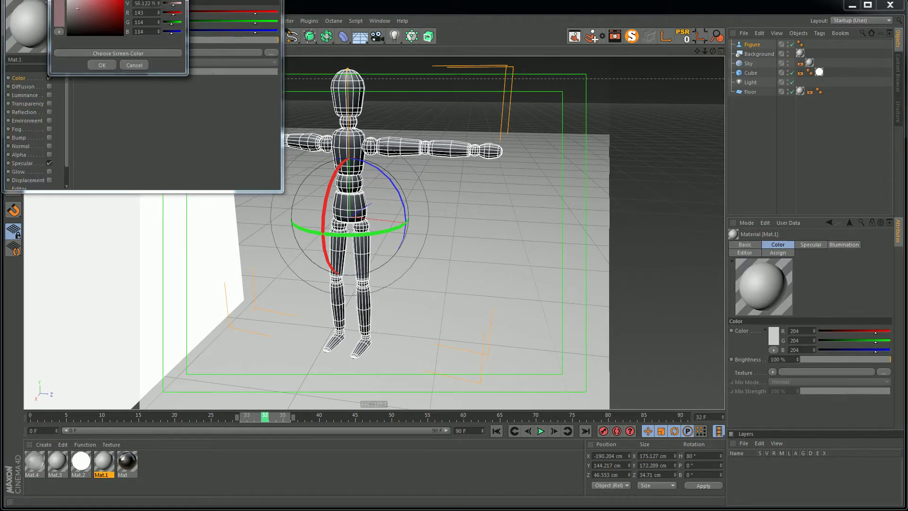
left_click_drag(73, 3, 67, 1)
left_click(102, 65)
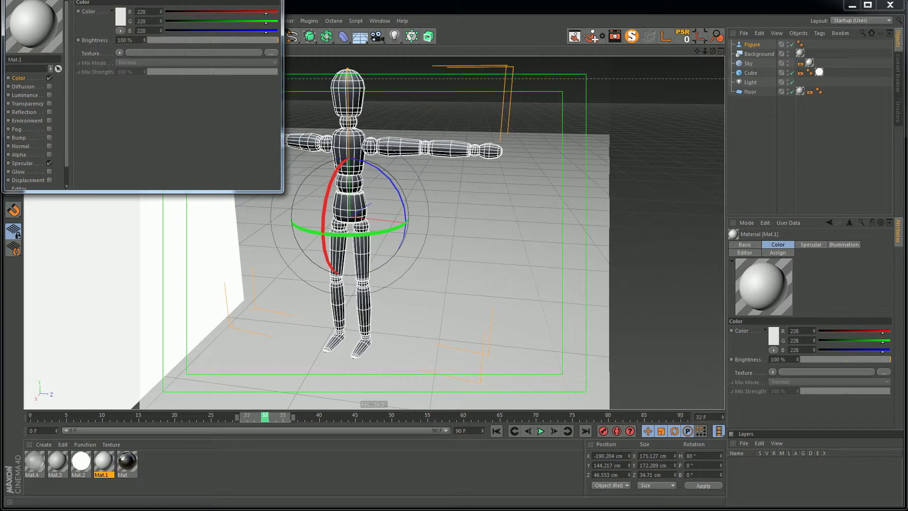
left_click(49, 163)
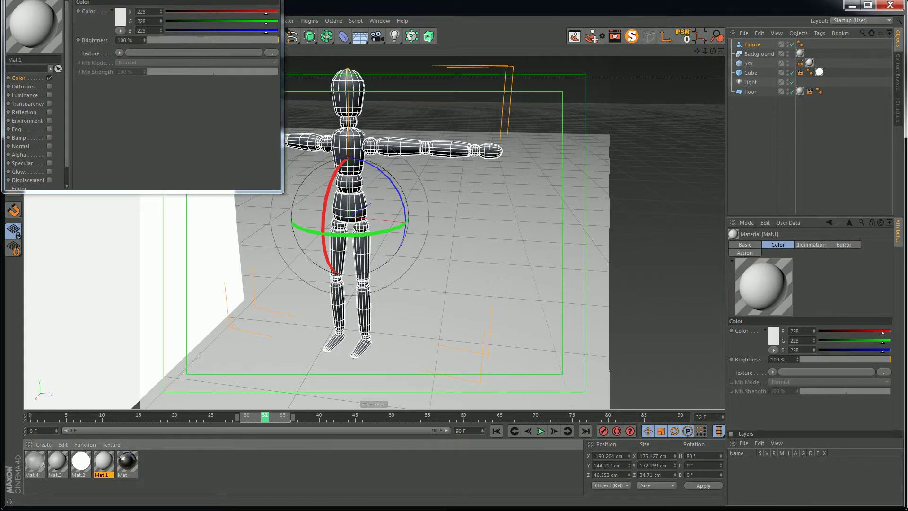
left_click_drag(764, 286, 393, 149)
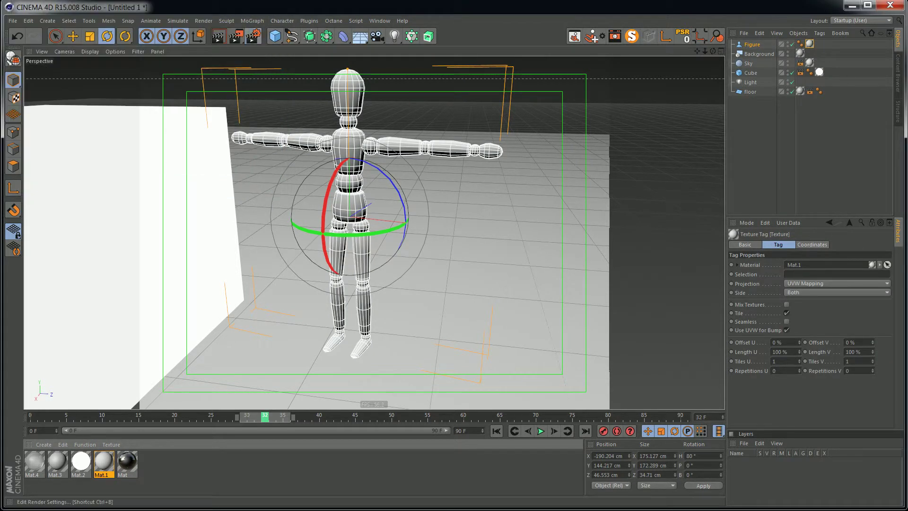
left_click(253, 36)
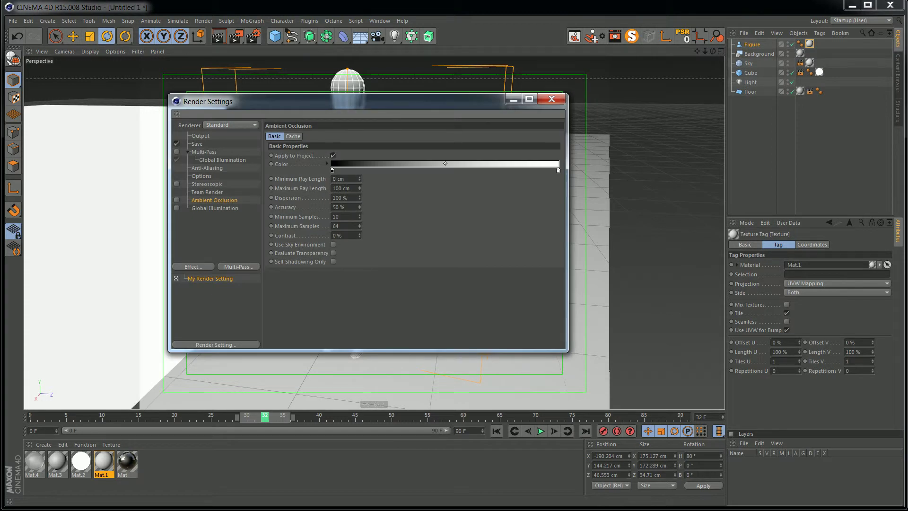
Disable Ambient Occlusion and render the figure at progressively closer zoom levels
left_click(177, 200)
left_click_drag(227, 102, 476, 199)
key("ctrl+r")
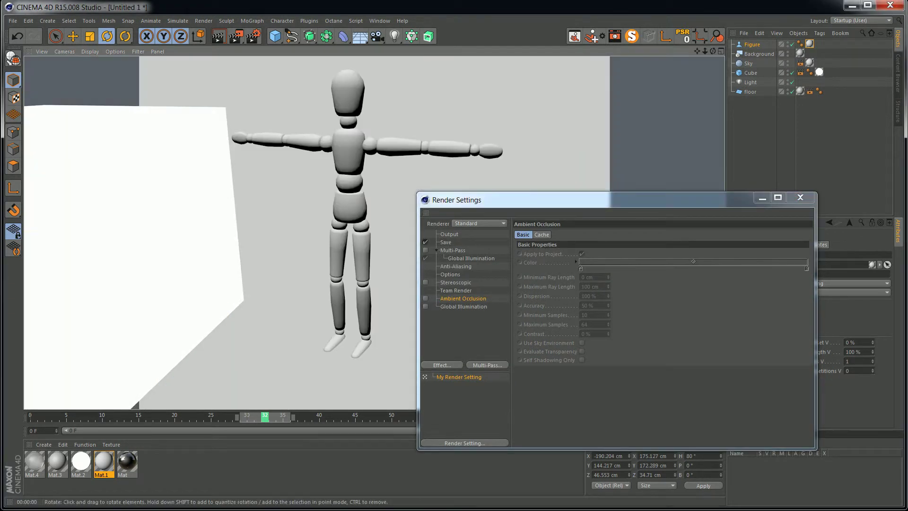
scroll(345, 231, "up", 5)
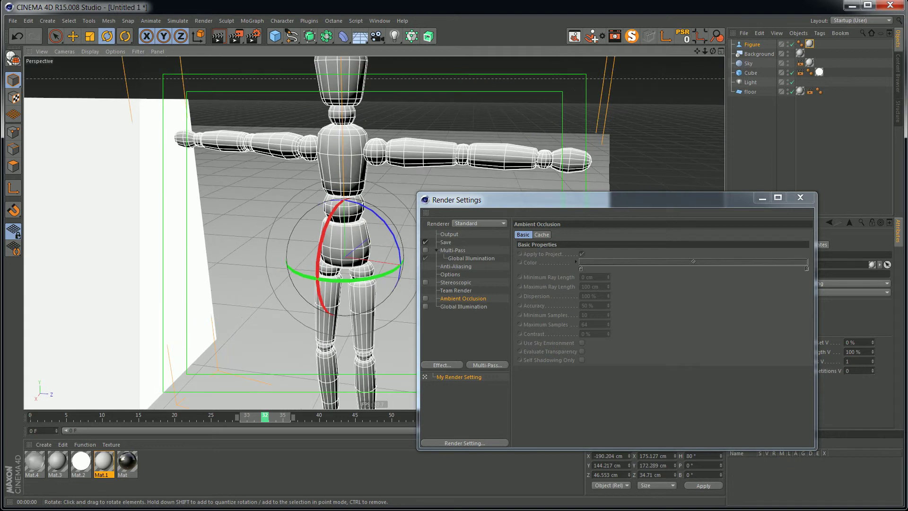
key("ctrl+r")
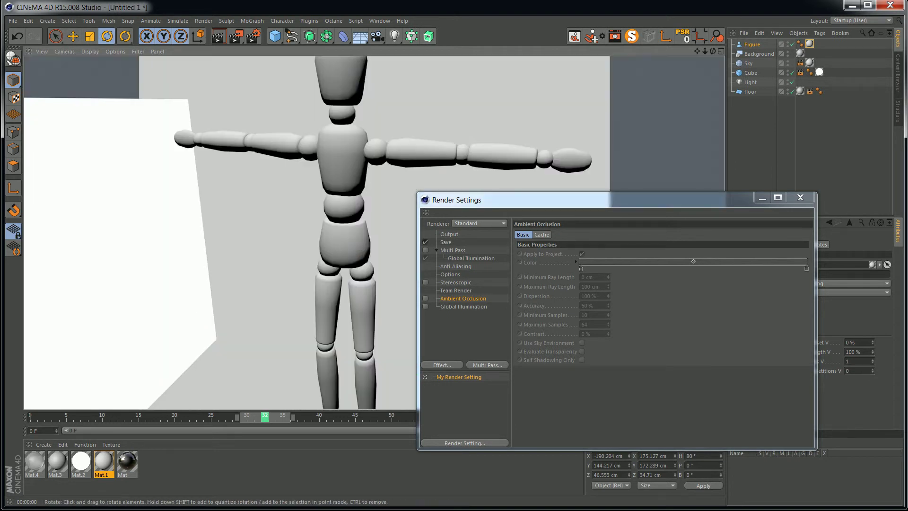
scroll(364, 162, "up", 4)
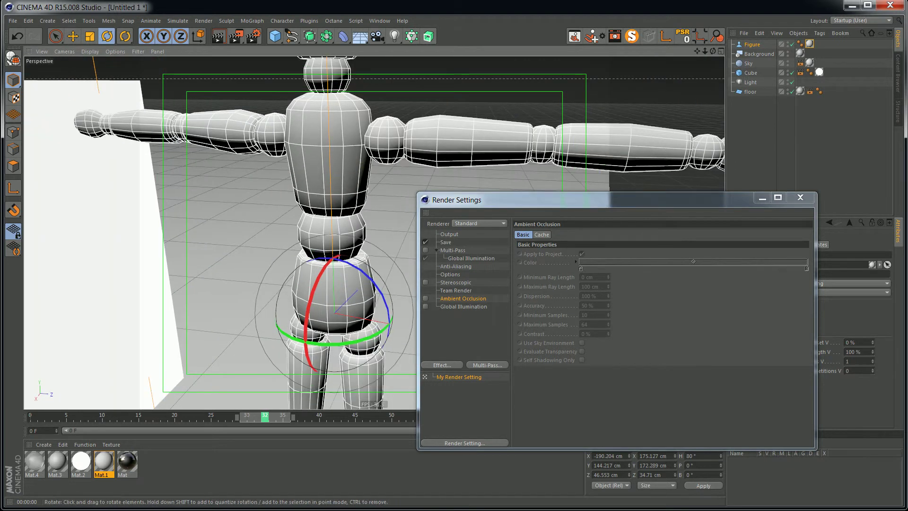
key("ctrl+r")
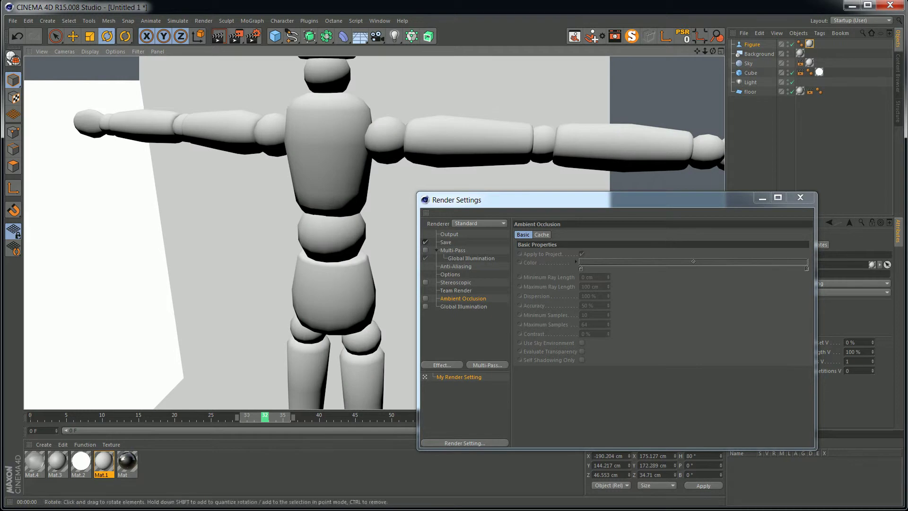
scroll(364, 163, "up", 3)
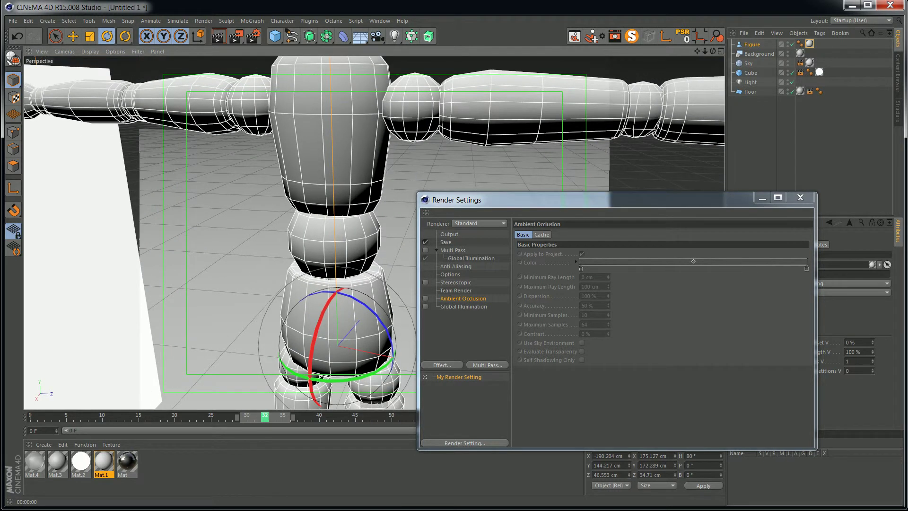
Re-enable Ambient Occlusion and render wide and close views of the cube and figure
left_click(425, 299)
key("ctrl+r")
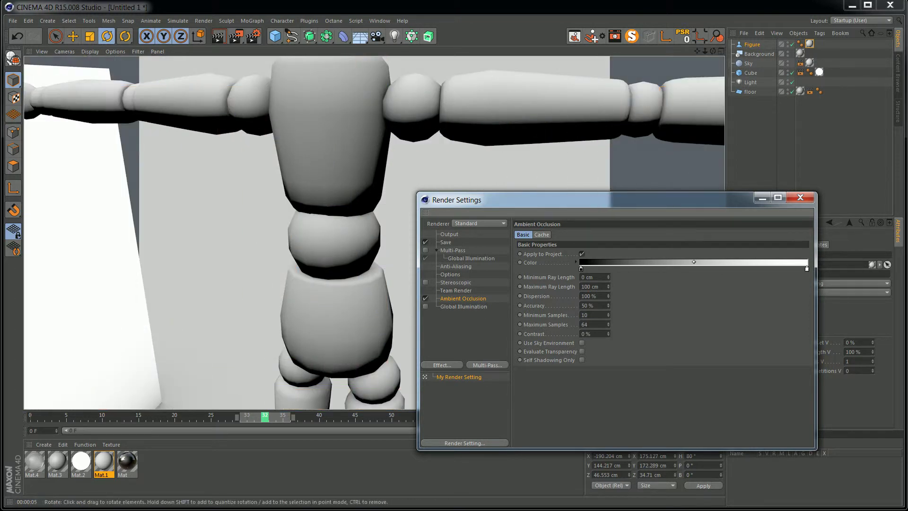
scroll(332, 232, "down", 6)
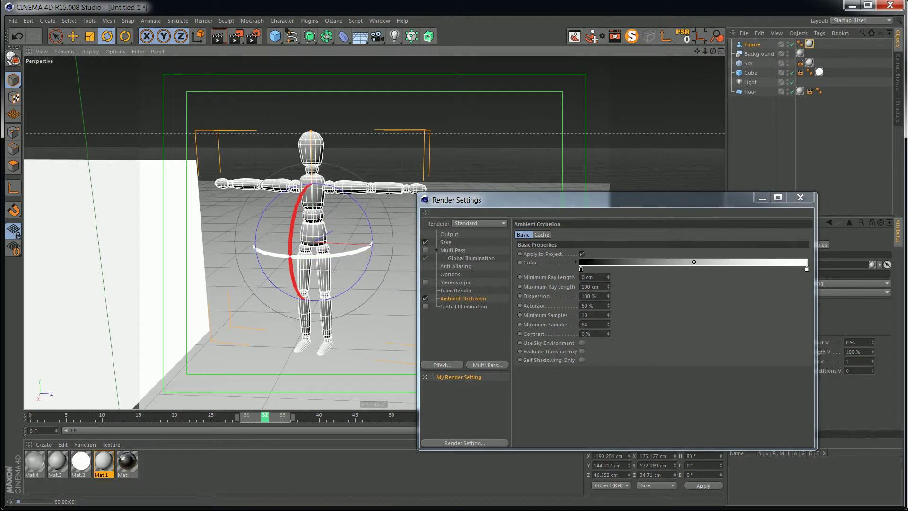
key("ctrl+r")
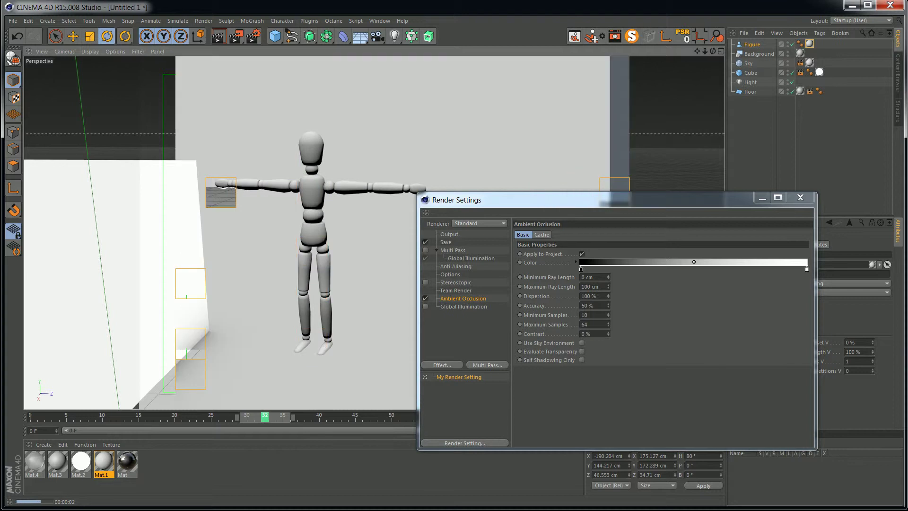
scroll(374, 231, "up", 5)
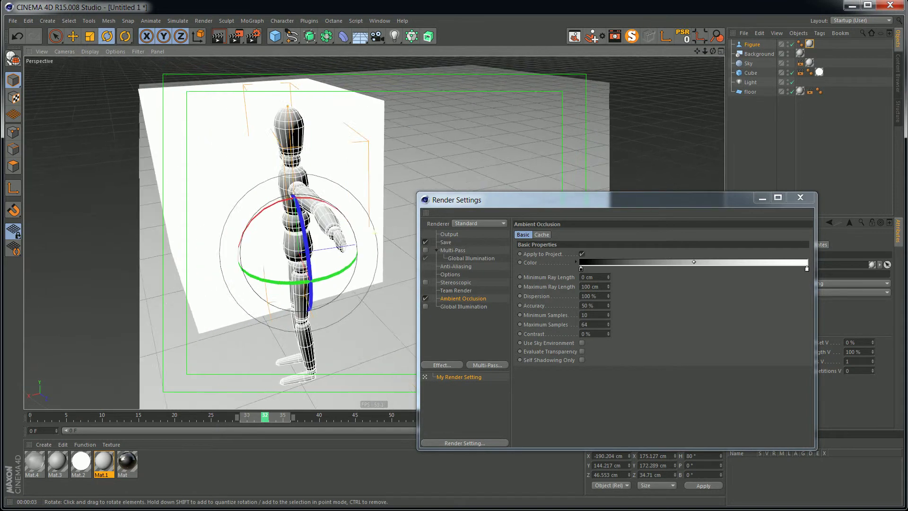
scroll(265, 284, "up", 3)
key("ctrl+r")
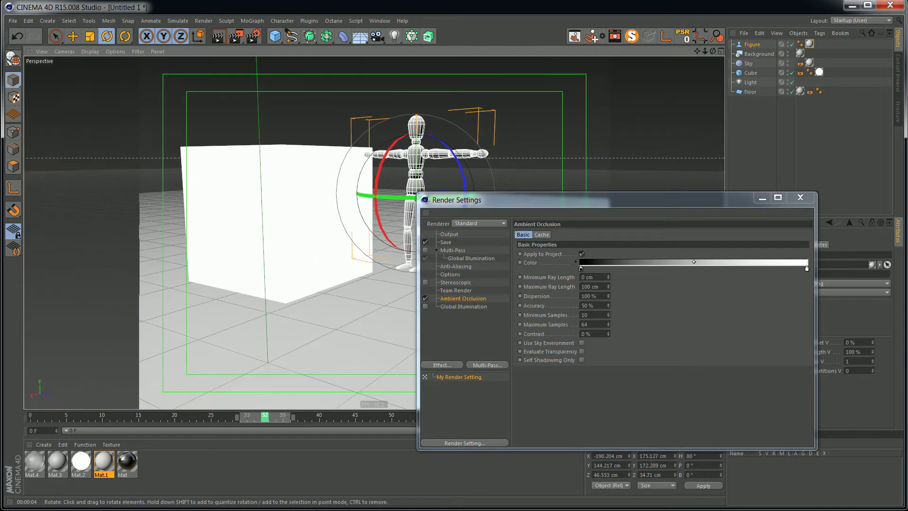
Raise and lower the cube, set AO Min/Max Ray Length to 11.7 and 300.7 cm, and render
left_click(751, 72)
key("e")
left_click_drag(280, 116, 278, 66)
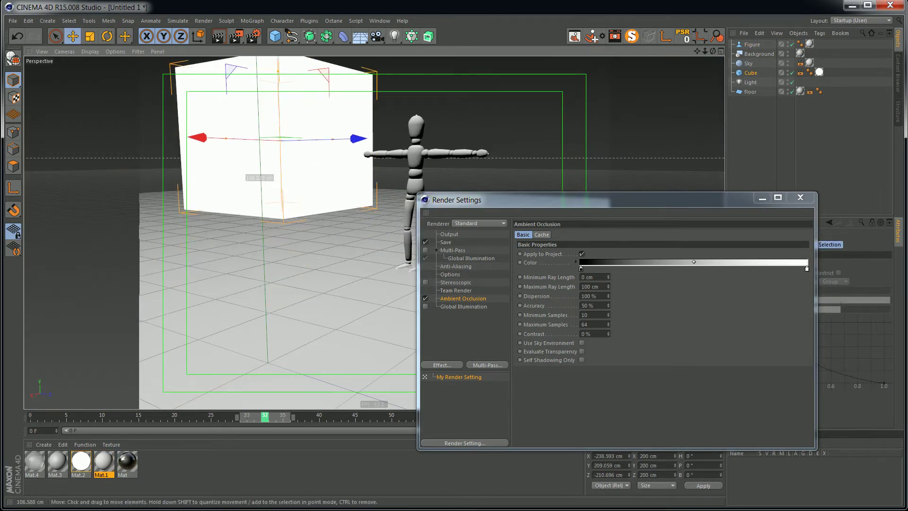
key("ctrl+r")
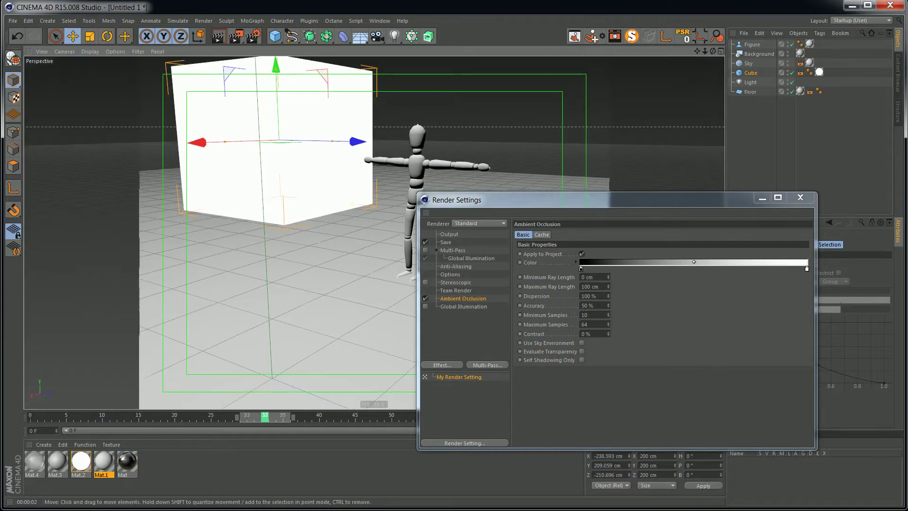
left_click_drag(278, 81, 280, 149)
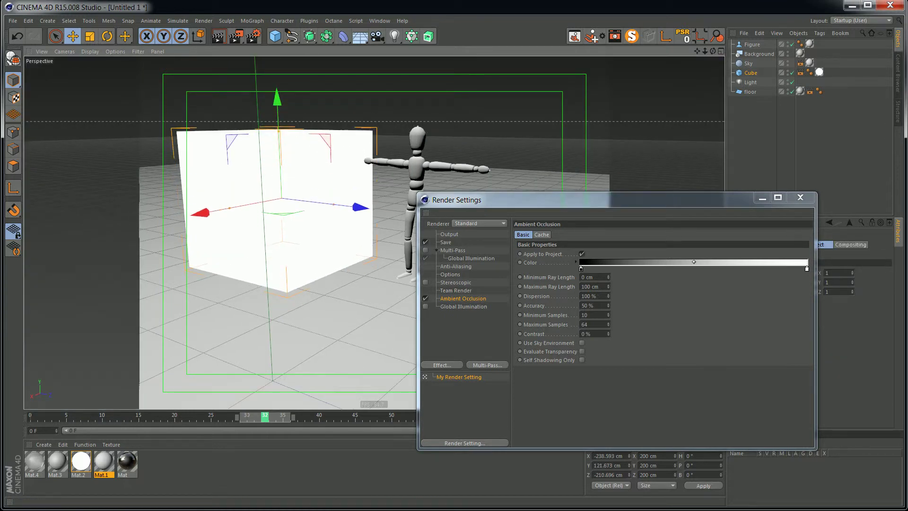
left_click_drag(609, 277, 620, 286)
key("ctrl+r")
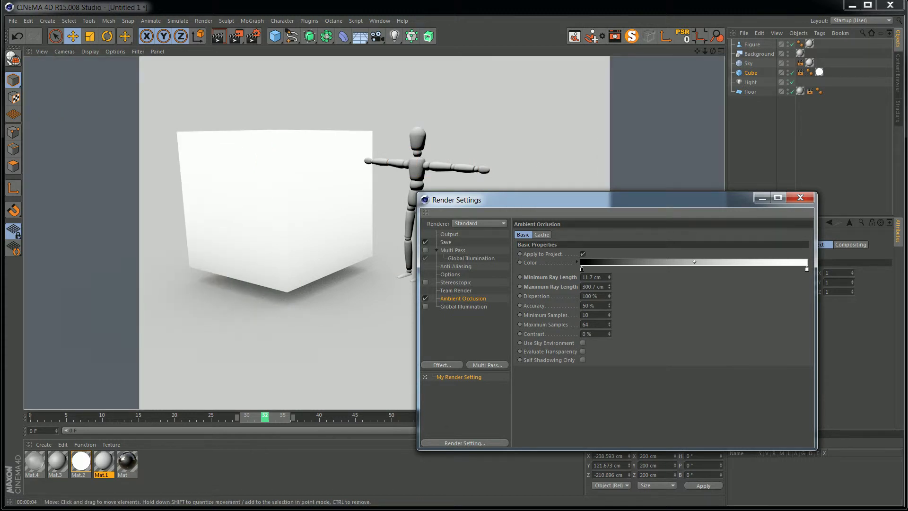
Close Render Settings, delete the cube and bring up the primitives palette
left_click_drag(521, 200, 364, 332)
left_click(644, 330)
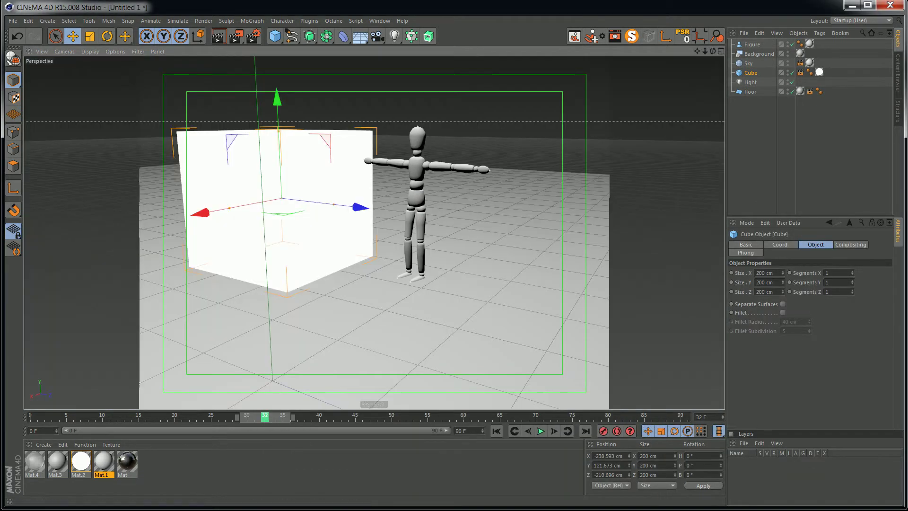
key("Delete")
left_click(275, 36)
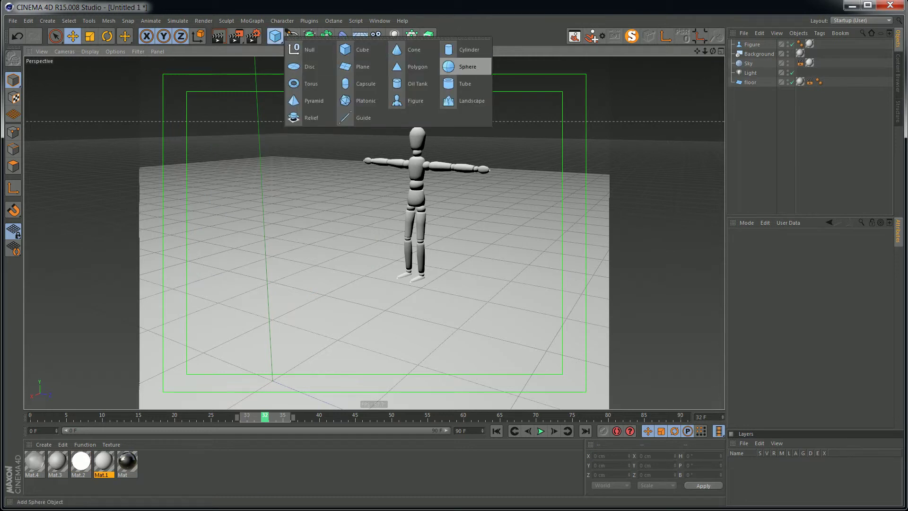
Add a sphere, raise it above the floor left of the figure, and size it to 90.2 cm
left_click(468, 67)
left_click_drag(265, 302, 265, 173)
left_click_drag(183, 290, 294, 254)
left_click_drag(441, 246, 303, 233)
key("t")
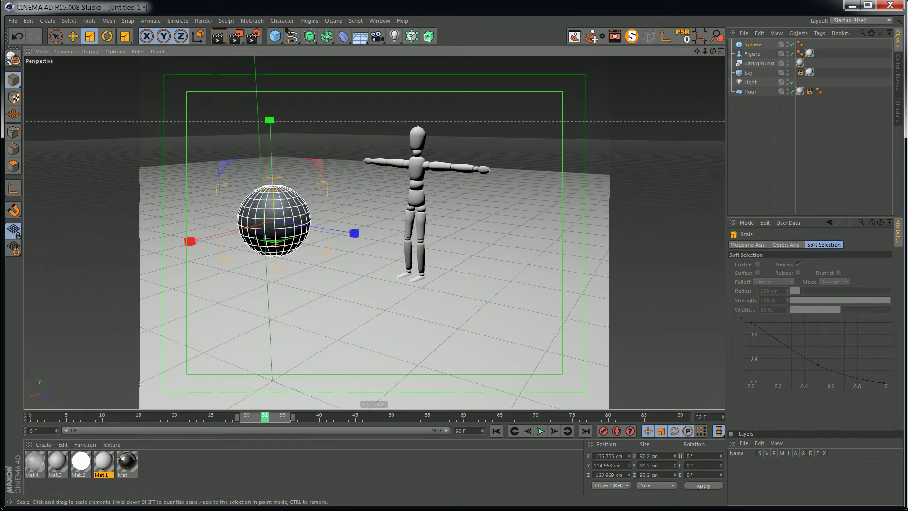
Apply the white Mat.2 material to the sphere, add a Compositing tag, and render a preview
left_click_drag(81, 462, 274, 220)
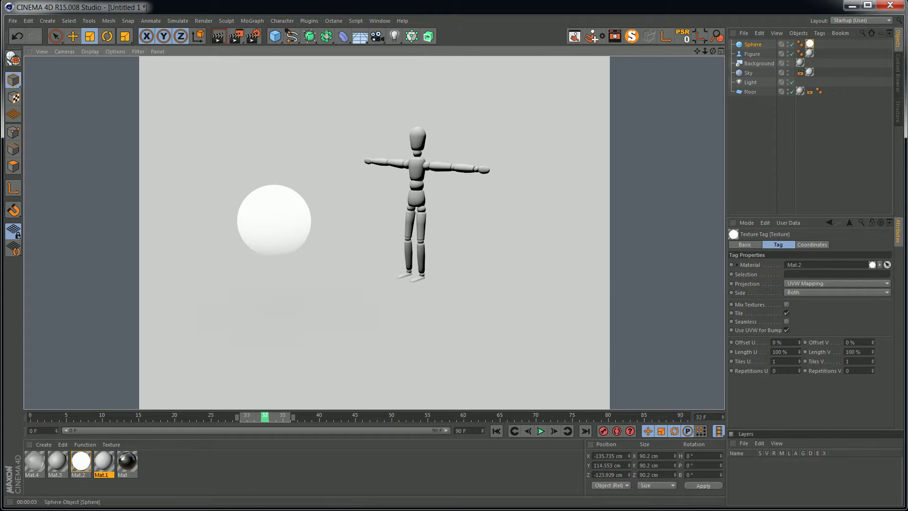
right_click(754, 45)
mouse_move(781, 51)
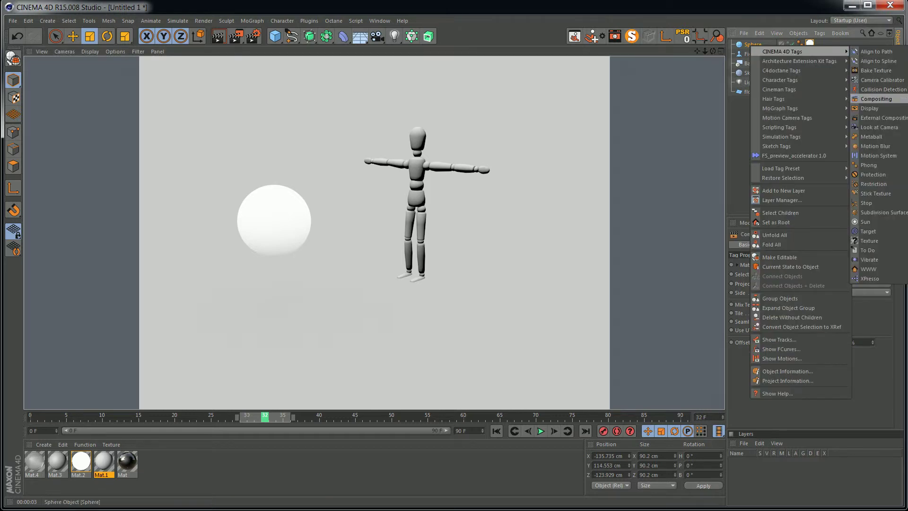
left_click(876, 98)
scroll(810, 326, "right", 2)
key("ctrl+r")
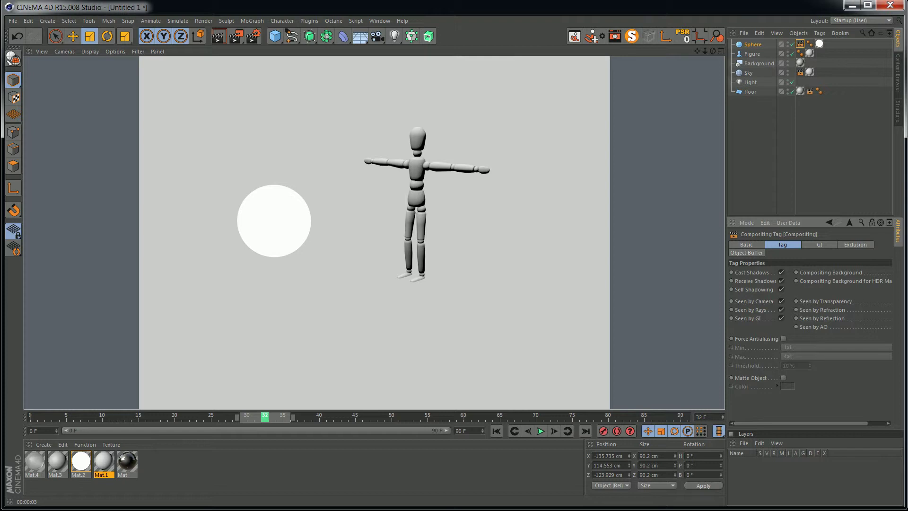
Bring up the Anti-Aliasing page of Render Settings
key("ctrl+b")
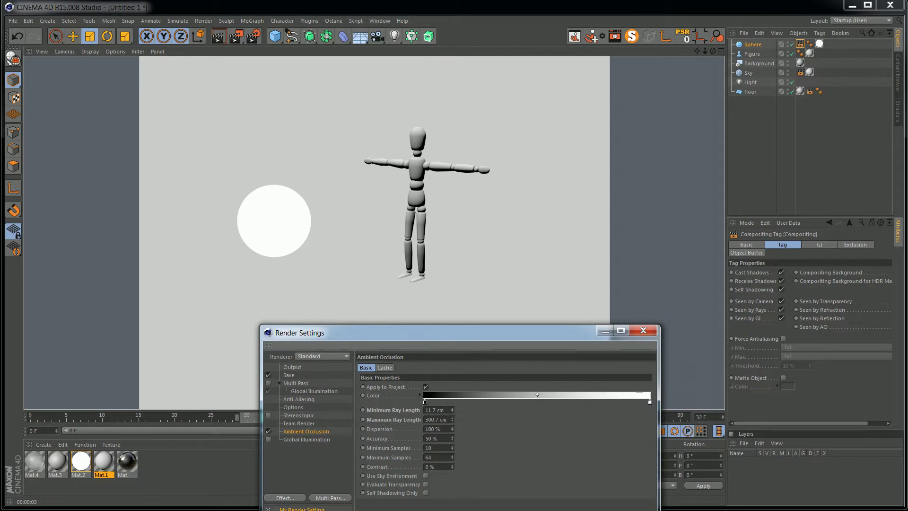
left_click(299, 399)
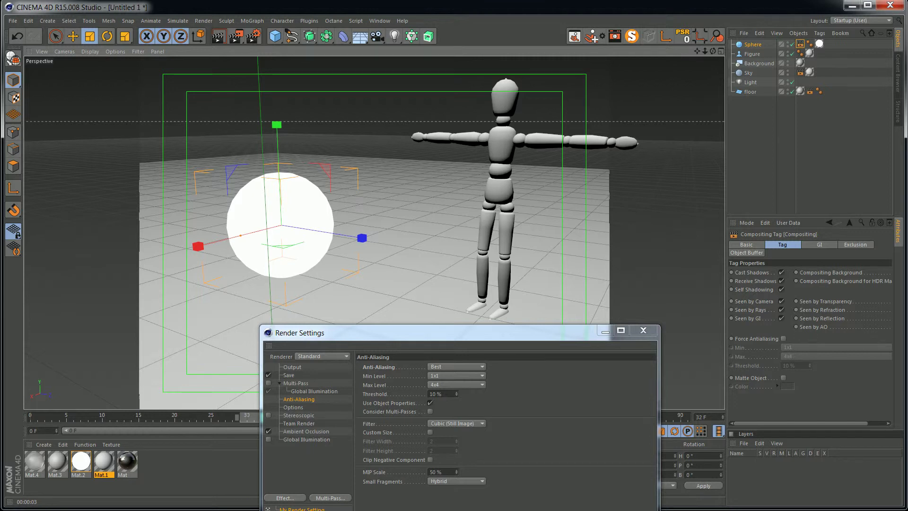
left_click_drag(332, 333, 239, 395)
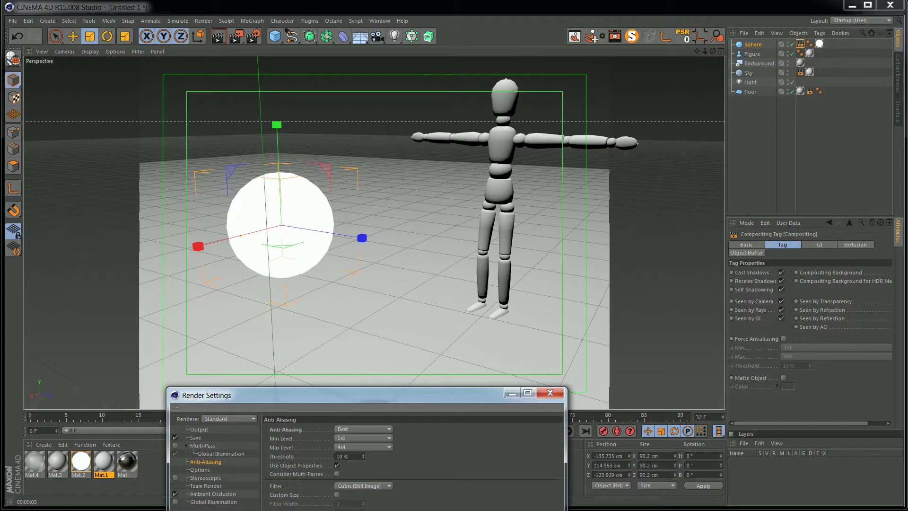
Tick Force Antialiasing in the sphere's Compositing tag with Min 2x2 and Max 8x8, then render
left_click_drag(801, 423, 806, 424)
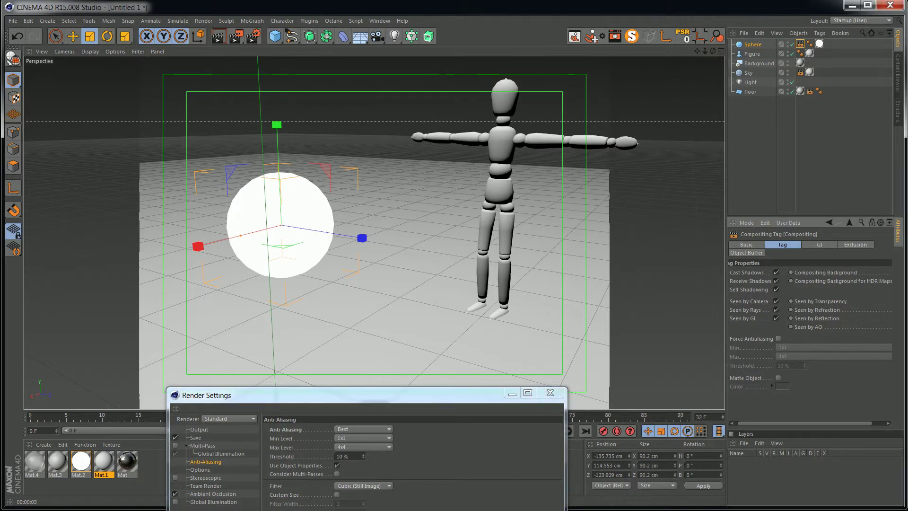
left_click(778, 339)
left_click(832, 348)
left_click(804, 360)
left_click(833, 356)
left_click(833, 394)
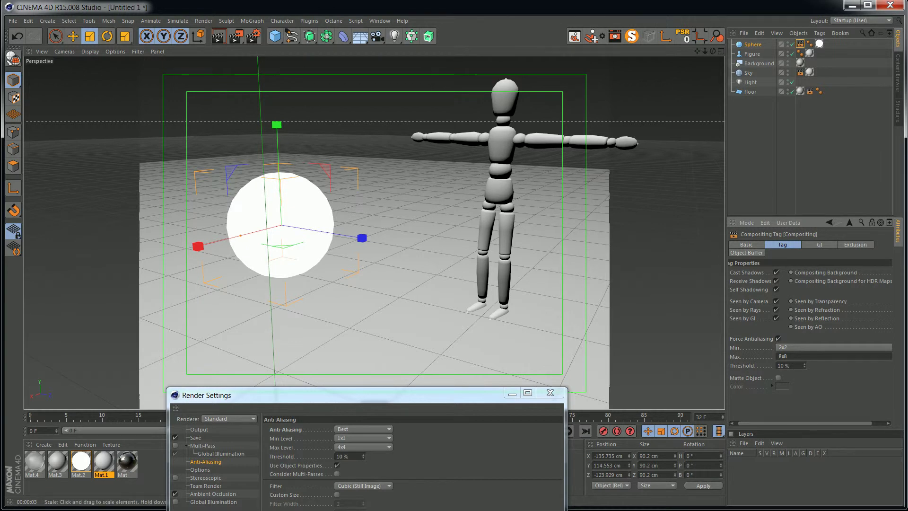
key("ctrl+r")
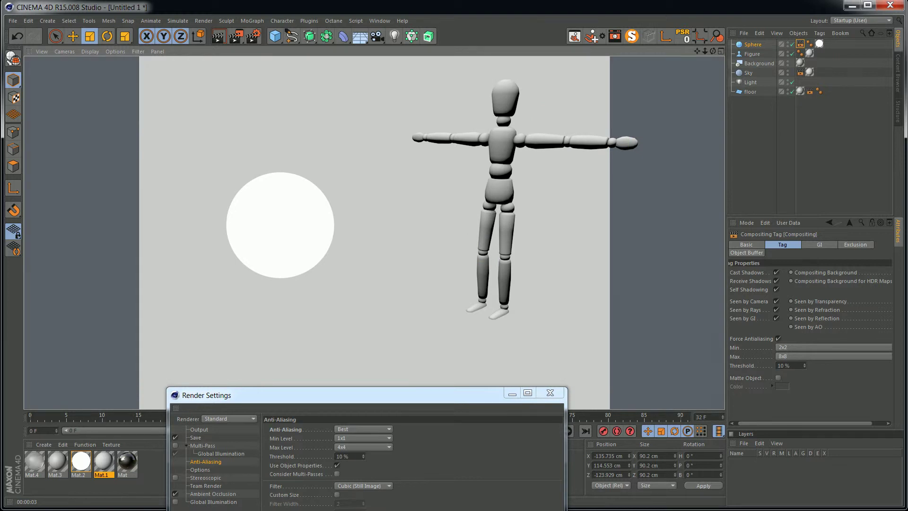
left_click(550, 393)
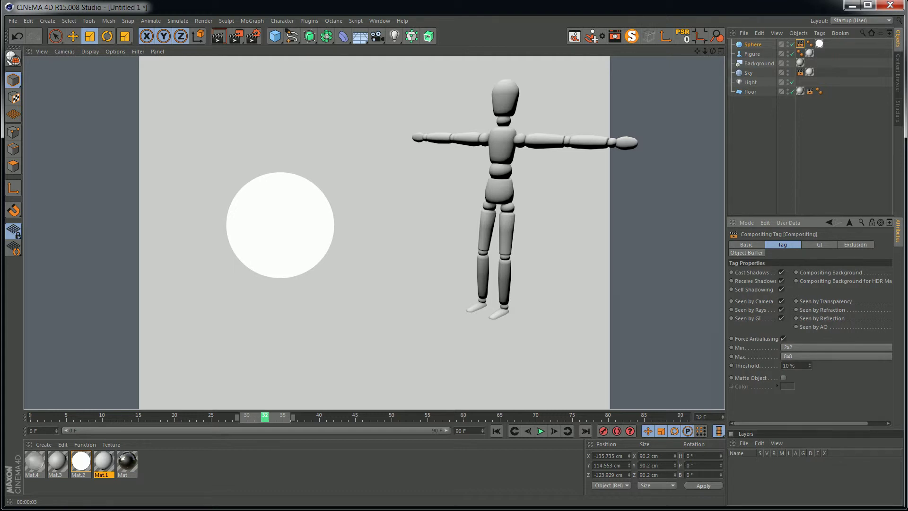
Make the sphere a matte object, then move the figure lower and closer to the camera
left_click(784, 377)
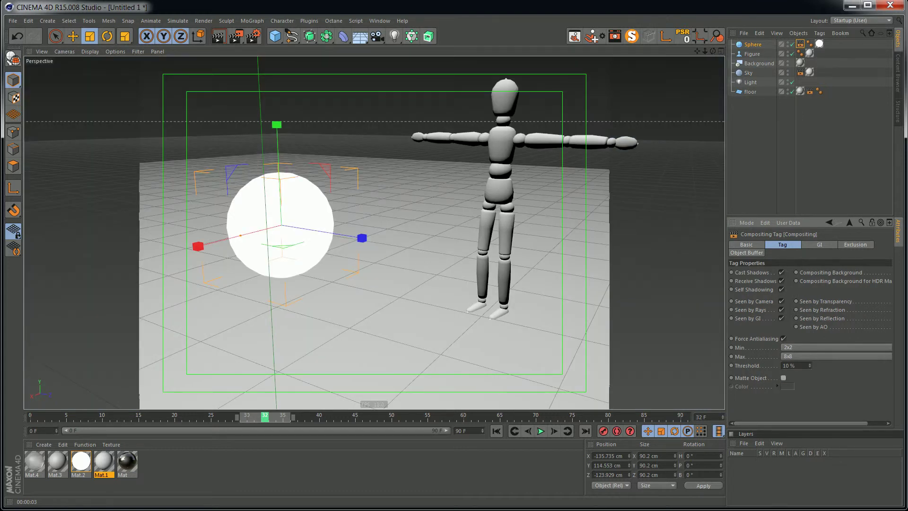
left_click_drag(379, 326, 449, 213, "alt")
left_click(428, 203)
key("e")
left_click_drag(427, 78, 427, 99)
left_click_drag(379, 201, 343, 210)
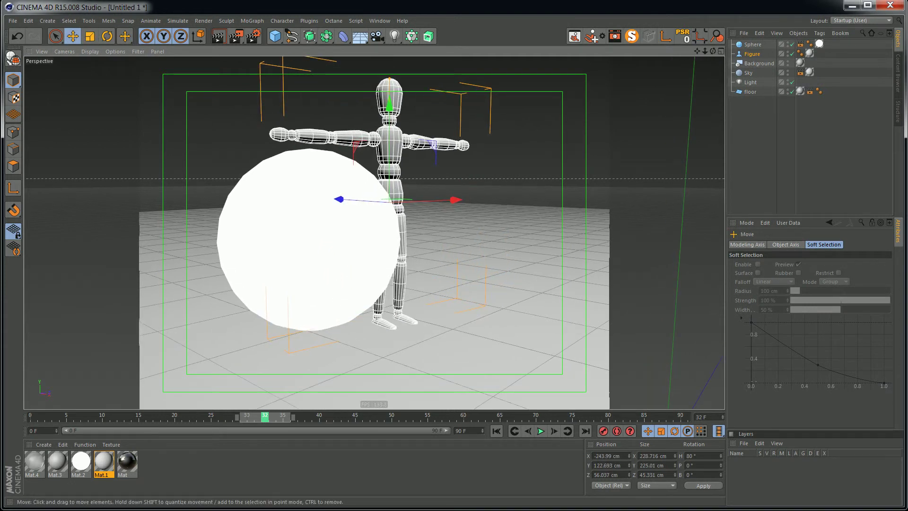
scroll(331, 227, "up", 3)
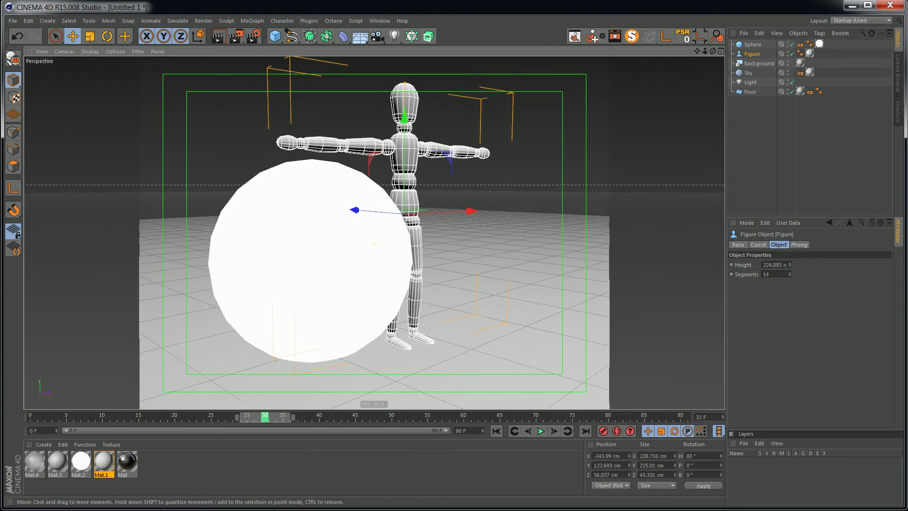
Render to check the matte sphere, then enable black Matte Object on the floor's Compositing tag
left_click(753, 44)
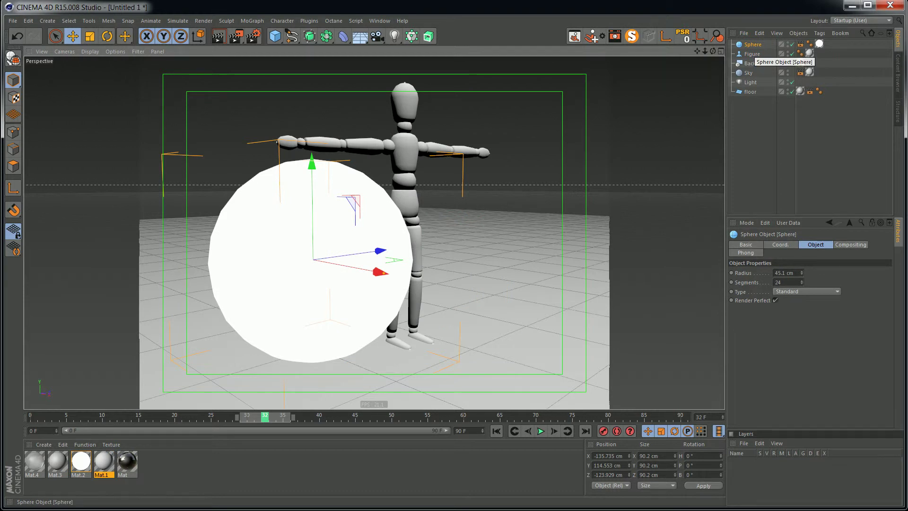
left_click(801, 44)
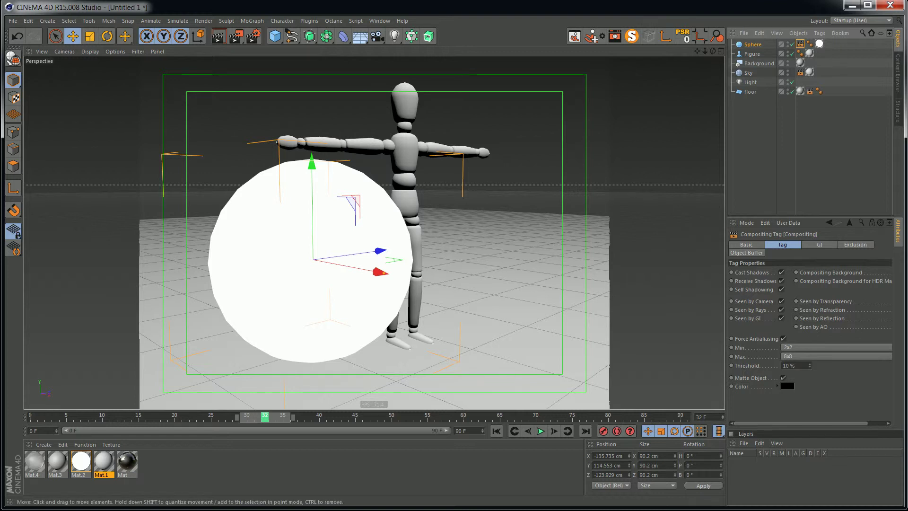
key("ctrl+r")
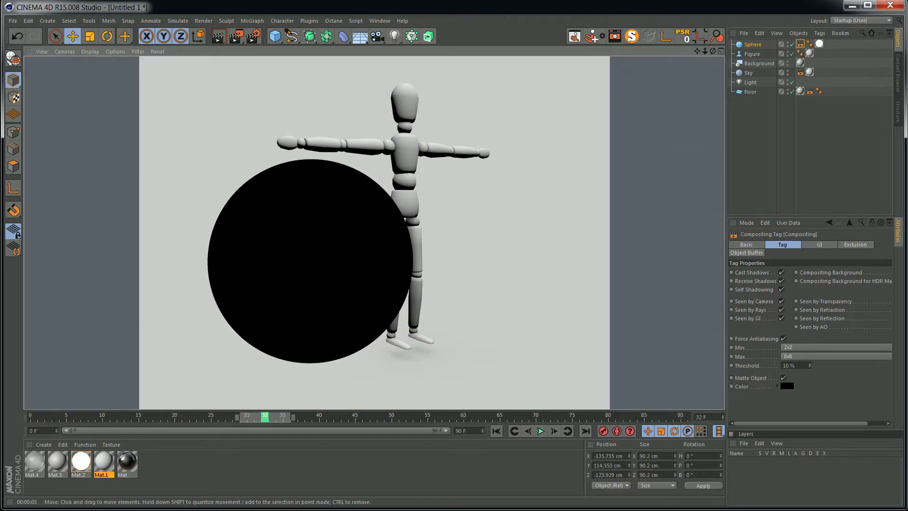
left_click(751, 91)
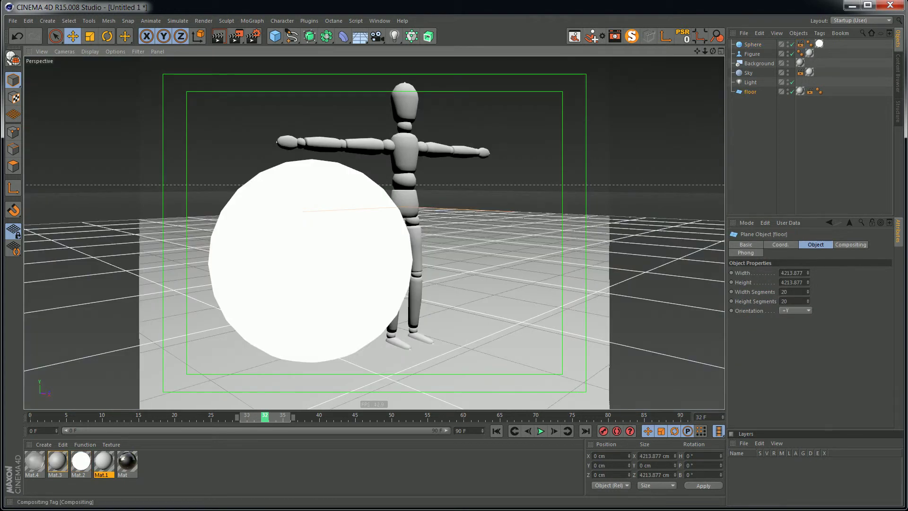
left_click(810, 91)
left_click(784, 378)
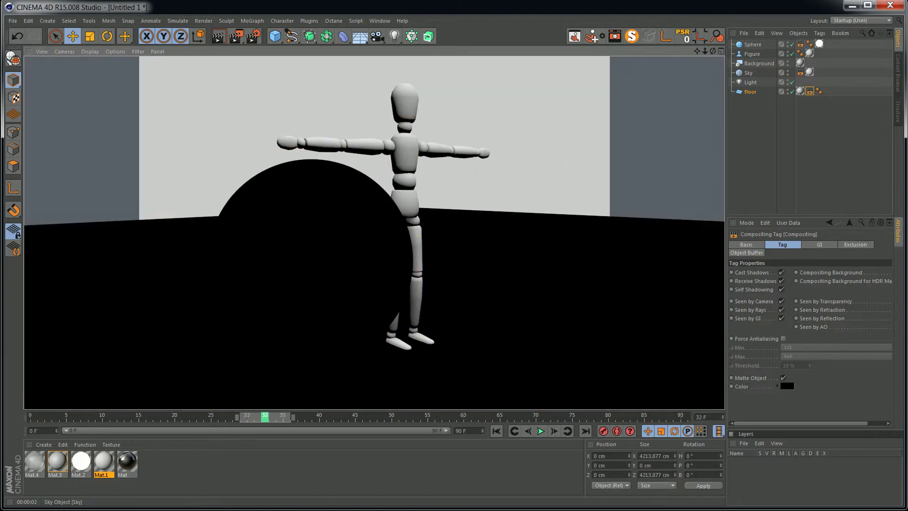
Add a black-matte Compositing tag to the Background, render, and review its GI and Exclusion tabs
right_click(757, 63)
mouse_move(804, 69)
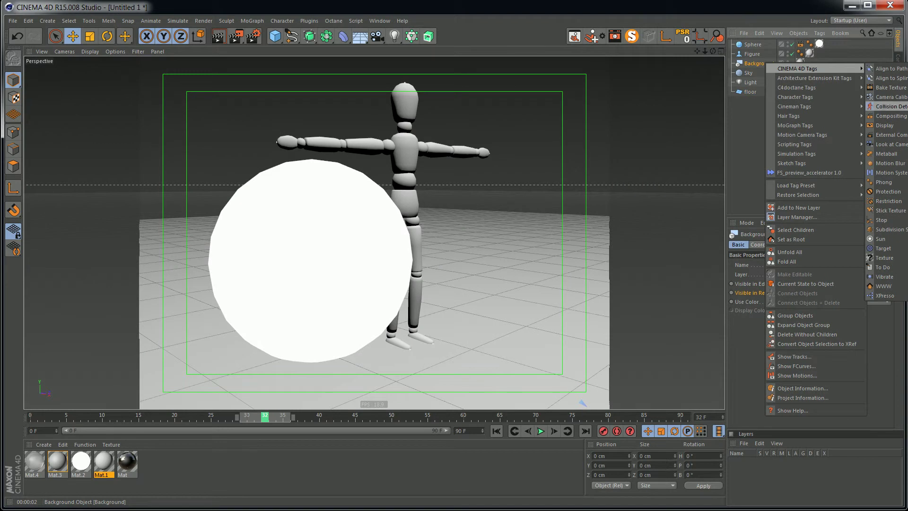
left_click(891, 116)
left_click(784, 377)
key("ctrl+r")
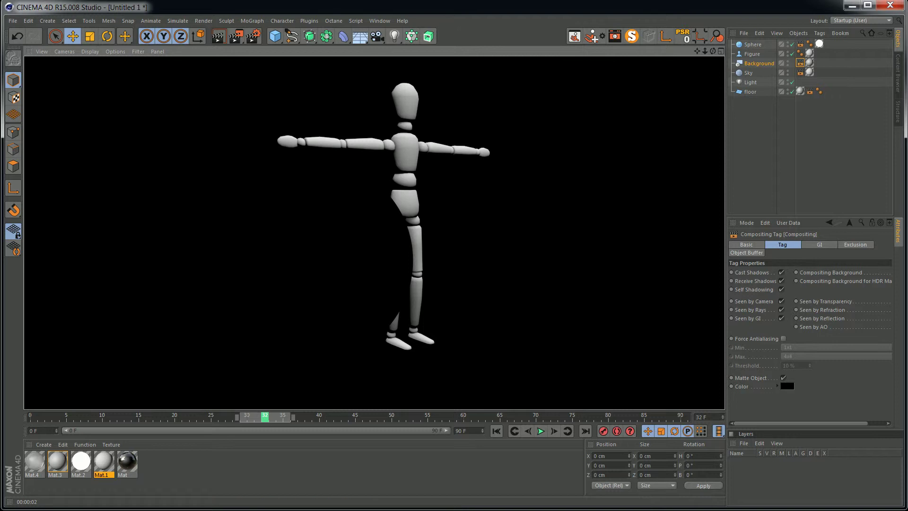
left_click(820, 245)
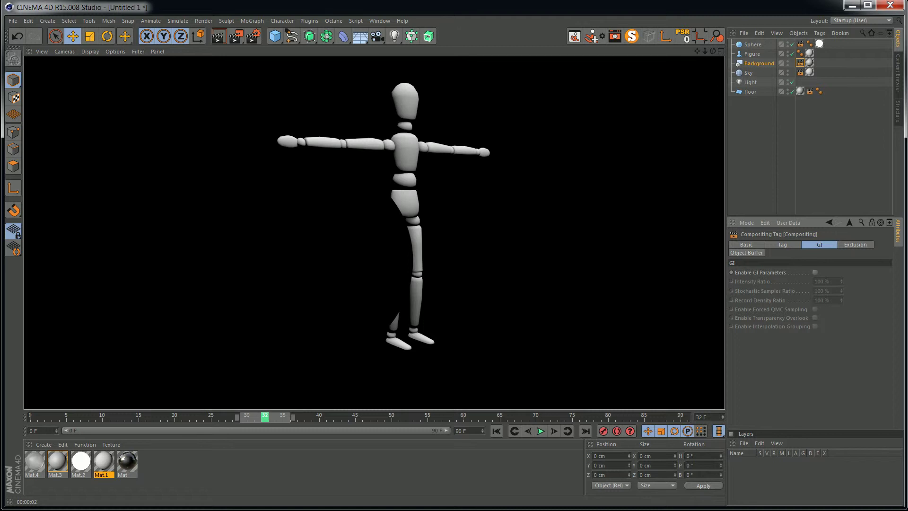
left_click(856, 245)
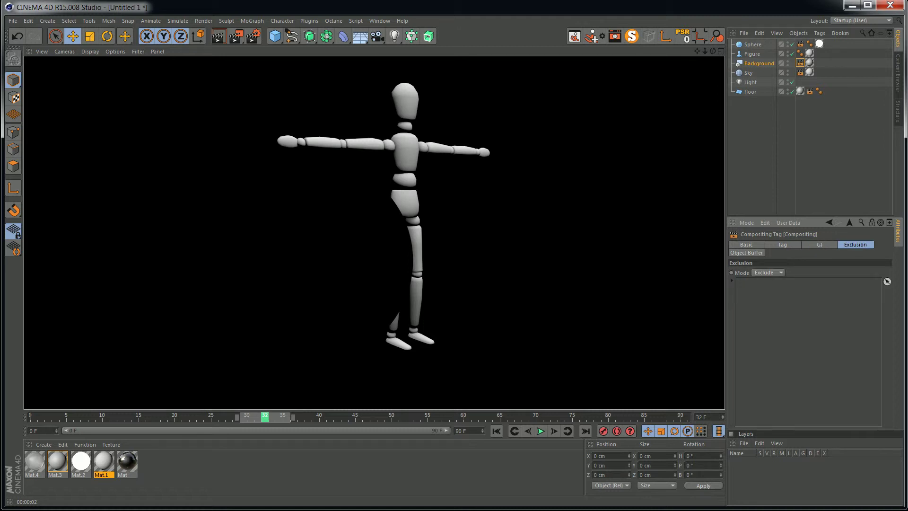
Start a new document and add a Plane and a Sphere
left_click(12, 20)
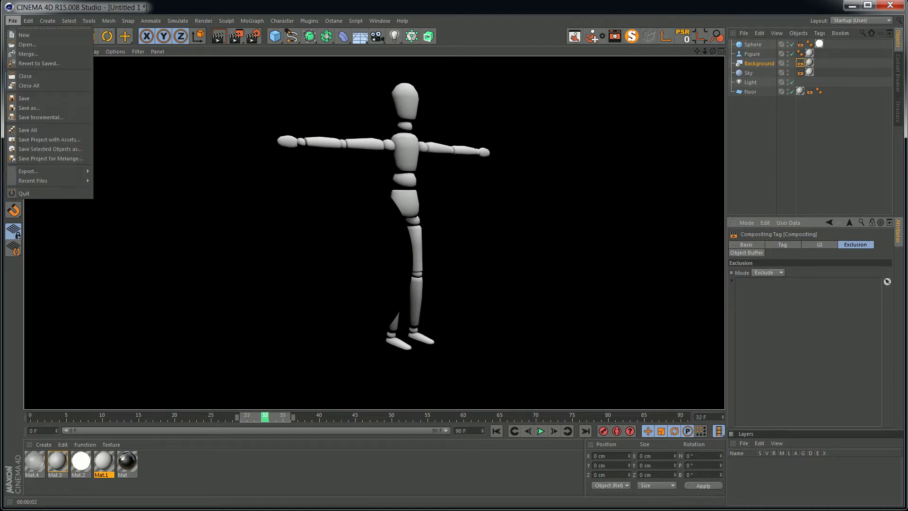
left_click(21, 35)
left_click_drag(275, 36, 357, 65)
left_click_drag(275, 36, 416, 64)
Raise the sphere, shrink it to 66.4 cm, and give it a Compositing tag
left_click_drag(374, 156, 374, 113)
key("t")
left_click_drag(374, 189, 350, 189)
scroll(373, 213, "up", 3)
scroll(442, 236, "up", 3)
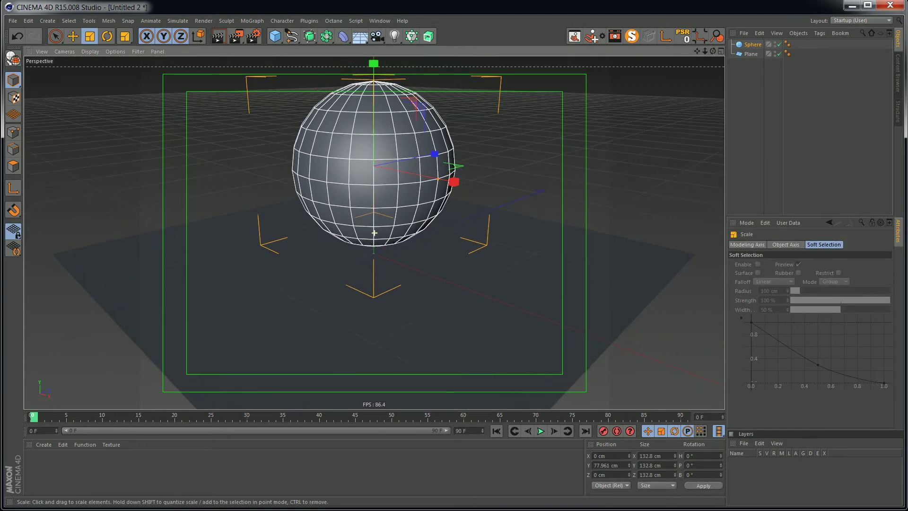
left_click(753, 44)
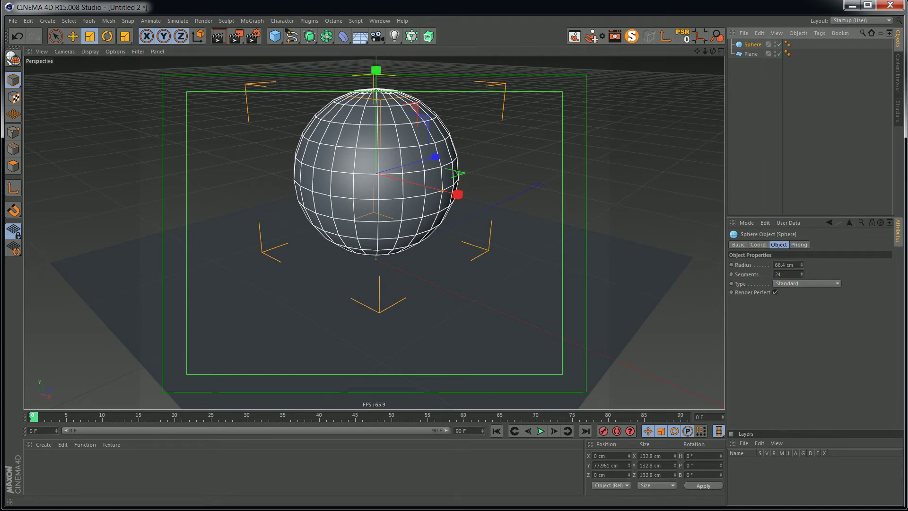
right_click(755, 44)
mouse_move(795, 48)
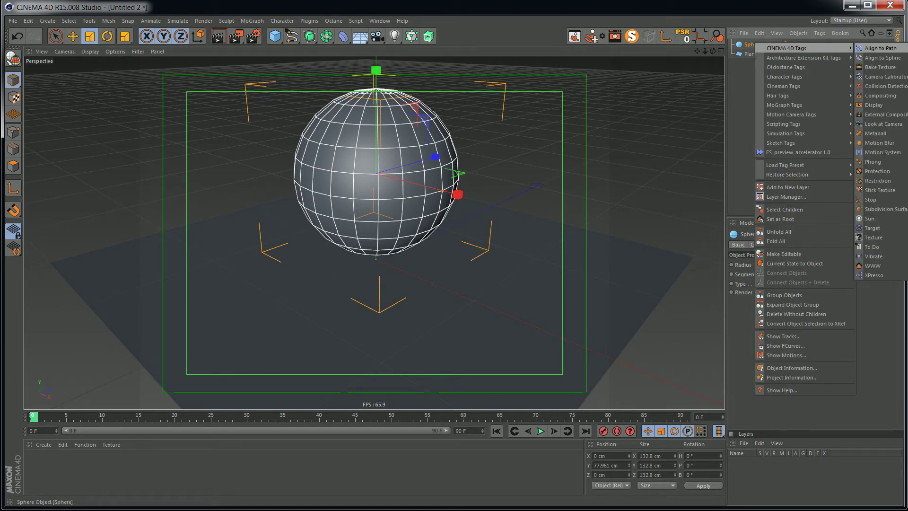
left_click(879, 96)
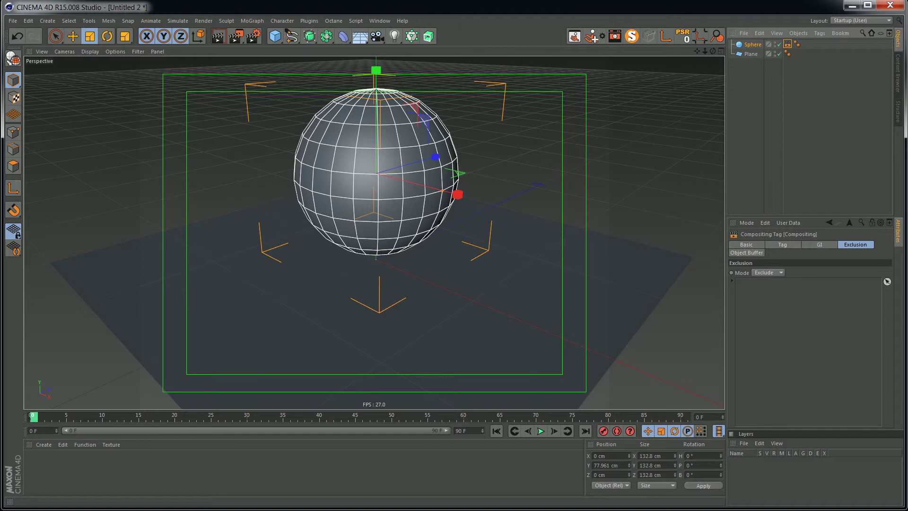
left_click(768, 272)
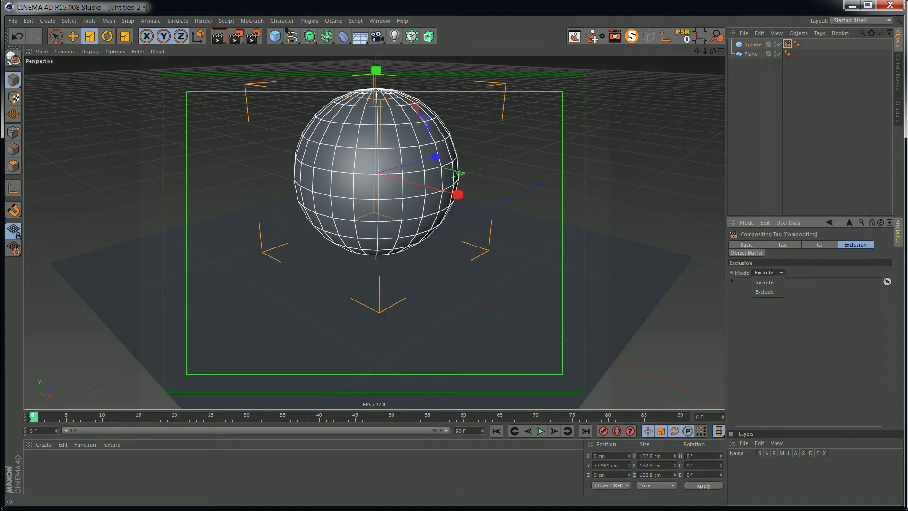
Keep the exclusion mode as Exclude, then add a light and raise it forward over the floor
left_click(764, 292)
left_click(395, 36)
left_click(430, 50)
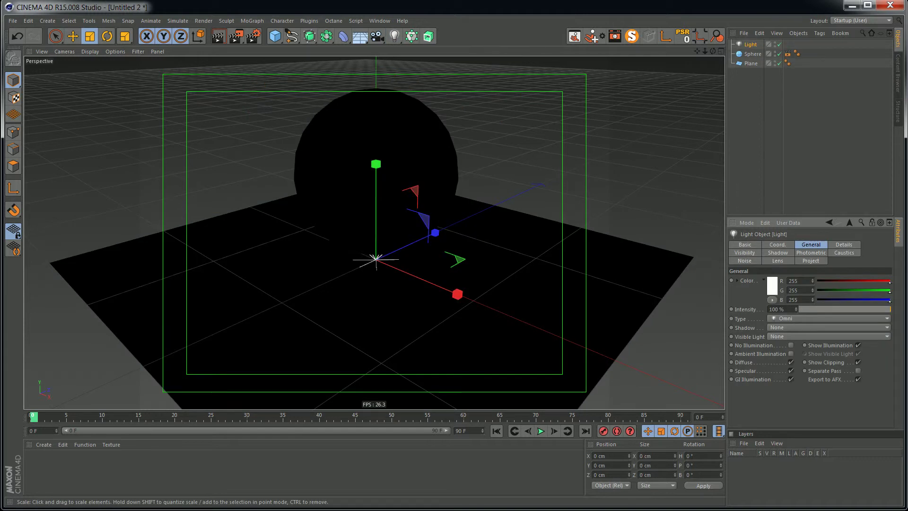
left_click_drag(374, 154, 376, 10)
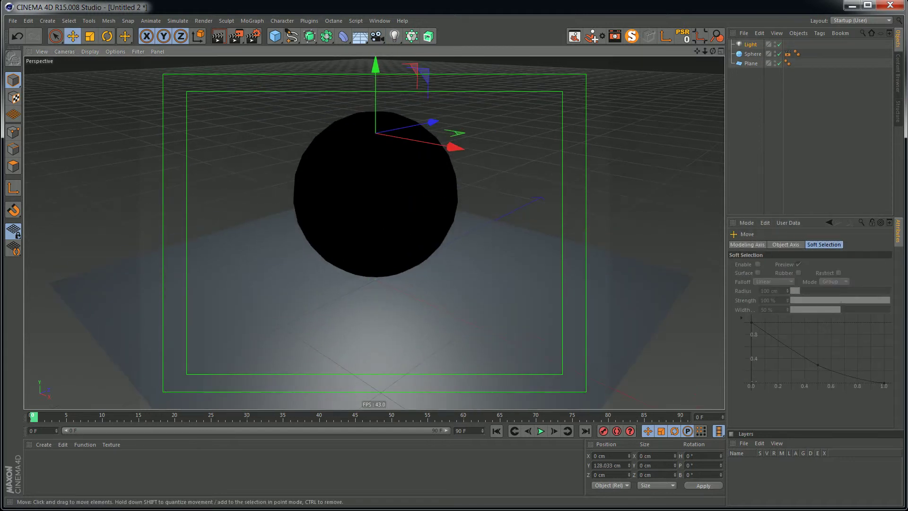
left_click_drag(433, 101, 487, 114)
left_click_drag(427, 109, 426, 61)
middle_click_drag(426, 189, 439, 228, "alt")
Raise the light to about 225 cm and reselect the sphere
left_click(787, 54)
left_click(783, 245)
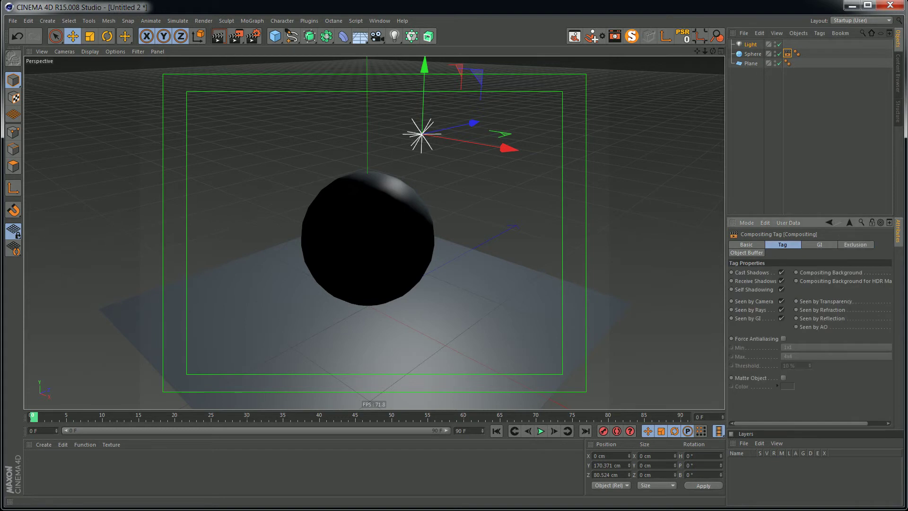
left_click(747, 245)
left_click(782, 244)
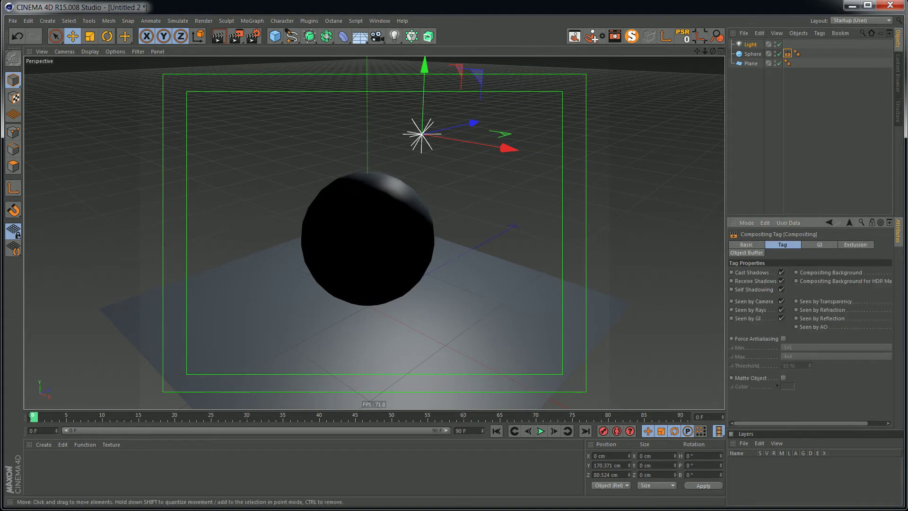
left_click_drag(423, 113, 425, 60)
mouse_move(379, 227)
left_mouse_down("alt")
mouse_move(360, 237)
mouse_move(346, 222)
mouse_move(364, 246)
mouse_move(365, 217)
left_mouse_up("alt")
left_click(365, 217)
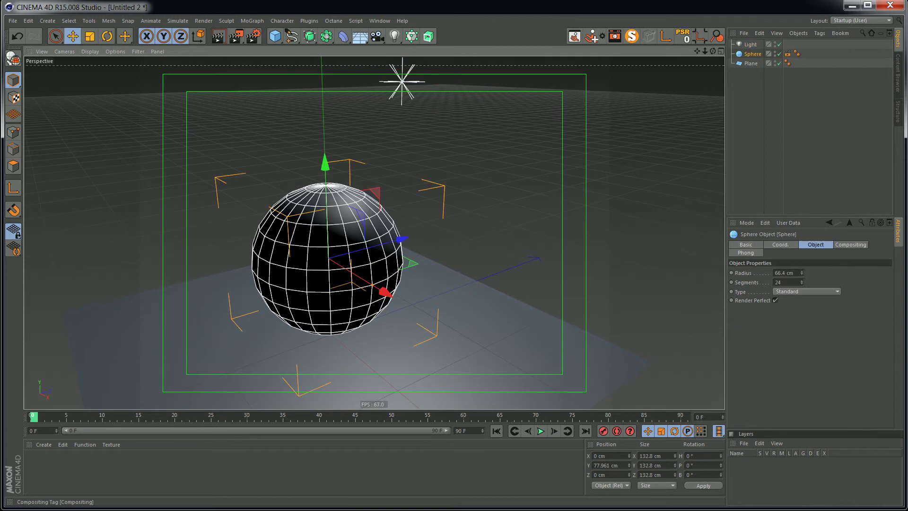
Add the Light to the sphere's Compositing tag exclusion list and render a preview
left_click(788, 53)
left_click(856, 245)
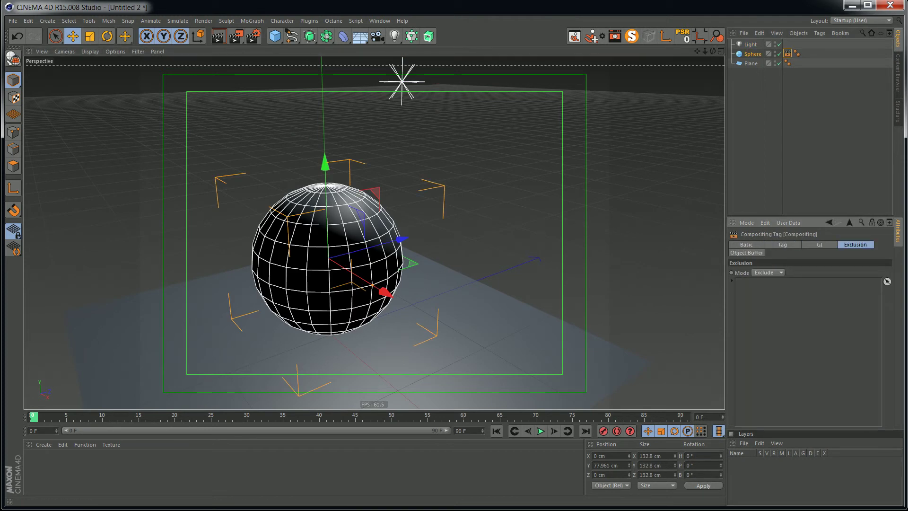
left_click_drag(751, 44, 804, 302)
mouse_move(473, 213)
left_mouse_down("alt")
mouse_move(487, 211)
mouse_move(456, 325)
mouse_move(473, 352)
left_mouse_up("alt")
key("ctrl+r")
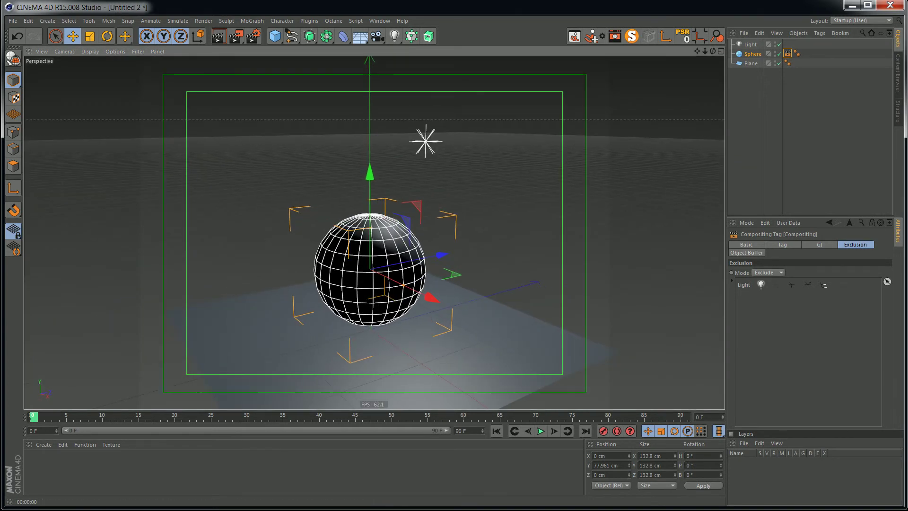
left_click(744, 285)
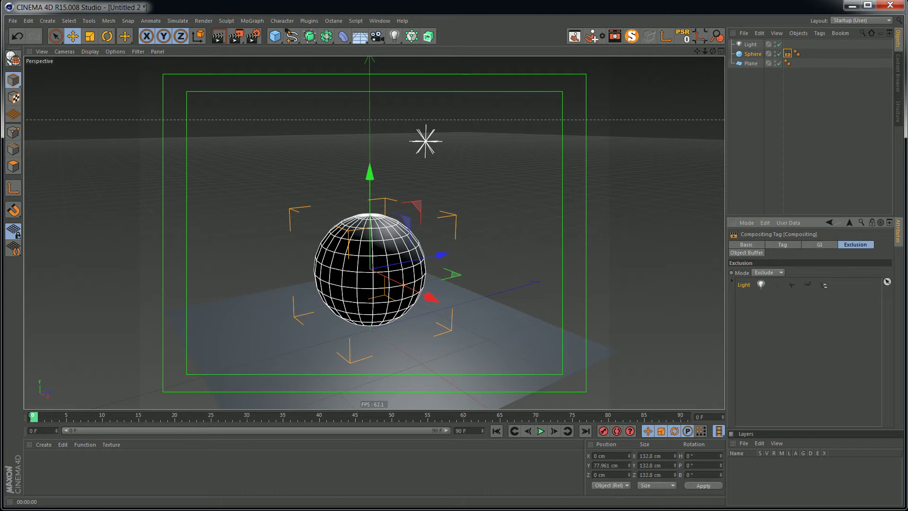
Exclude the Sphere in the Light's Project list and render to confirm it turns black
double_click(744, 285)
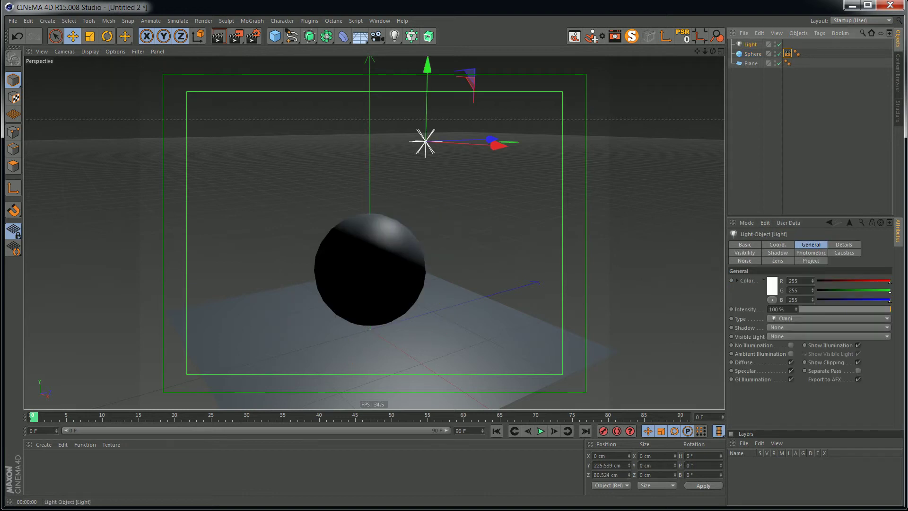
left_click(811, 261)
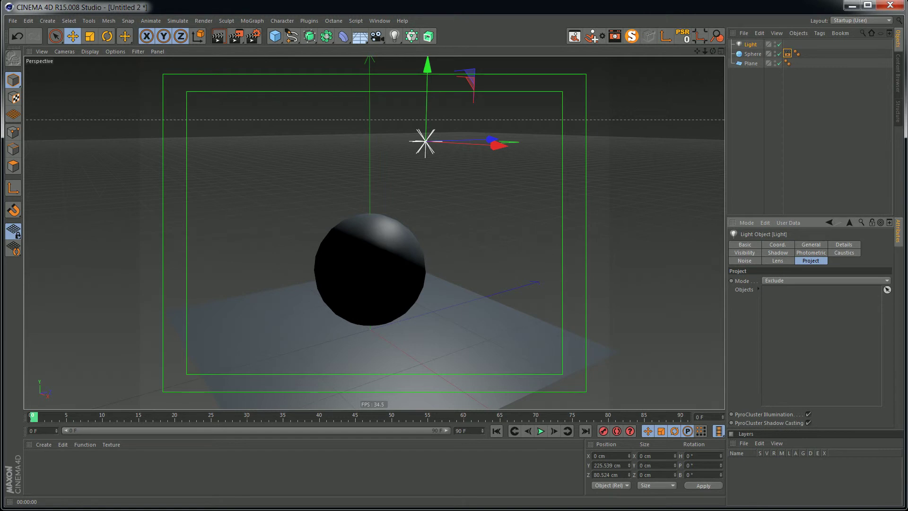
left_click(752, 54)
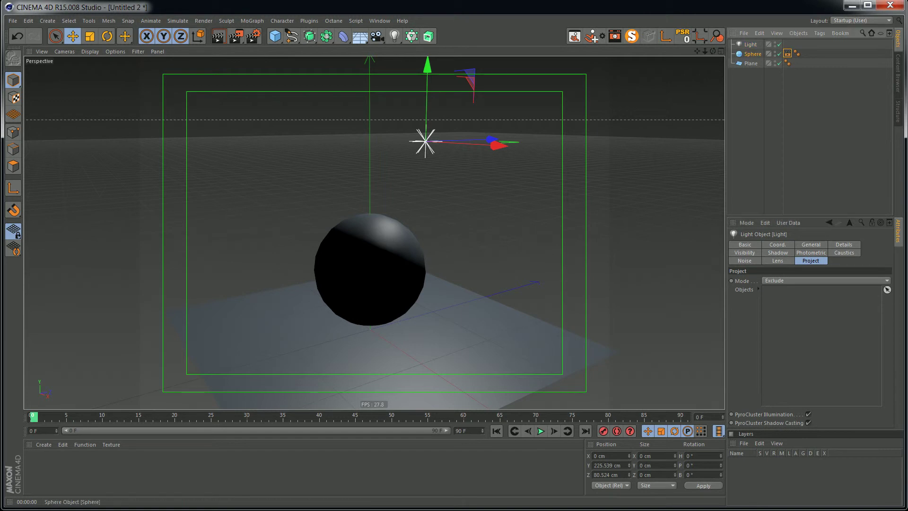
left_click_drag(753, 54, 804, 303)
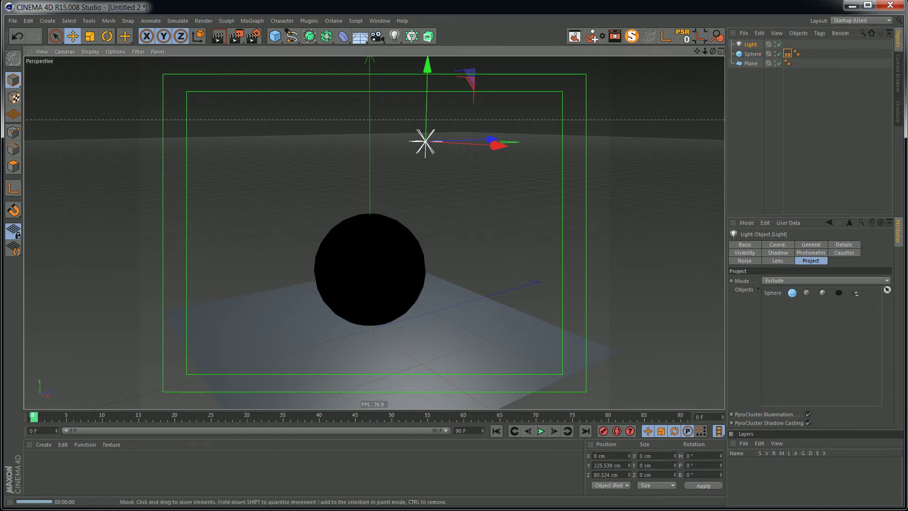
key("ctrl+r")
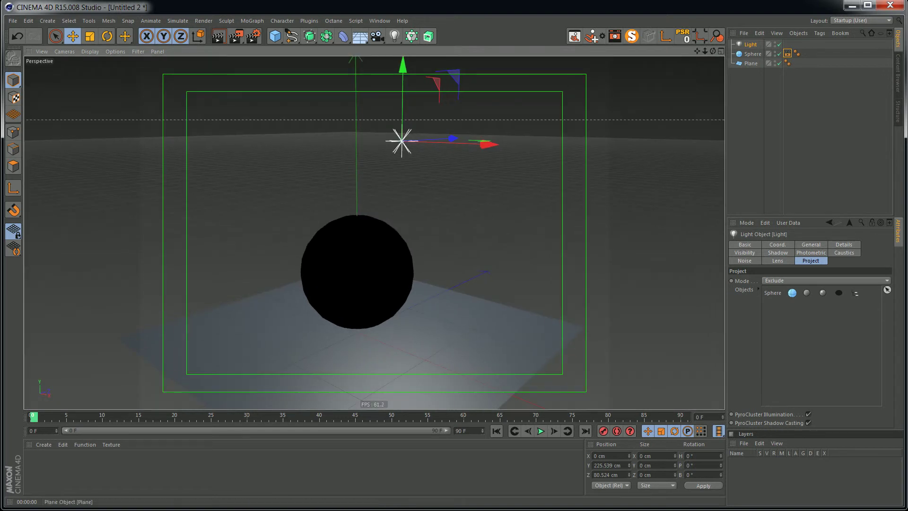
left_click_drag(403, 142, 383, 119, "alt")
left_click_drag(394, 36, 422, 49)
Move Light.1 further left and higher above the scene, then render a preview
left_click_drag(329, 320, 254, 271)
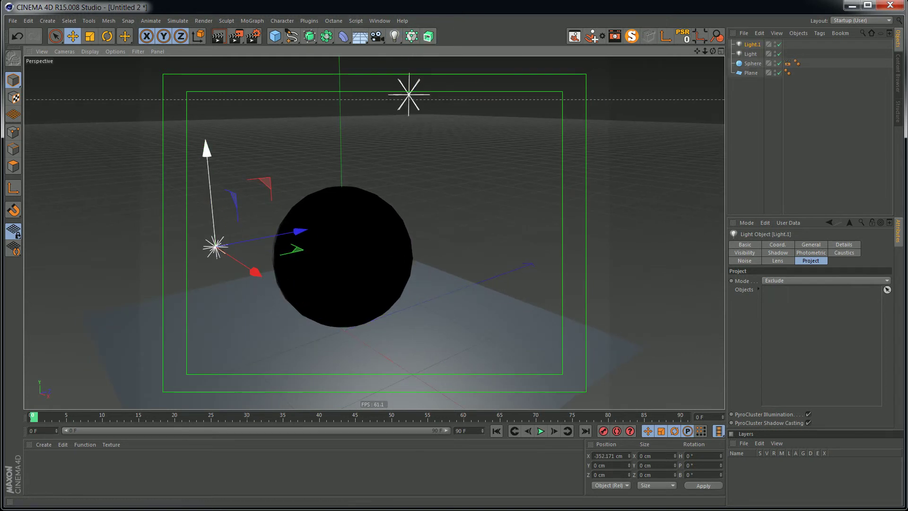
left_click_drag(204, 149, 101, 148)
key("ctrl+r")
left_click_drag(364, 222, 375, 229, "alt")
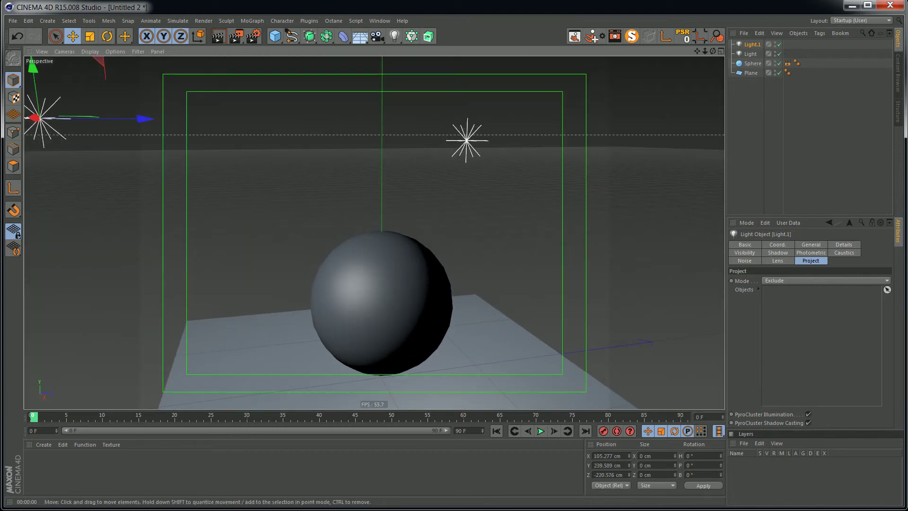
left_click_drag(416, 272, 421, 294, "alt")
Reposition Light.1 toward the sphere along X and Z, lower it, and render again
left_click(751, 53)
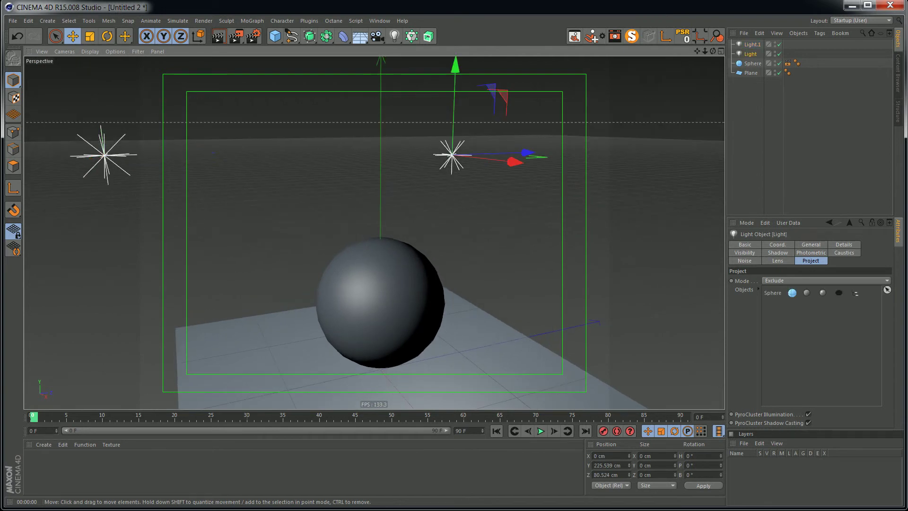
scroll(374, 232, "down", 3)
left_click(225, 162)
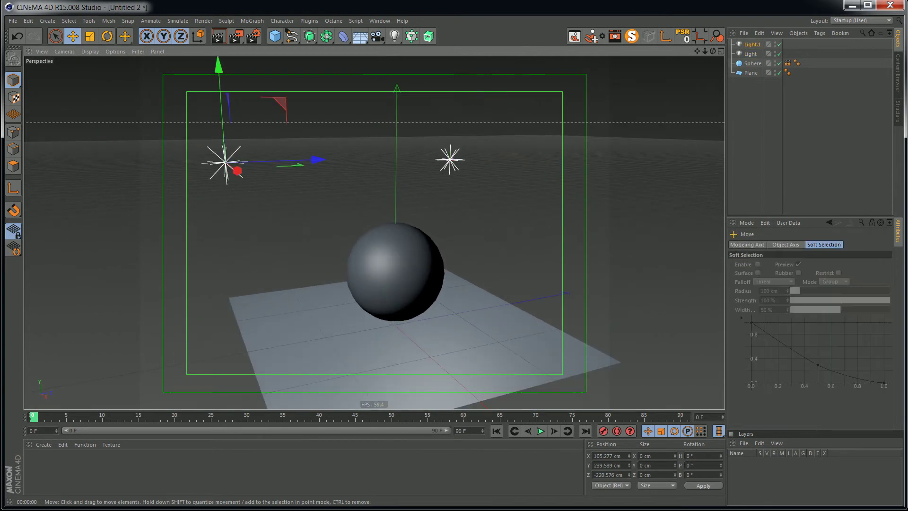
mouse_move(303, 157)
left_mouse_down()
mouse_move(396, 158)
mouse_move(318, 187)
mouse_move(291, 152)
left_mouse_up()
left_click_drag(374, 232, 416, 222, "alt")
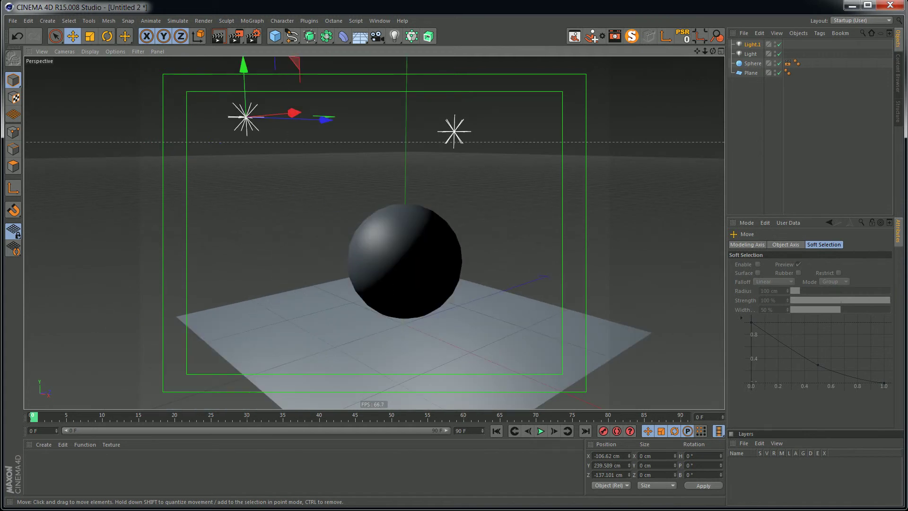
left_click_drag(308, 118, 363, 115)
key("ctrl+z")
left_click_drag(307, 119, 384, 119)
left_click_drag(319, 76, 322, 175)
key("ctrl+r")
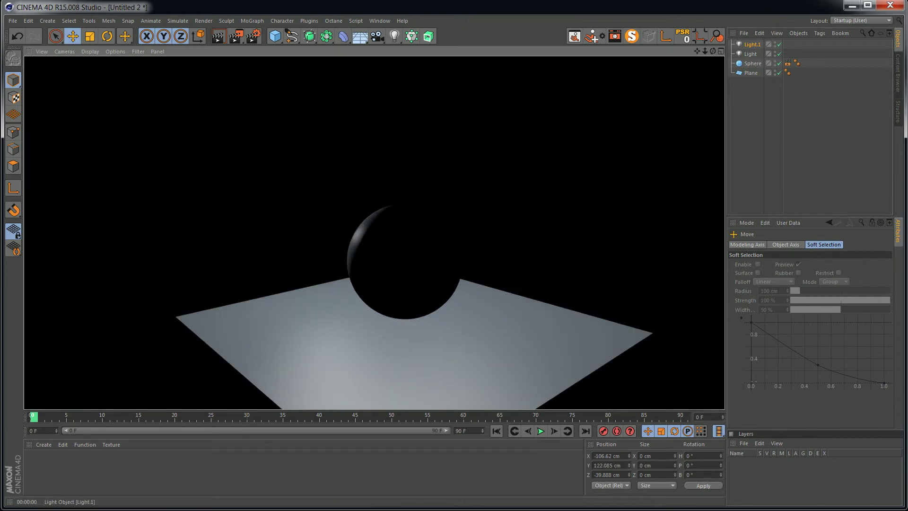
Frame the sphere above the plane and review its Compositing tag's object buffer options
left_click(752, 45)
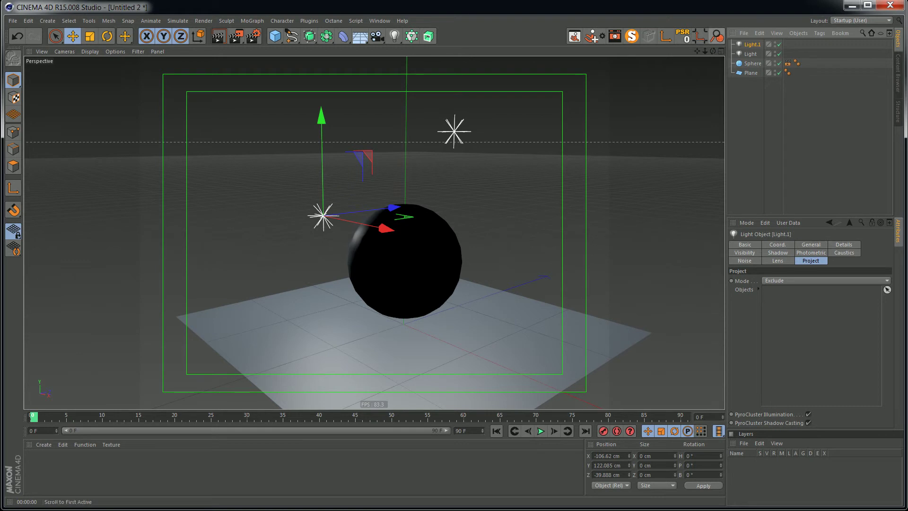
left_click_drag(525, 340, 416, 331, "alt")
left_click(378, 284)
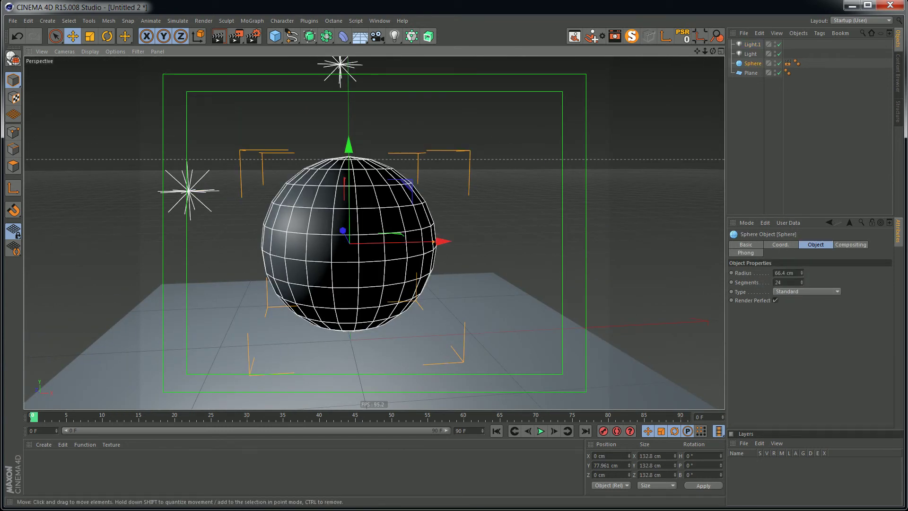
mouse_move(495, 313)
left_mouse_down("alt")
mouse_move(497, 340)
mouse_move(379, 347)
mouse_move(353, 321)
mouse_move(374, 233)
mouse_move(484, 313)
left_mouse_up("alt")
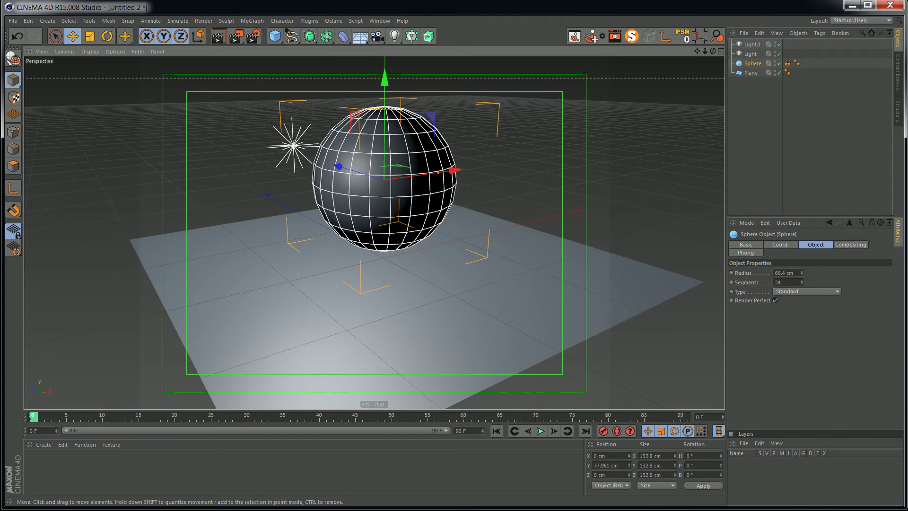
left_click_drag(484, 313, 374, 233, "alt")
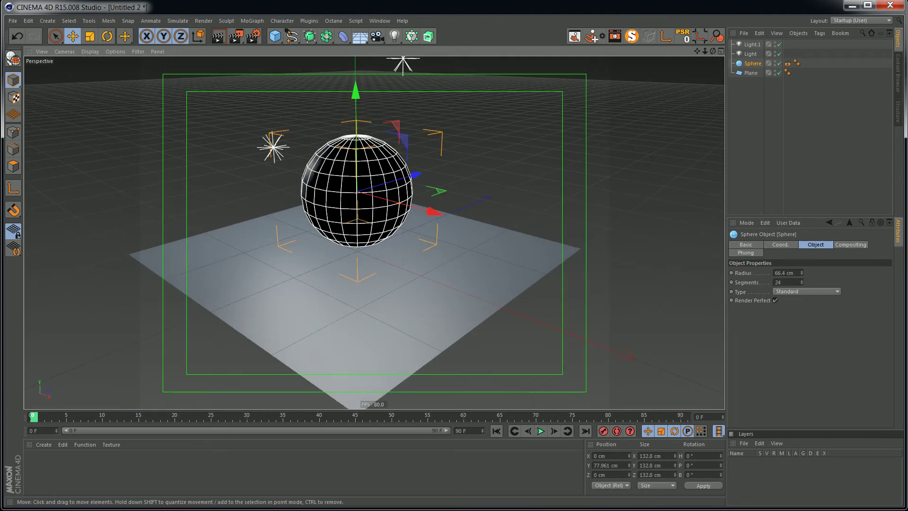
left_click(788, 63)
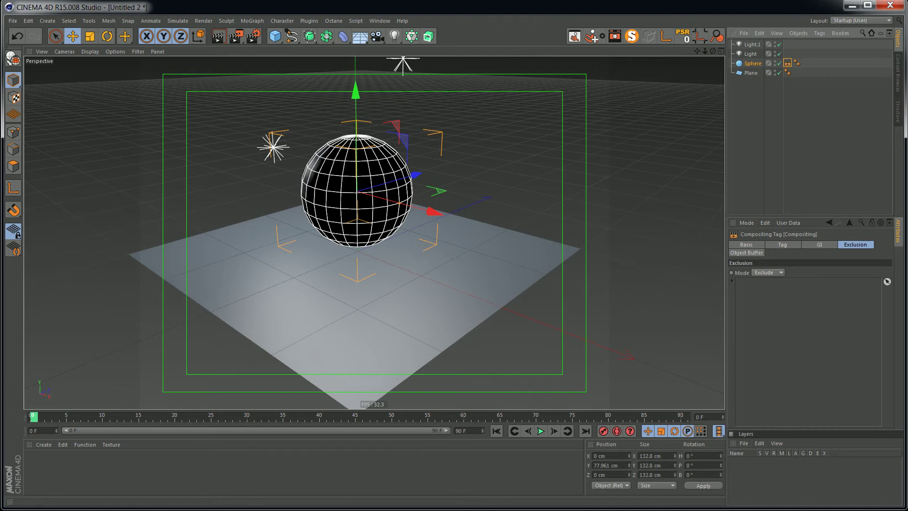
left_click(748, 253)
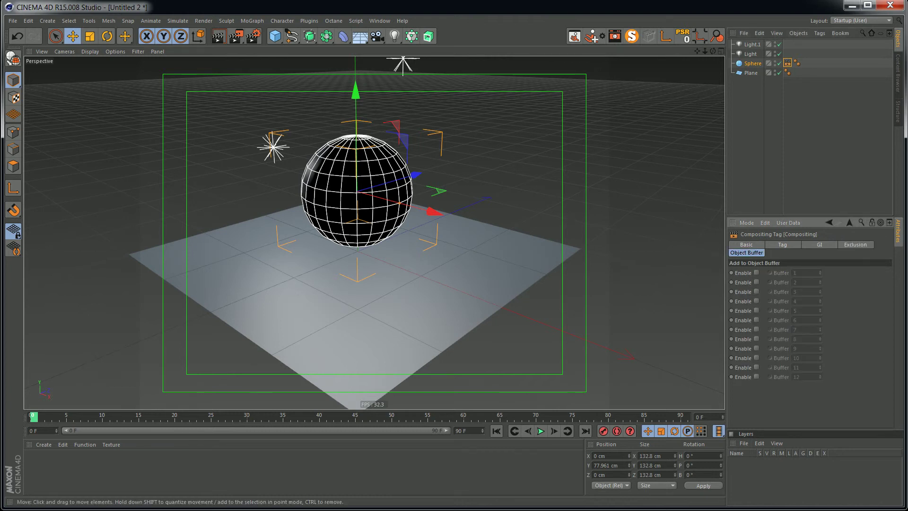
left_click_drag(374, 232, 392, 227, "alt")
scroll(374, 232, "up", 3)
left_click_drag(388, 265, 423, 273, "alt")
left_click(751, 53)
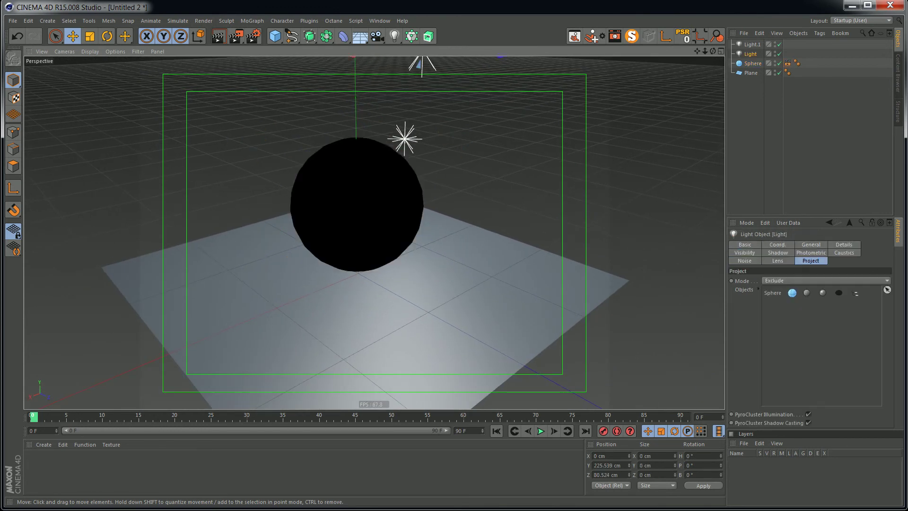
Frame the selected light and delete it from the scene
key("o")
key("Delete")
key("Delete")
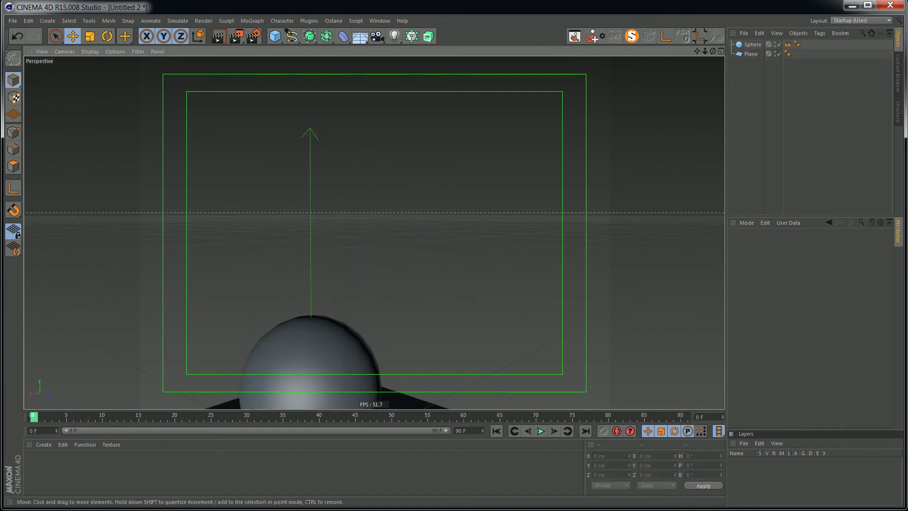
left_click_drag(423, 273, 482, 231, "alt")
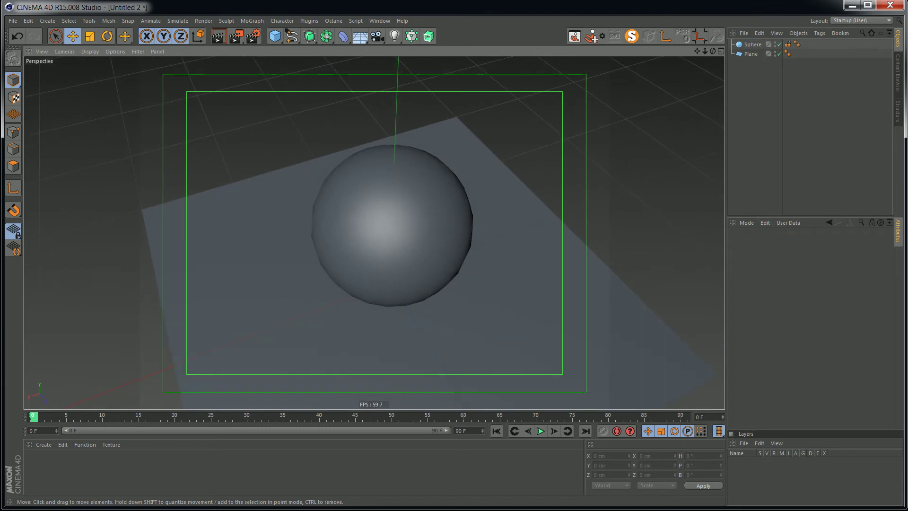
left_click_drag(369, 230, 471, 249, "alt")
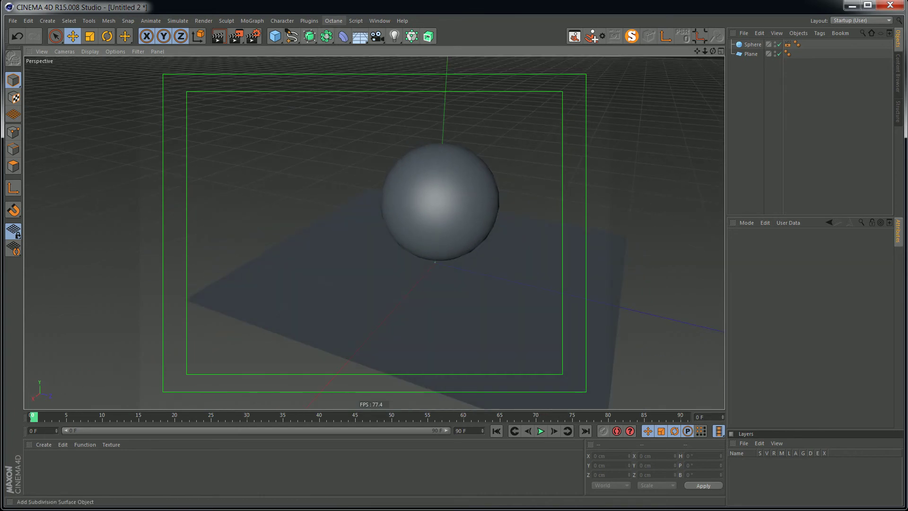
Add a new sphere, scale it up to 1536 cm around the scene, and render
left_click_drag(275, 36, 466, 83)
left_click_drag(440, 201, 662, 227, "ctrl")
key("t")
scroll(483, 277, "up", 5)
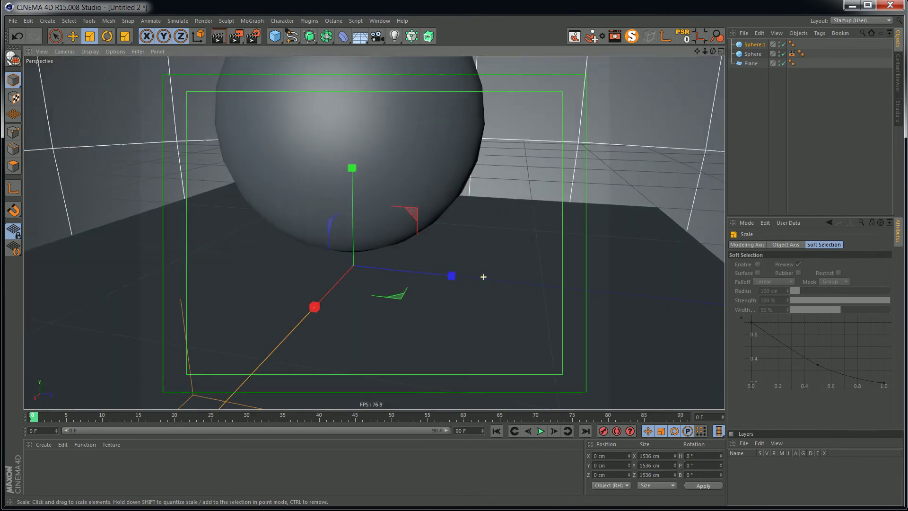
left_click_drag(483, 277, 375, 233, "alt")
key("ctrl+r")
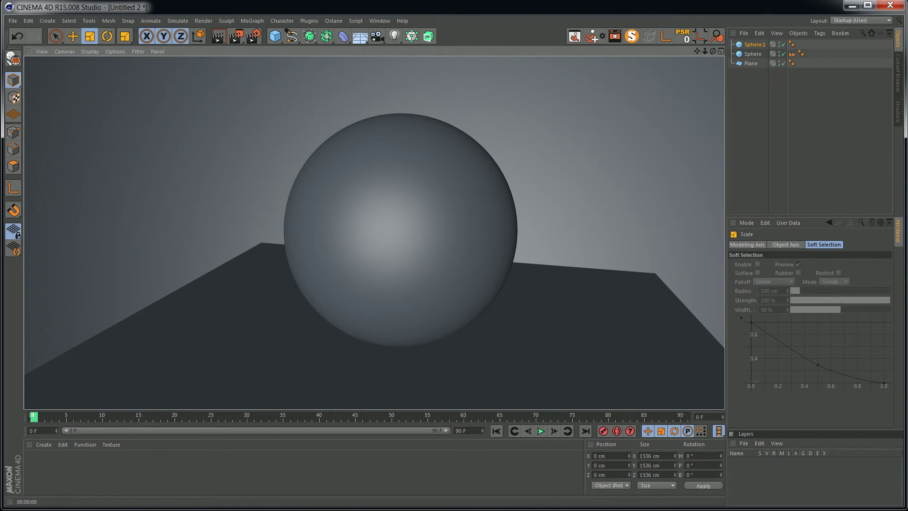
right_click(757, 44)
Add a Compositing tag to the dome Sphere.1 and bring up its settings
mouse_move(804, 46)
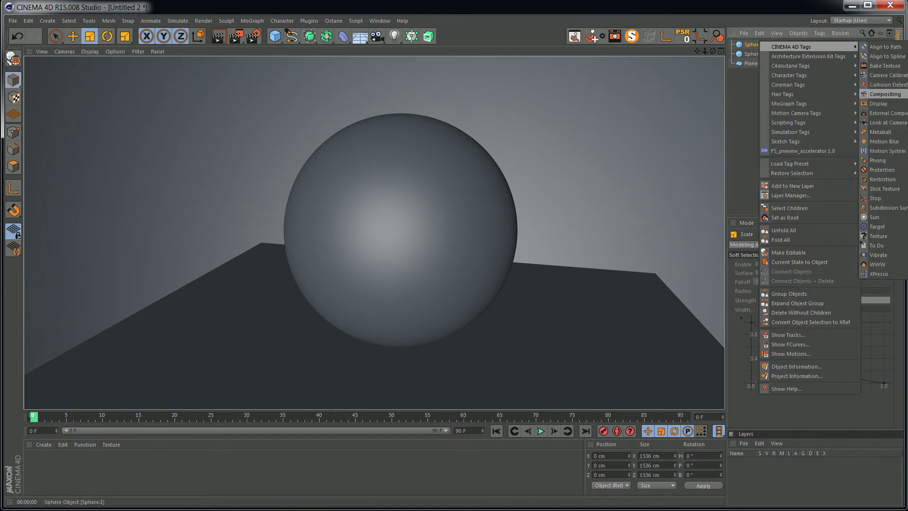
left_click(880, 94)
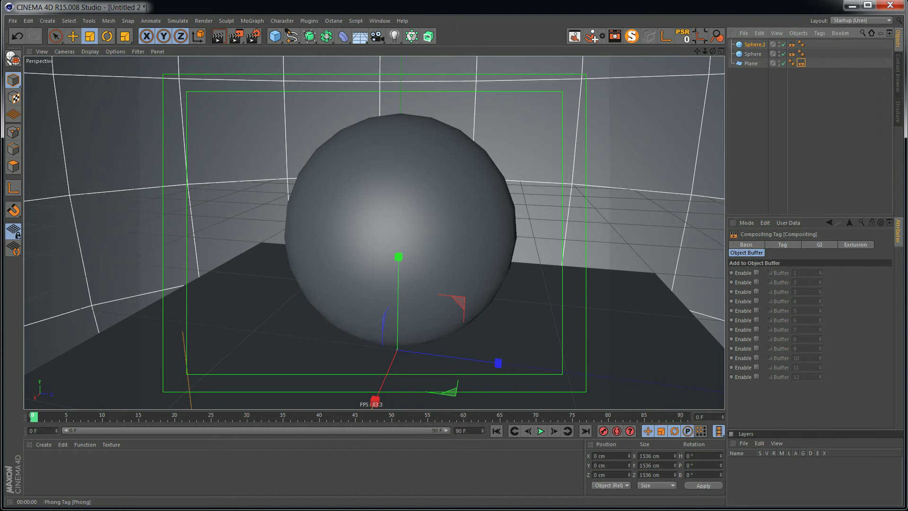
left_click(800, 63)
left_click(792, 44)
Enable Object Buffer 2 on the sphere's tag and Buffer 3 on the plane's, then open Render Settings
left_click(792, 54)
left_click(757, 282)
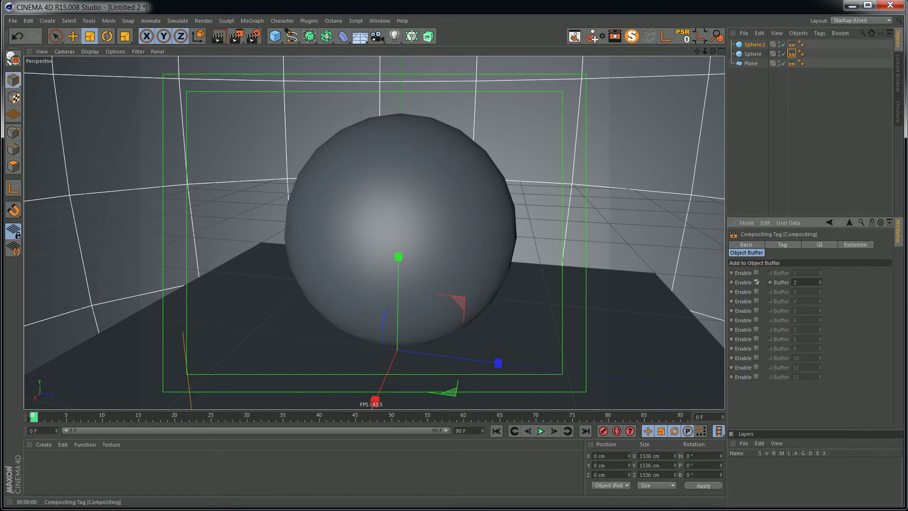
left_click(792, 62)
left_click(756, 291)
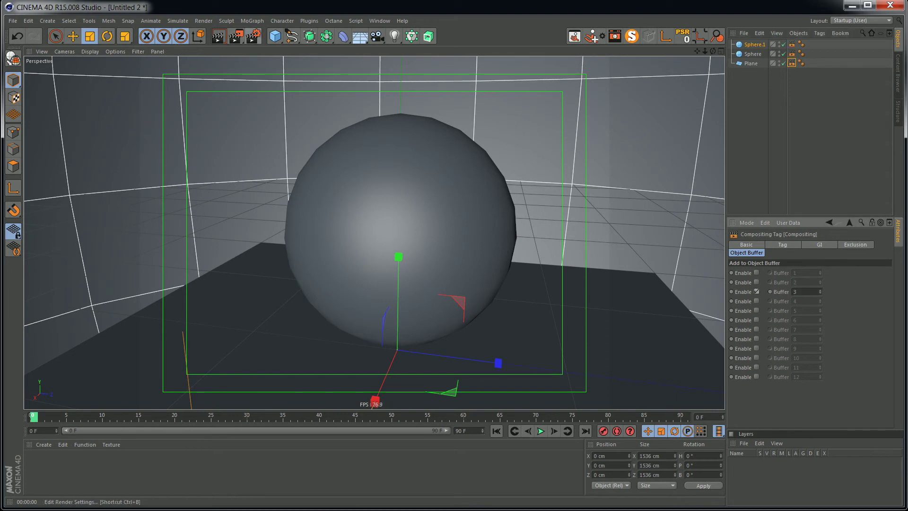
left_click(253, 36)
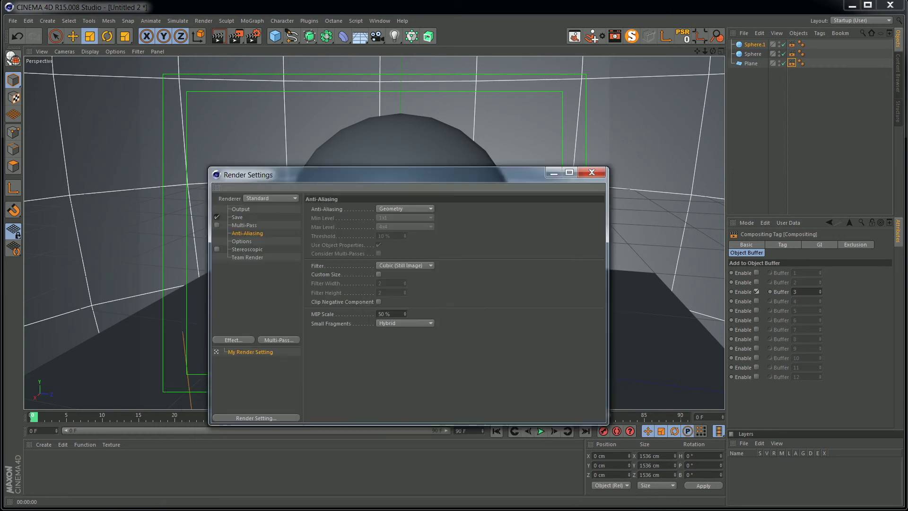
Add three Object Buffer multi-pass channels in Render Settings, entering 23
left_click(315, 275)
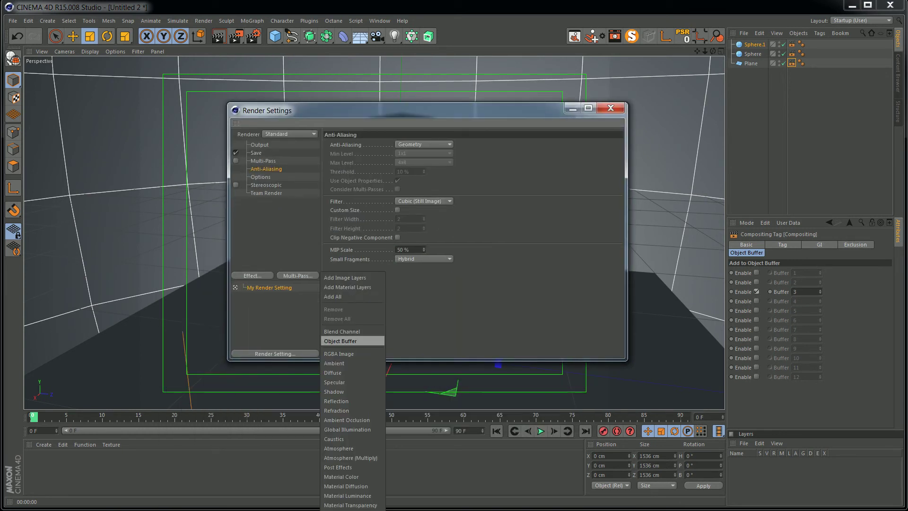
left_click(341, 341)
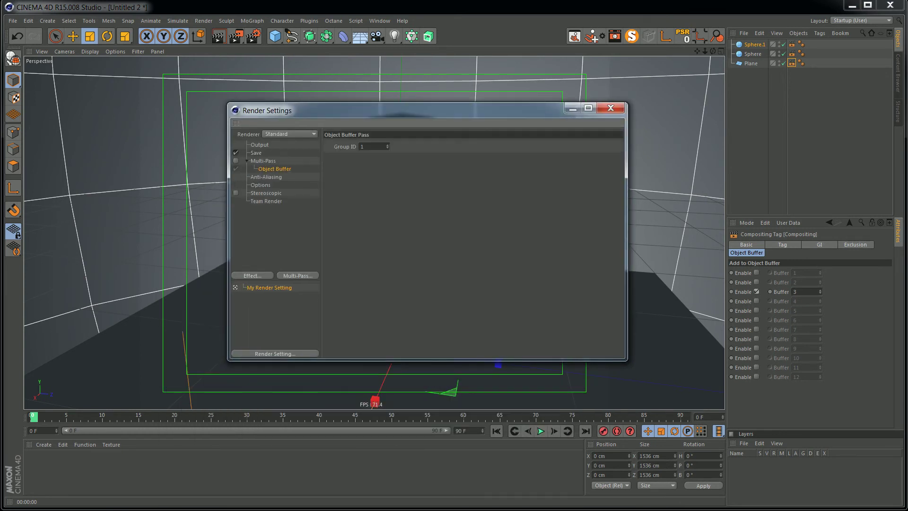
left_click(315, 276)
left_click(341, 341)
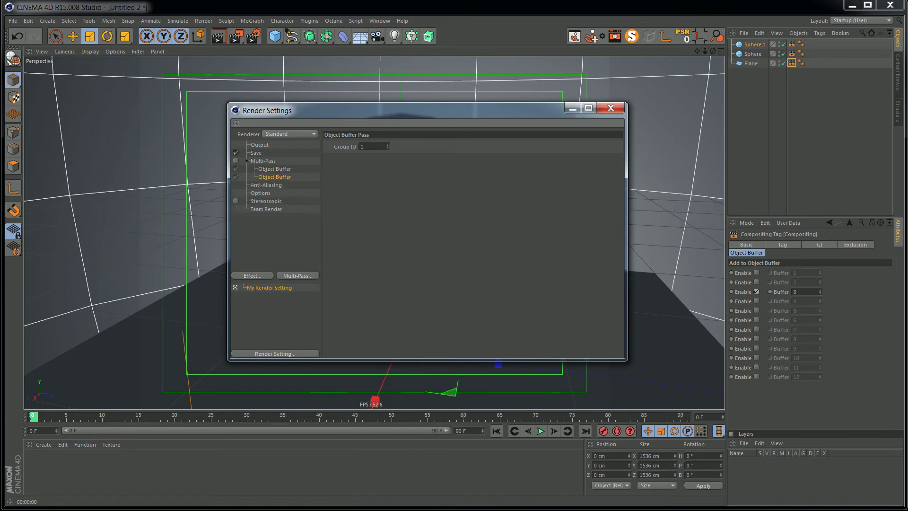
left_click(299, 275)
left_click(341, 340)
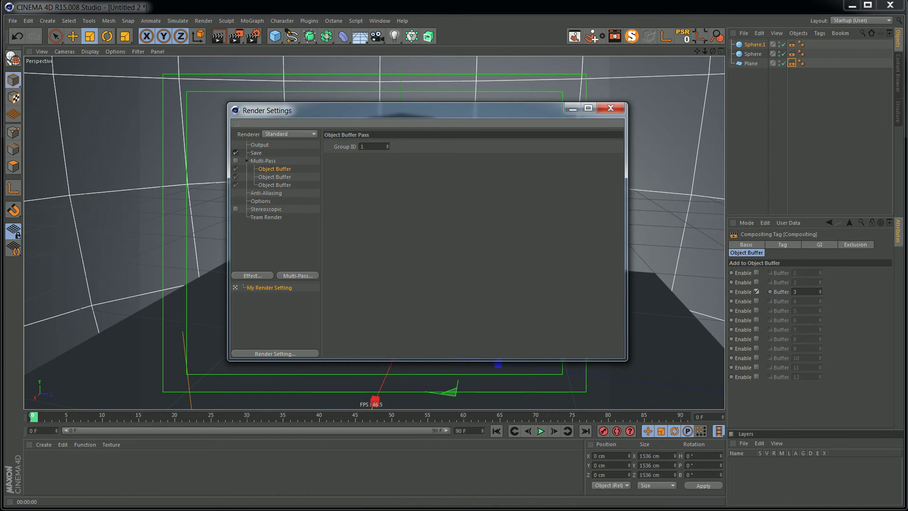
type("2")
type("3")
Enable Multi-Pass rendering, switch off image saving, and review the Output settings
left_click_drag(284, 110, 367, 260)
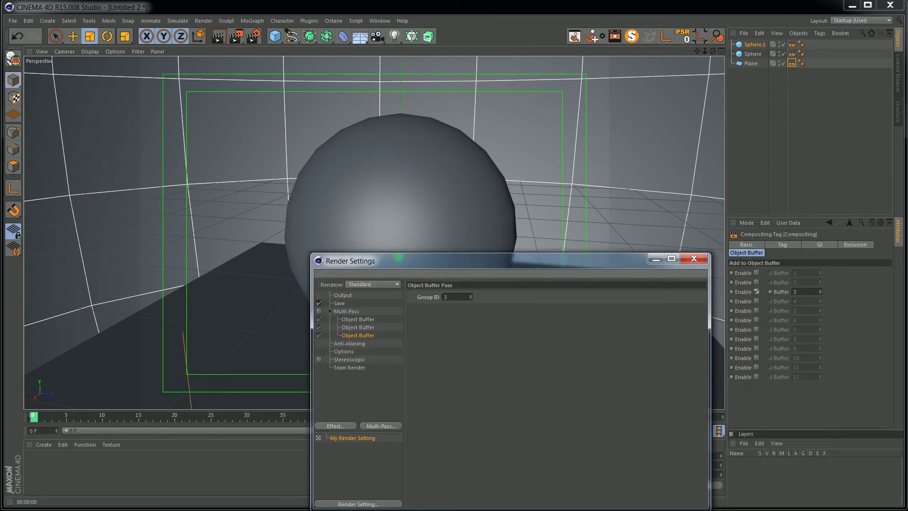
left_click(320, 312)
left_click(346, 312)
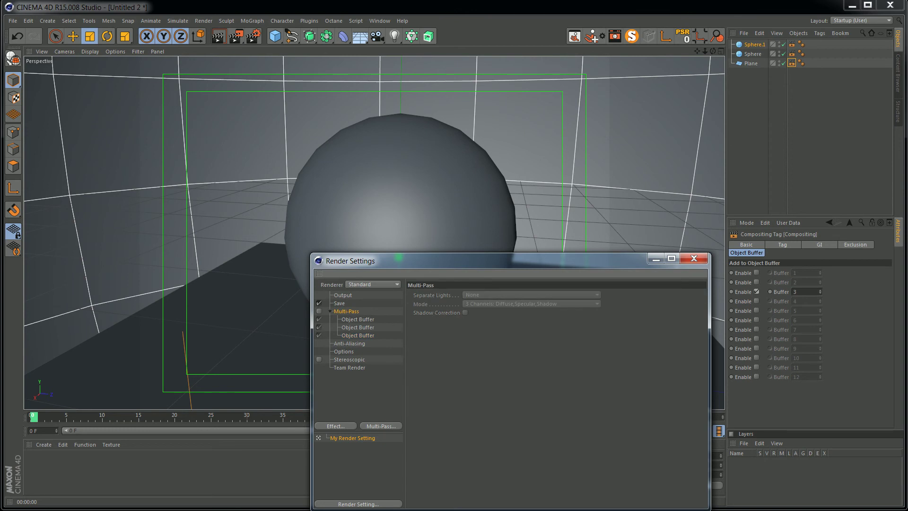
left_click(319, 311)
left_click(339, 303)
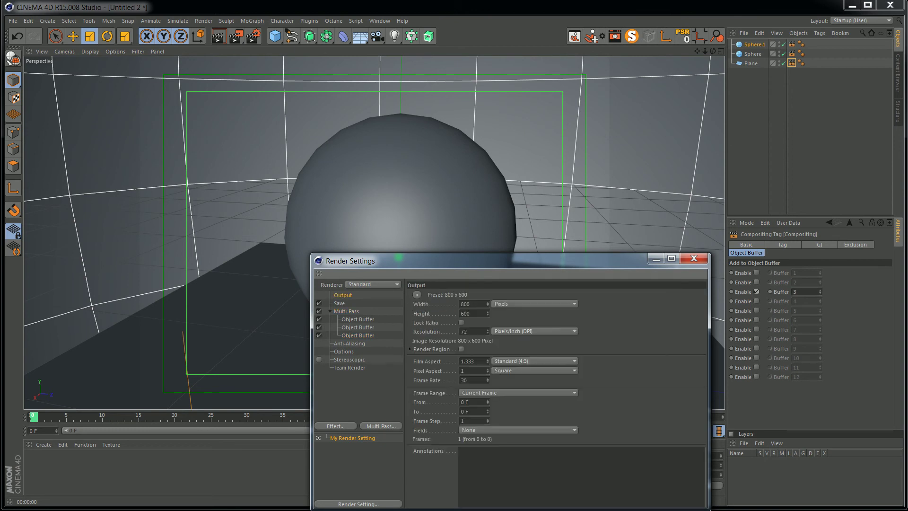
left_click(319, 303)
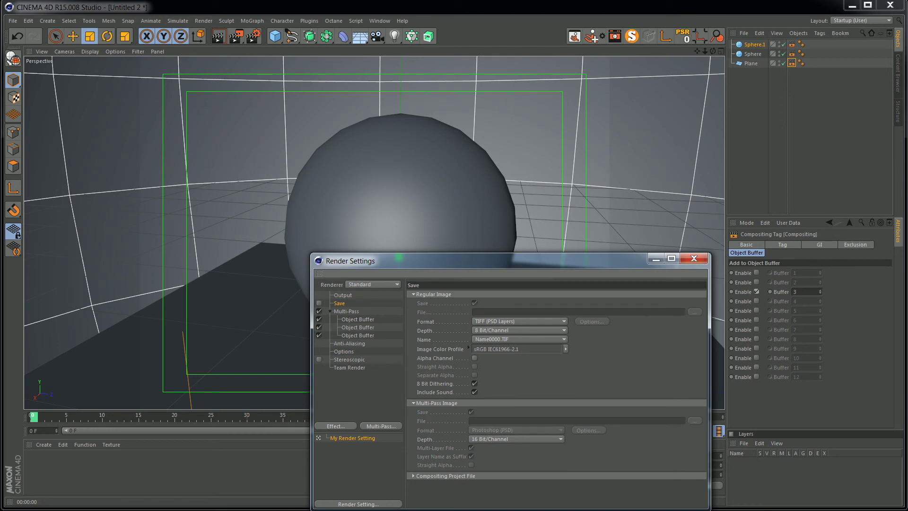
left_click(346, 311)
left_click(343, 295)
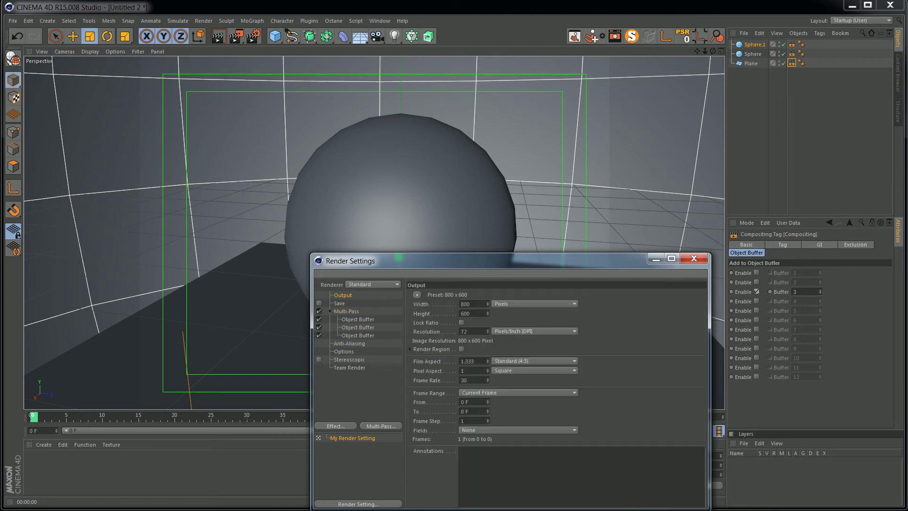
Leave Save unchecked and render the scene to the Picture Viewer
left_click_drag(425, 261, 243, 356)
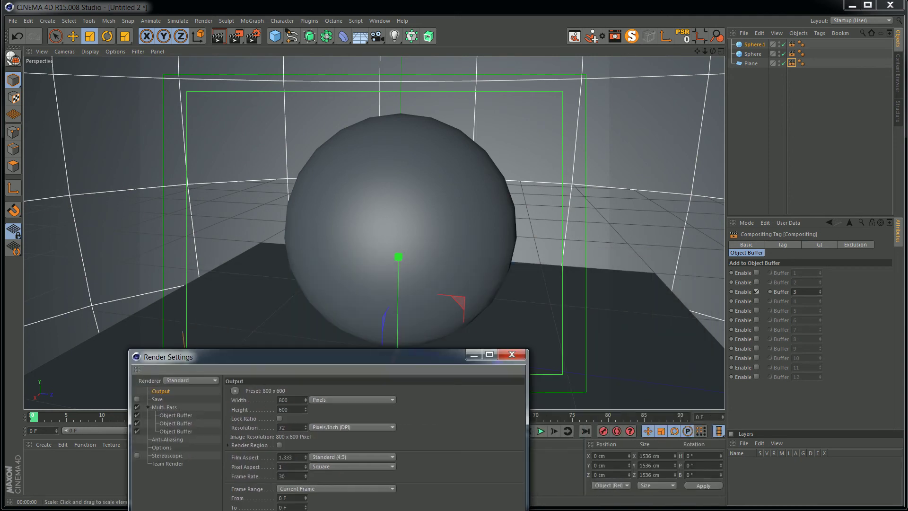
left_click(157, 400)
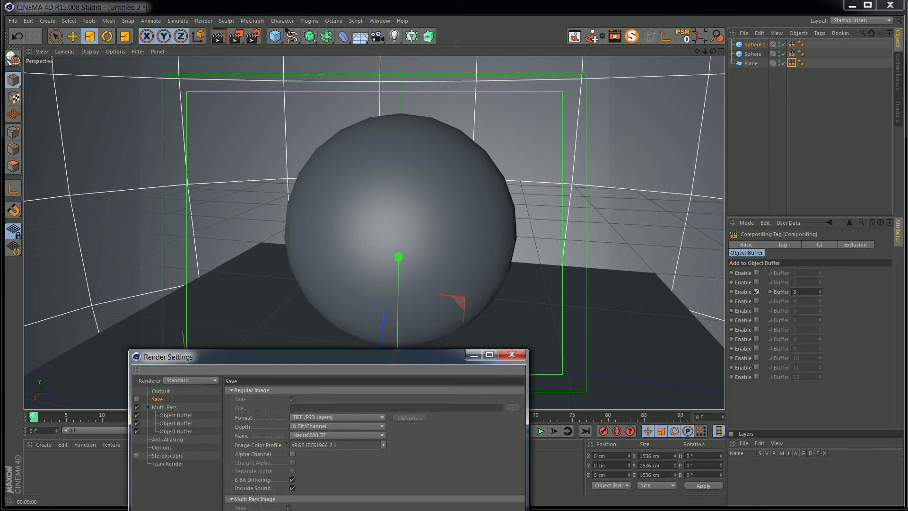
left_click(137, 400)
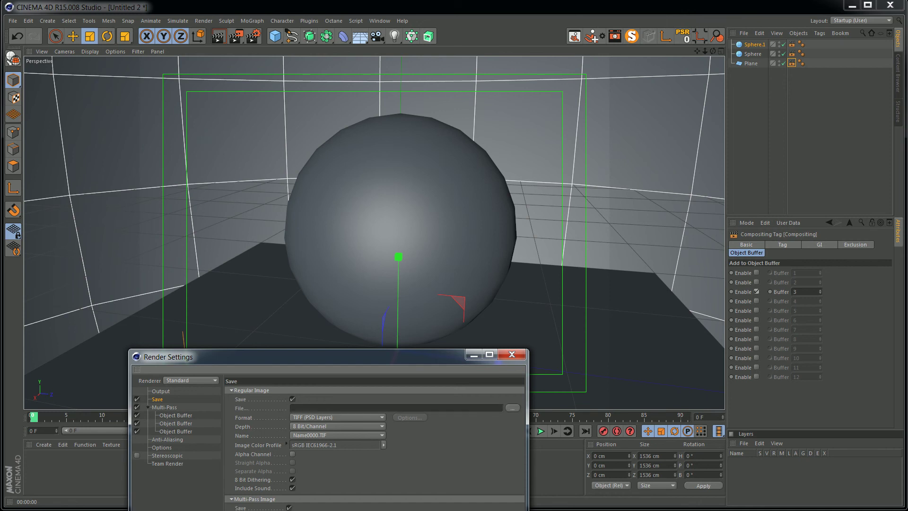
left_click(137, 400)
left_click_drag(235, 36, 284, 87)
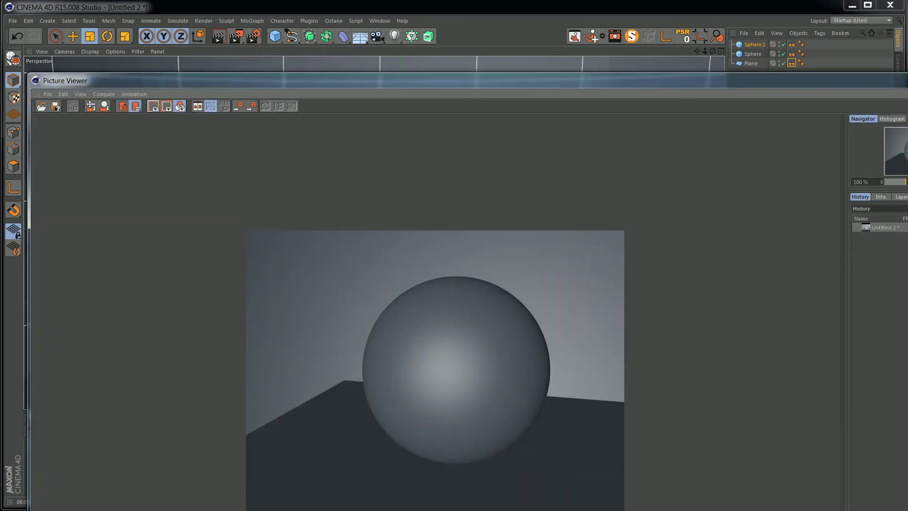
Show the render's layer list and switch the Picture Viewer to single-pass display
left_click(900, 197)
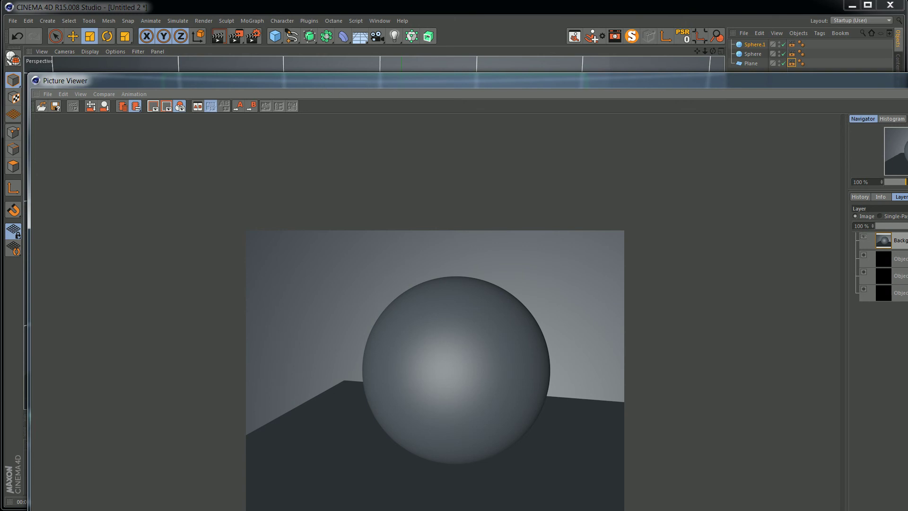
left_click(898, 258)
left_click(899, 275)
left_click(899, 259)
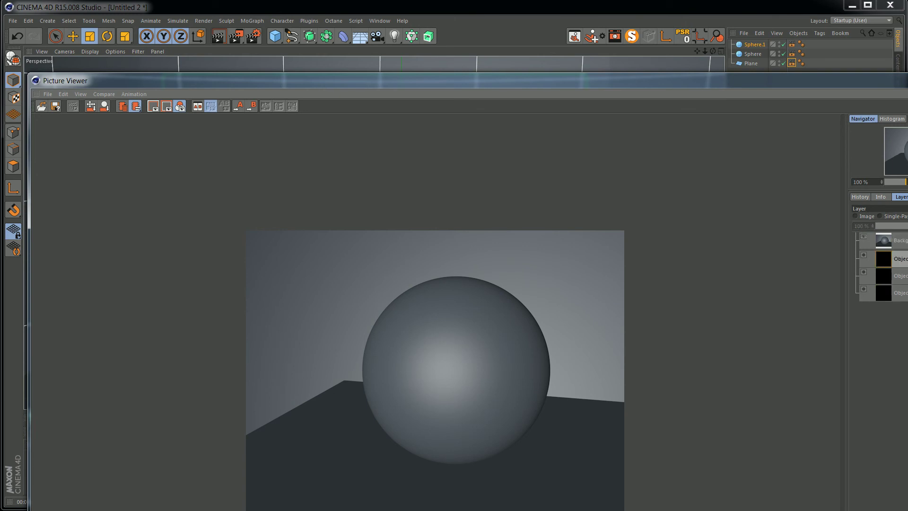
left_click(880, 216)
left_click(856, 216)
left_click(880, 216)
Compare the sphere-only, sphere-and-plane and plane-with-sphere-cut-out mattes against the full shaded render
left_click(889, 275)
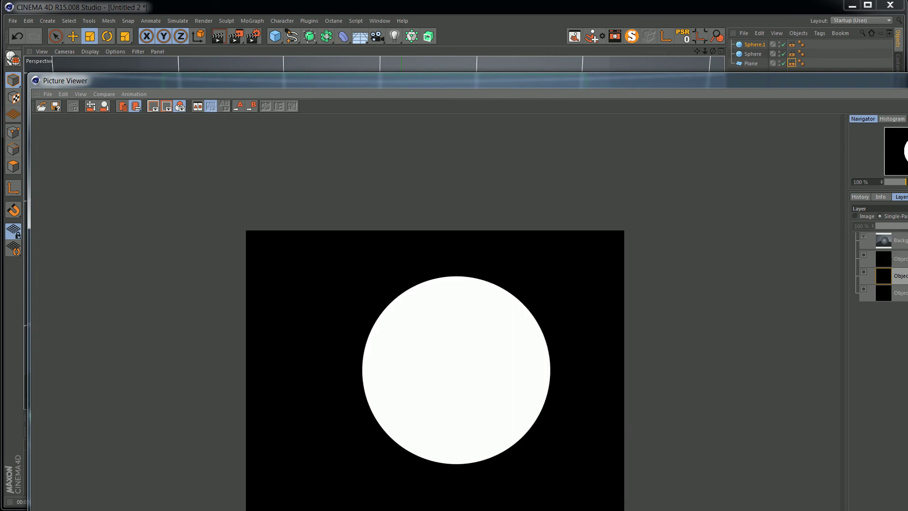
left_click(889, 259)
left_click(889, 240)
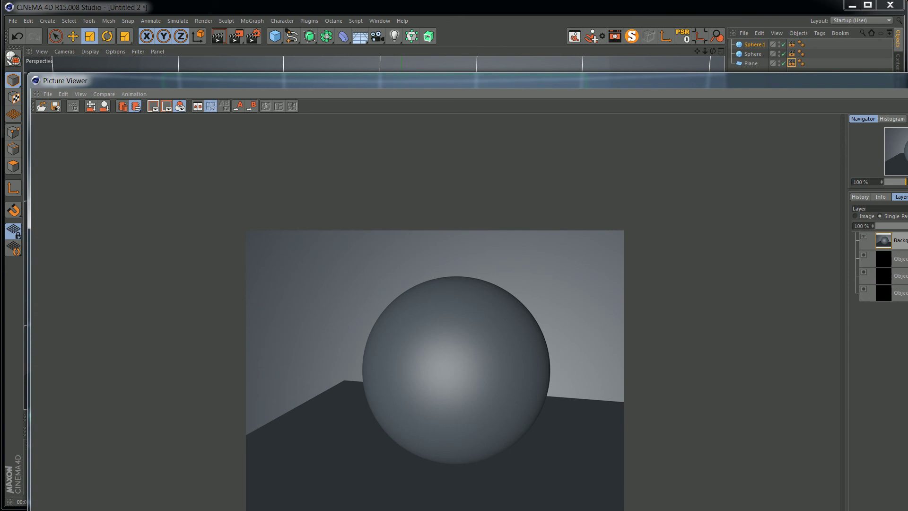
left_click(890, 258)
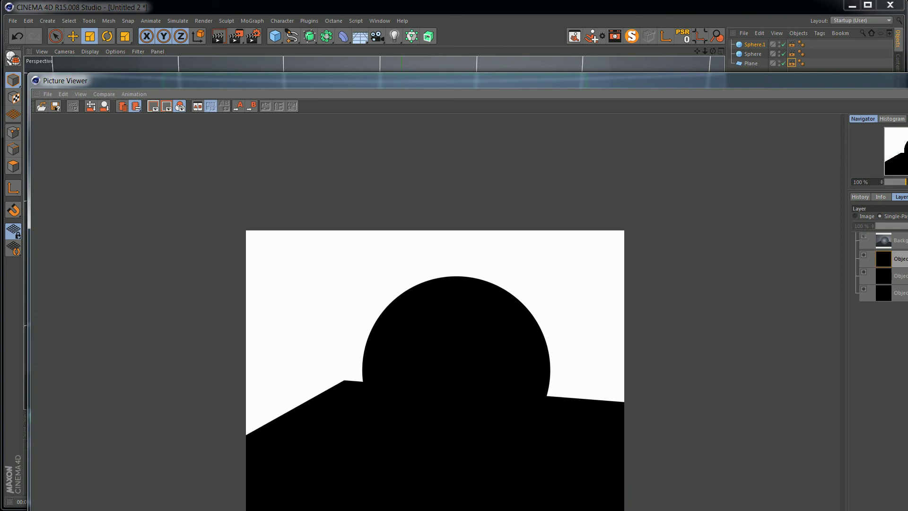
left_click(889, 276)
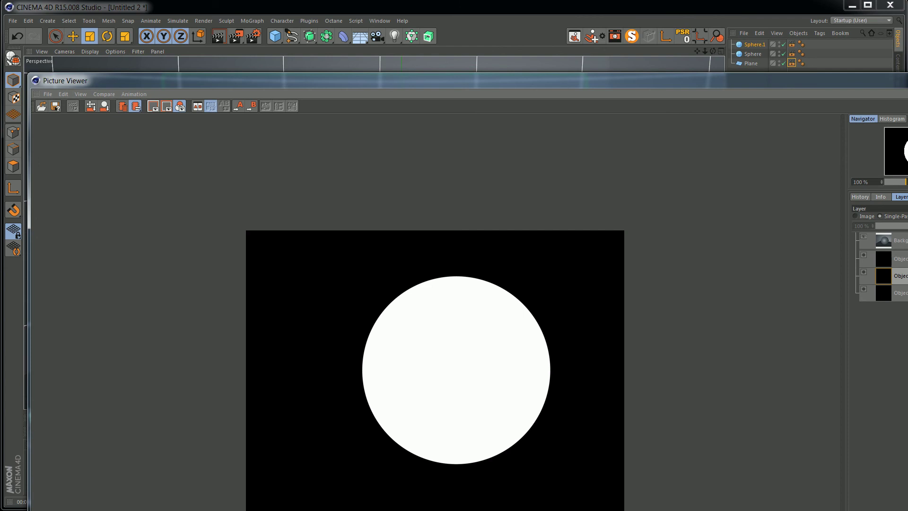
left_click(889, 293)
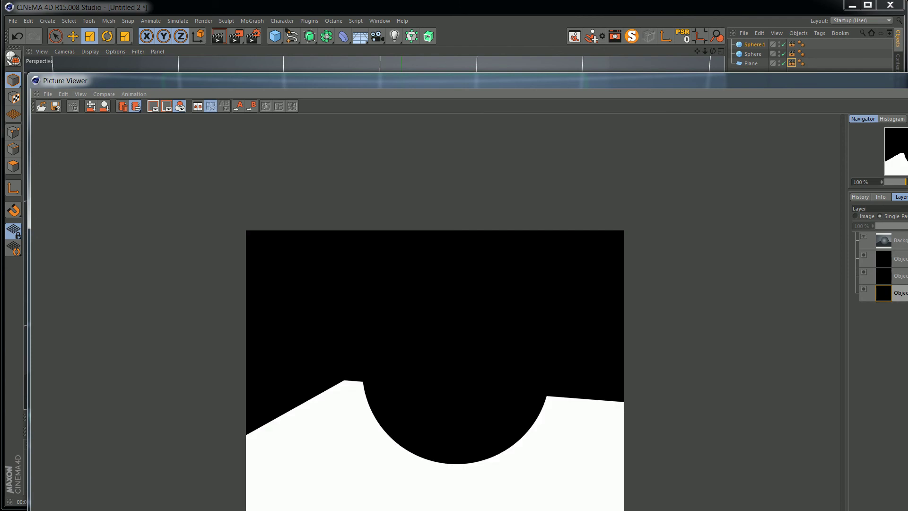
left_click(890, 241)
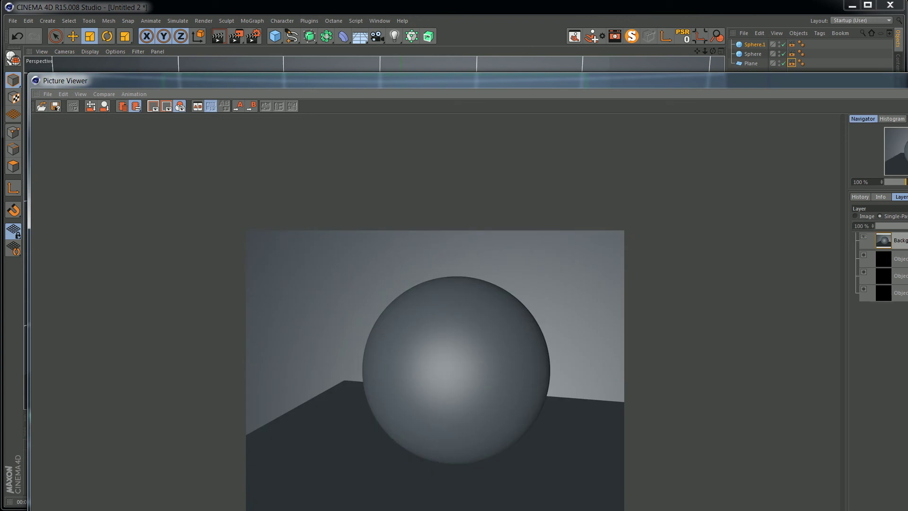
left_click(890, 258)
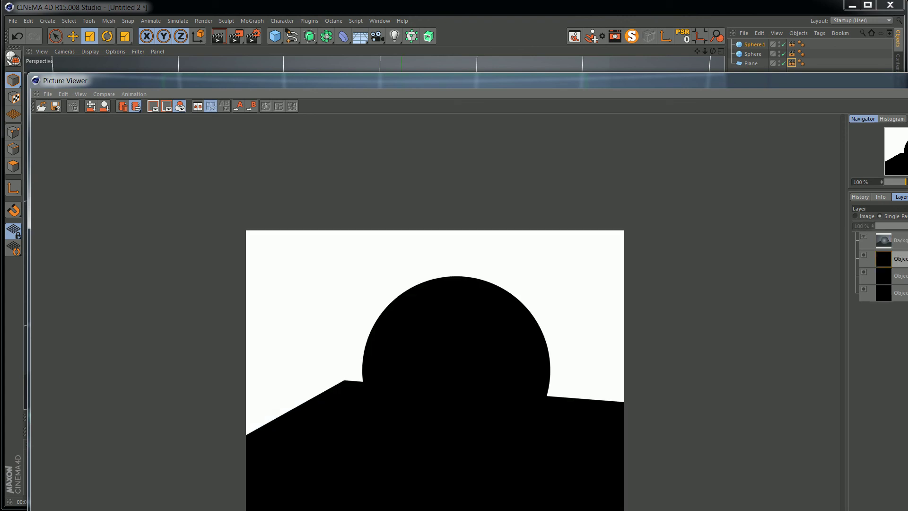
left_click(889, 240)
left_click(890, 259)
left_click(889, 240)
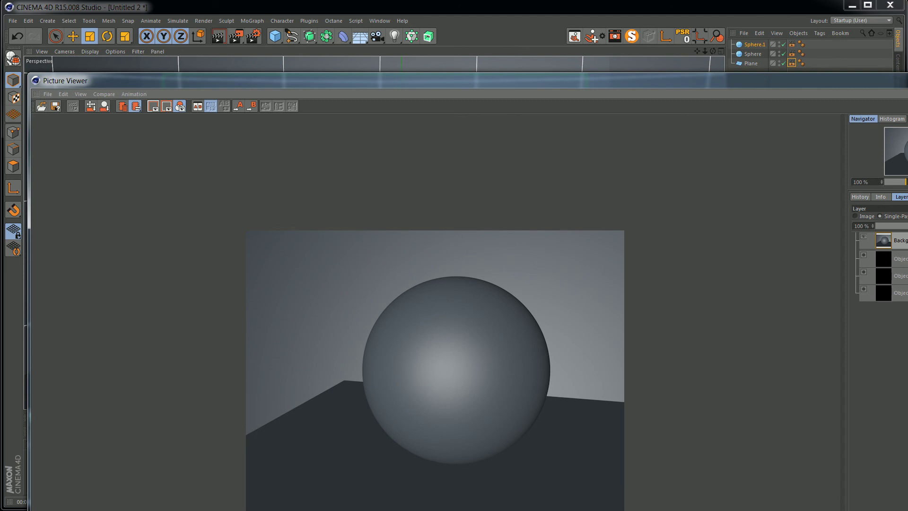
left_click(889, 259)
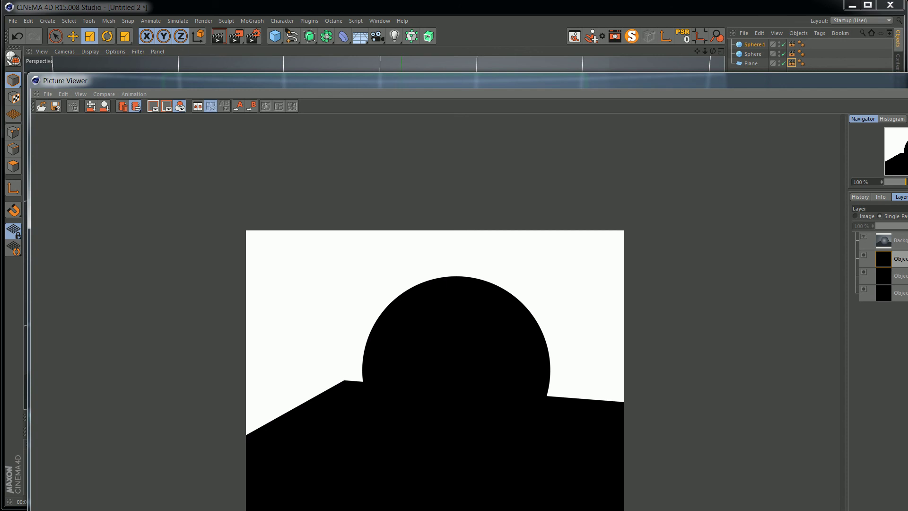
left_click(894, 241)
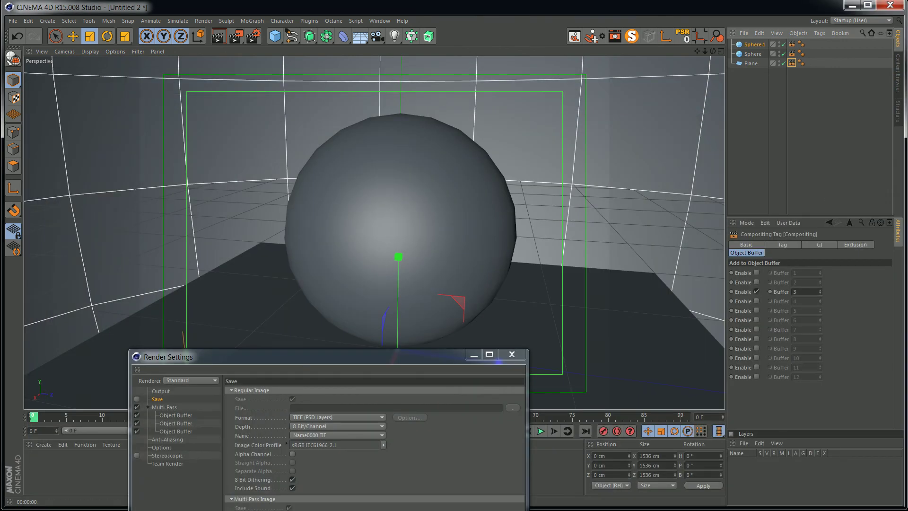
On Sphere.1's Compositing tag Tag page, set a slightly darker grey matte colour, leaving Matte Object unchecked
left_click(819, 245)
left_click(783, 244)
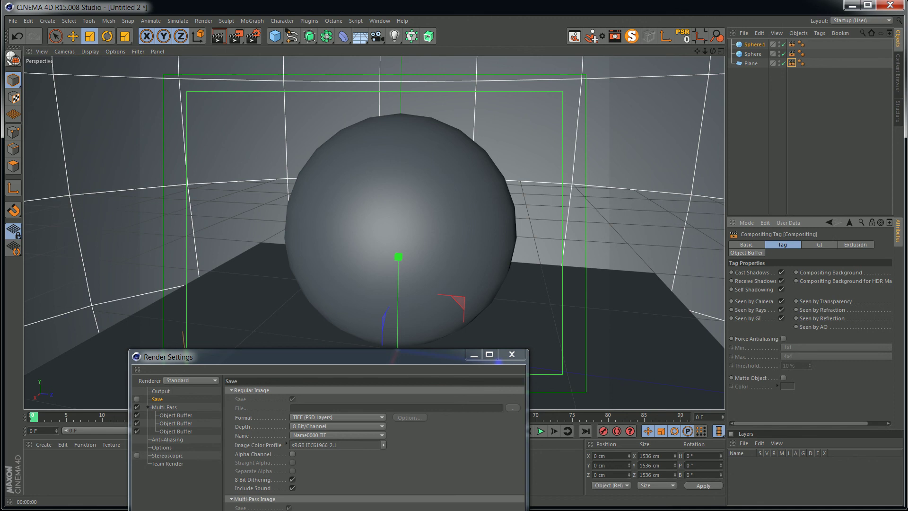
left_click(747, 244)
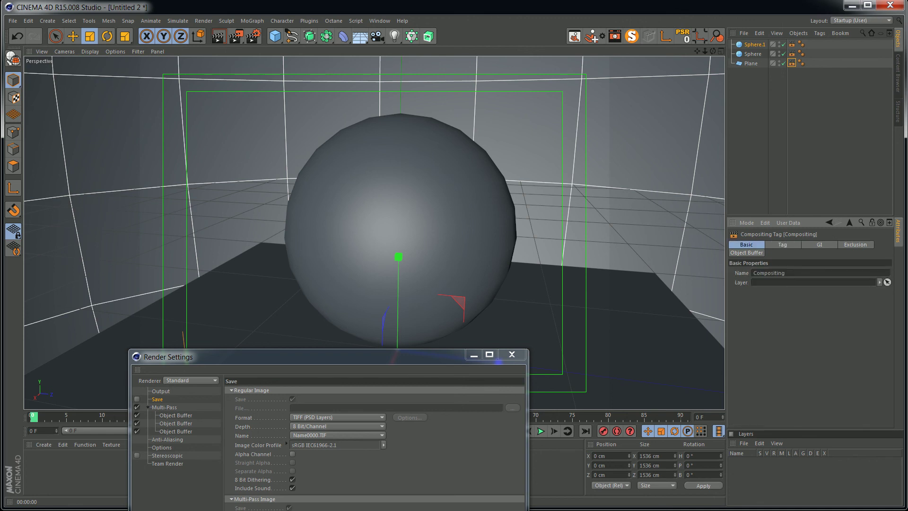
left_click(783, 244)
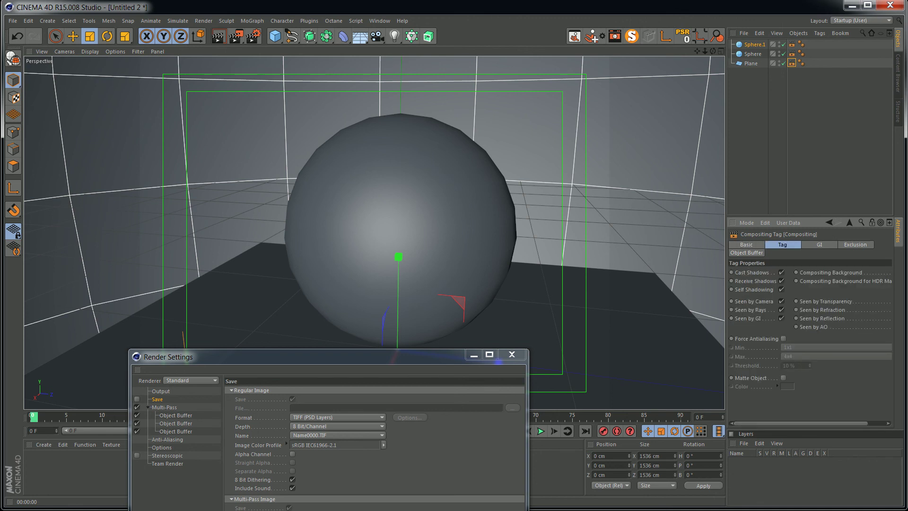
left_click(784, 378)
left_click(787, 386)
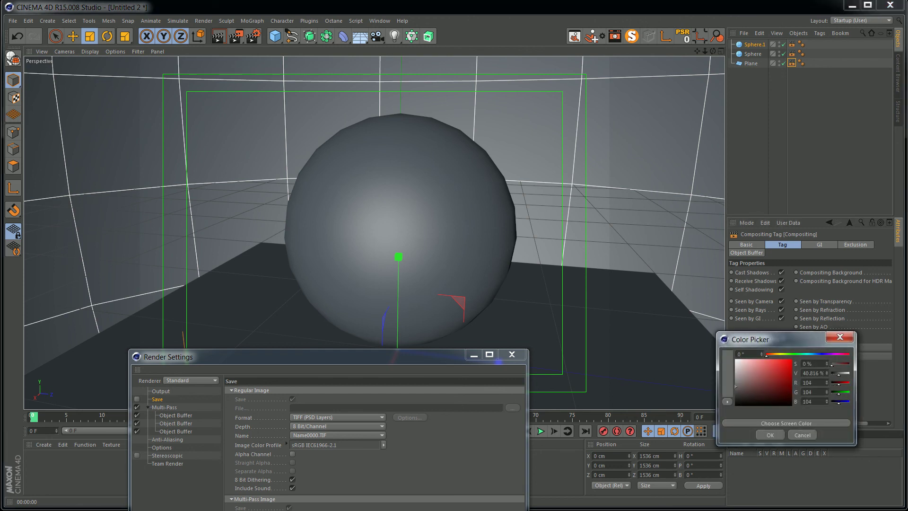
left_click_drag(735, 387, 736, 390)
left_click(770, 434)
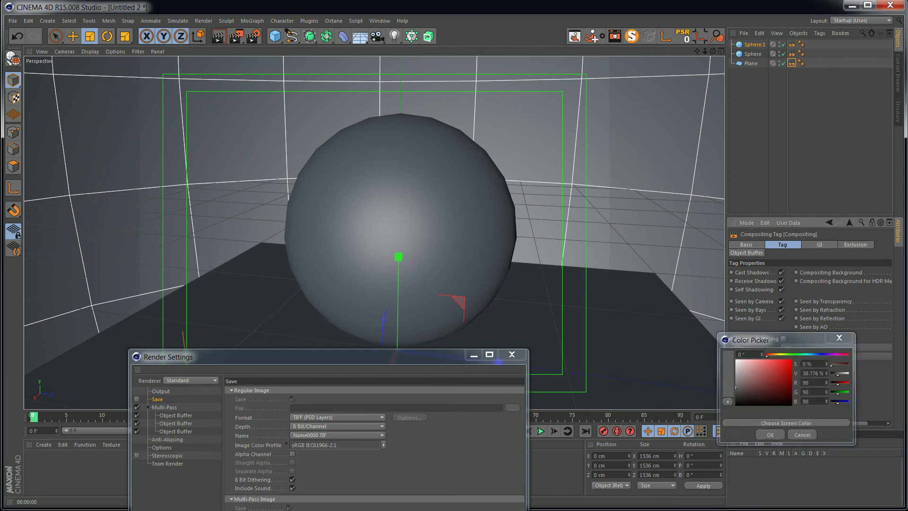
left_click(783, 377)
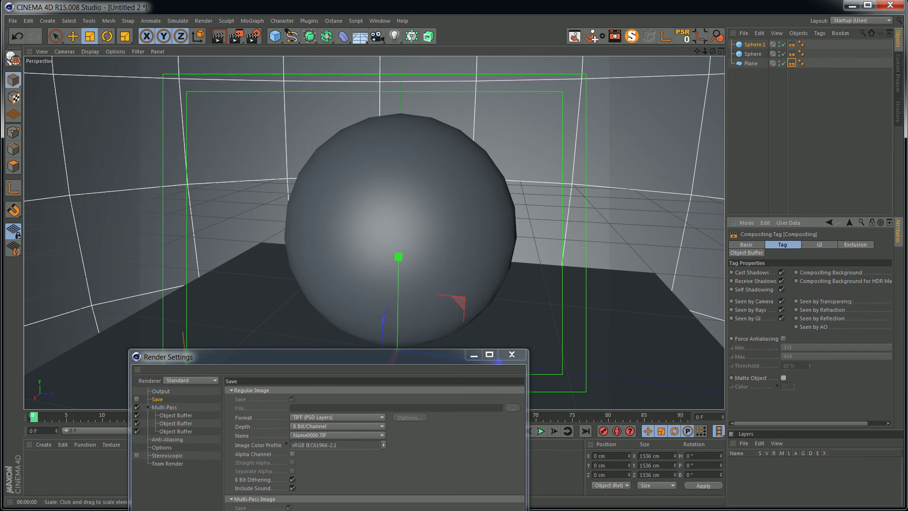